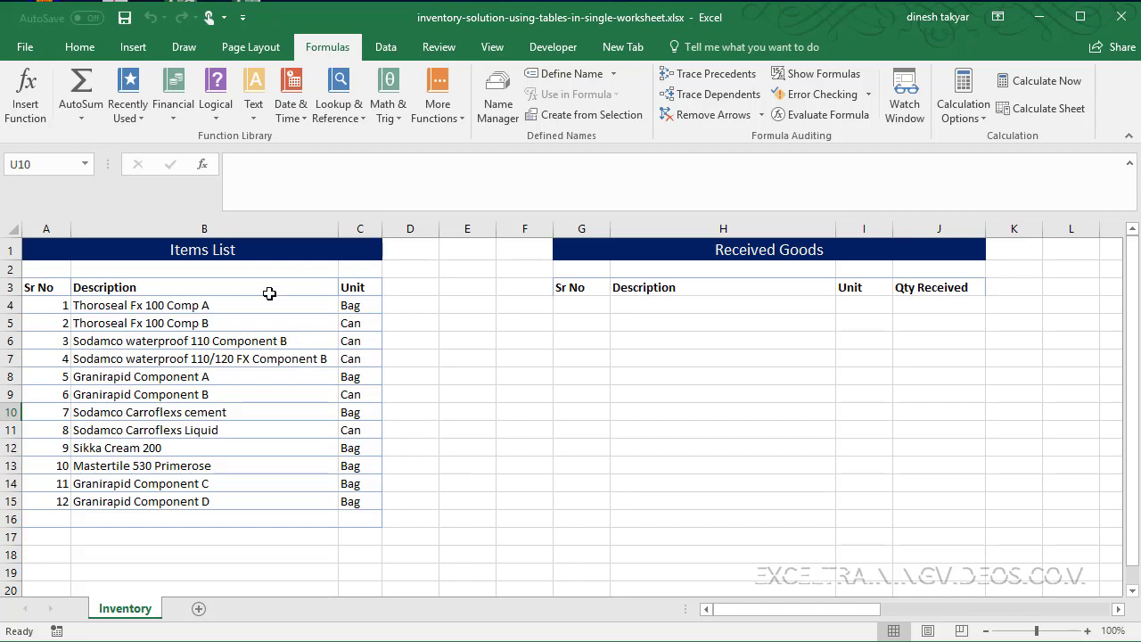
Review the Items List, Received Goods, Issued Goods and Stock sections across the Inventory worksheet.
{"action": "left_click", "coordinate": [215, 250]}
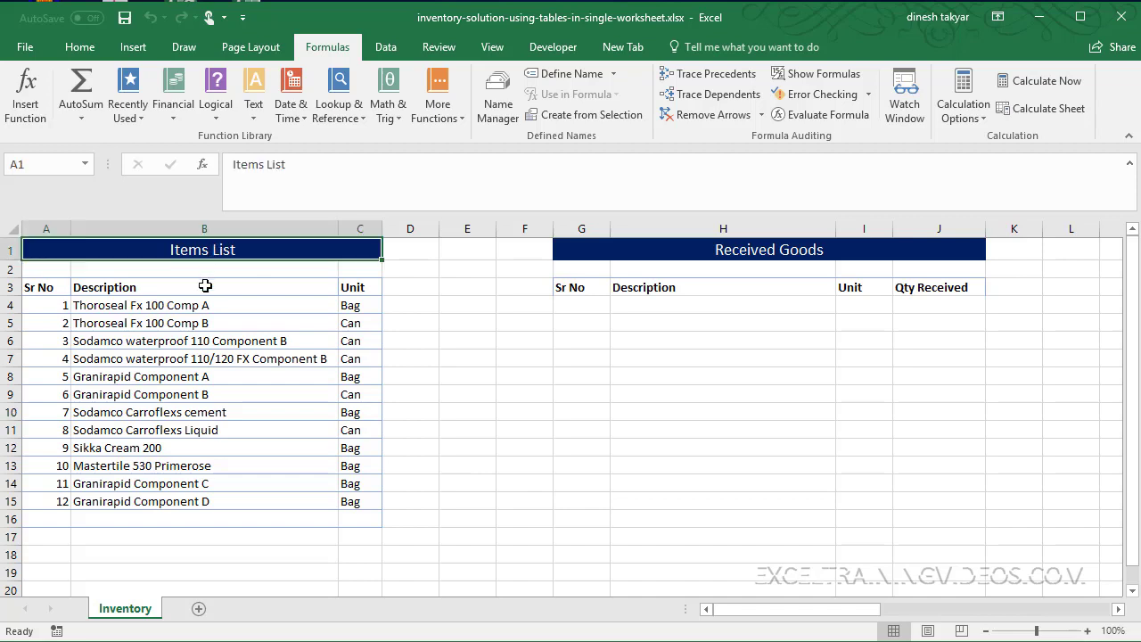
{"action": "left_click", "coordinate": [725, 248]}
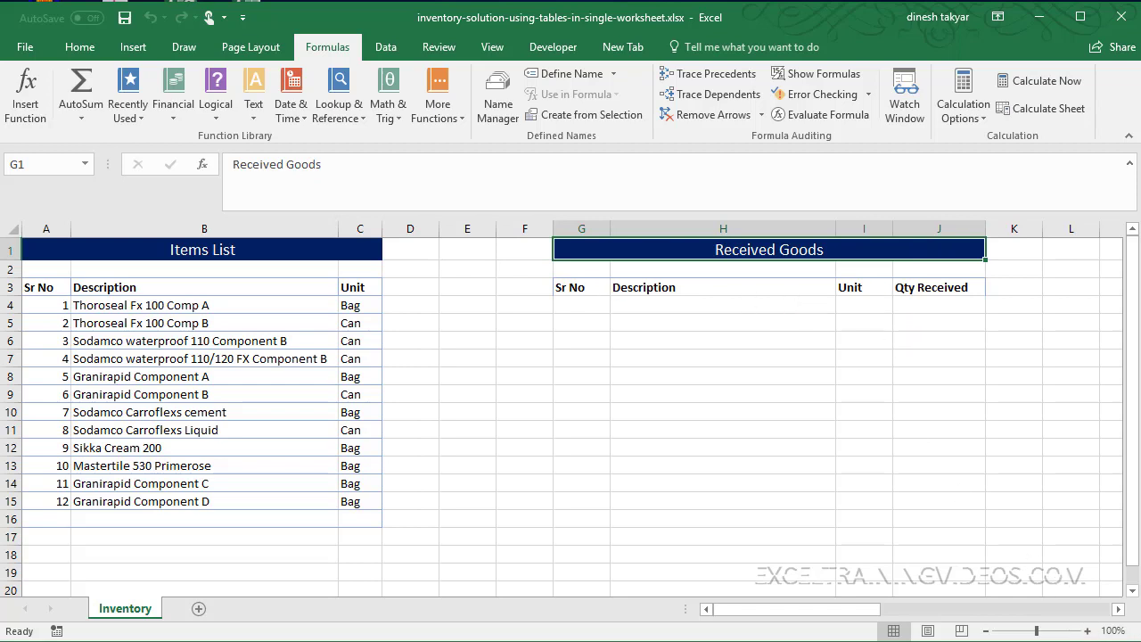
{"action": "left_click", "coordinate": [1118, 608]}
{"action": "scroll", "coordinate": [1117, 609], "scroll_direction": "right", "scroll_amount": 7}
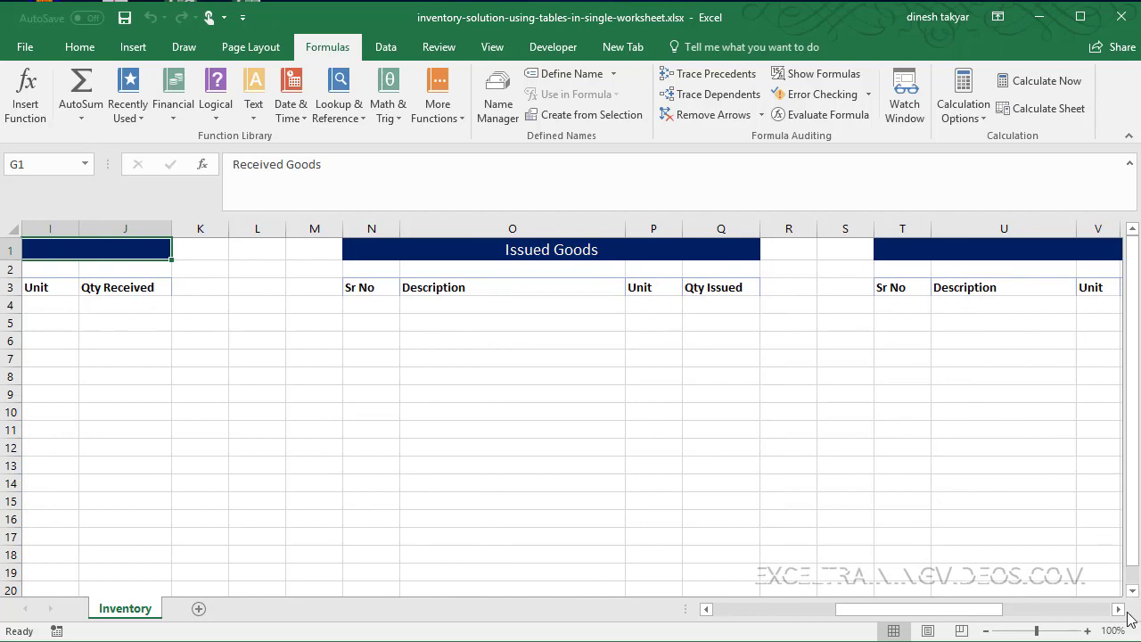
{"action": "scroll", "coordinate": [1118, 609], "scroll_direction": "right", "scroll_amount": 2}
{"action": "scroll", "coordinate": [1118, 608], "scroll_direction": "right", "scroll_amount": 3}
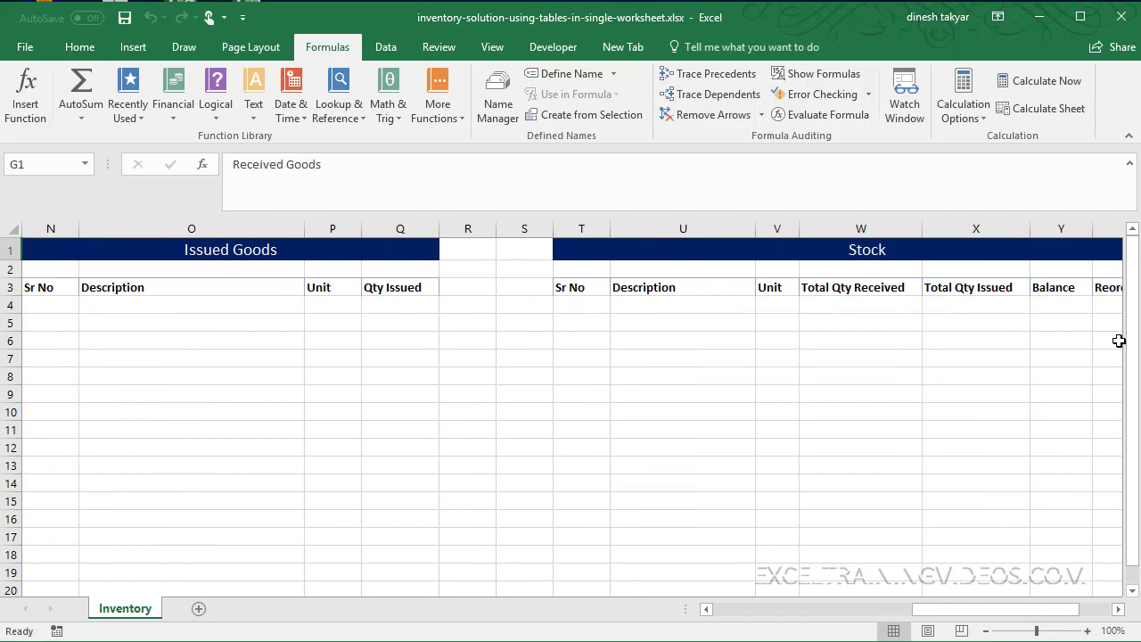
{"action": "left_click_drag", "start_coordinate": [1076, 616], "coordinate": [878, 615]}
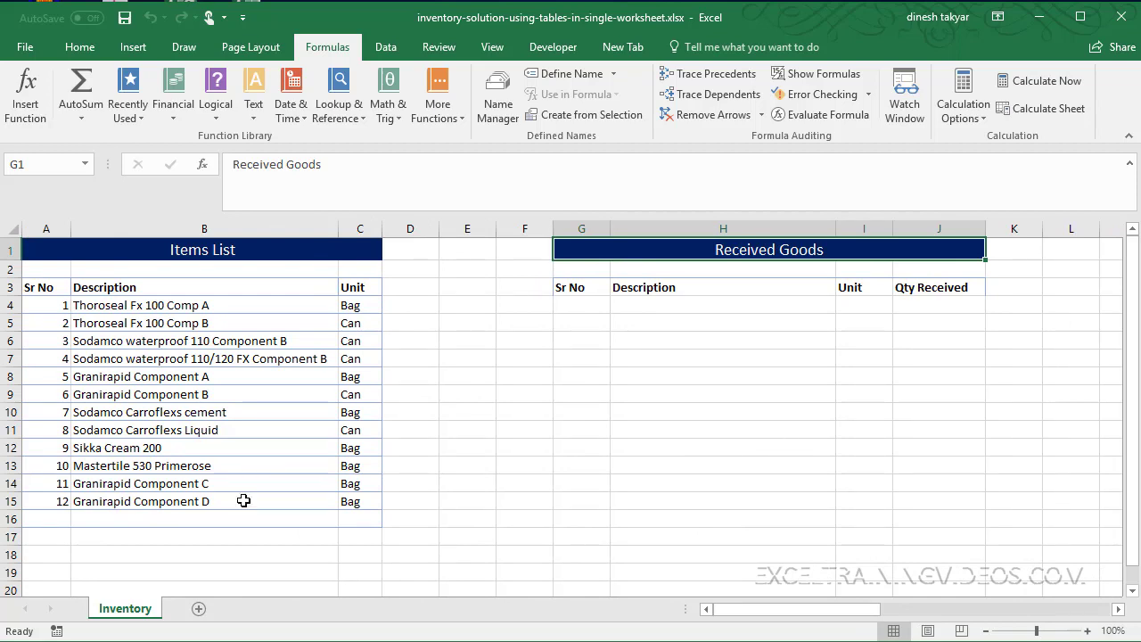
Convert the Items List range A3:C15 into a table with headers and turn off its banded rows.
{"action": "left_click", "coordinate": [53, 288]}
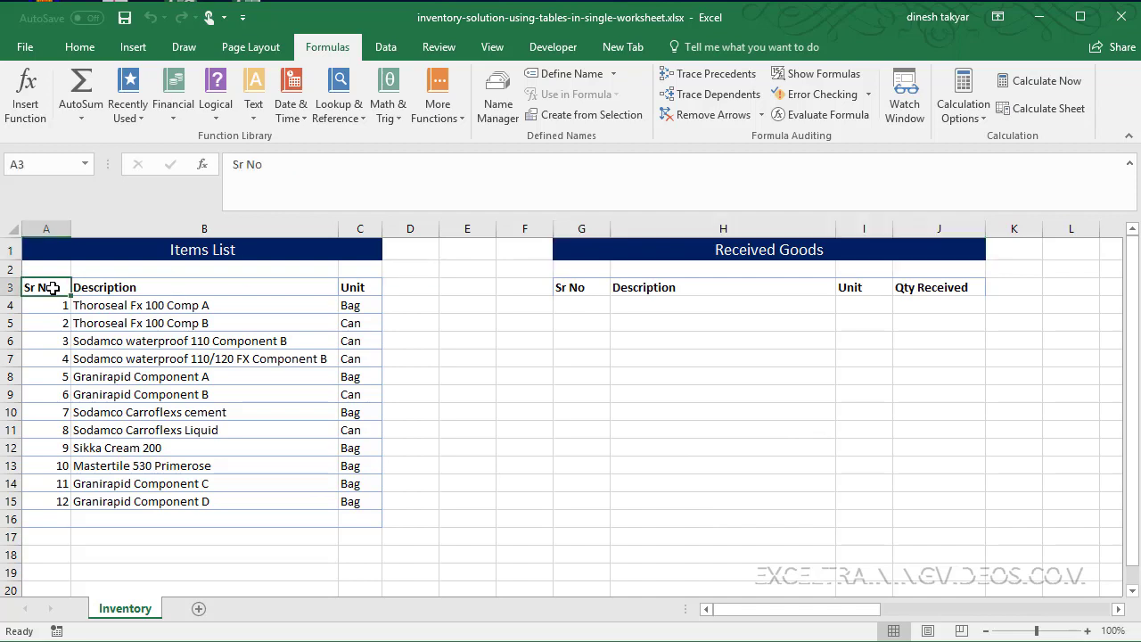
{"action": "left_click", "coordinate": [136, 46]}
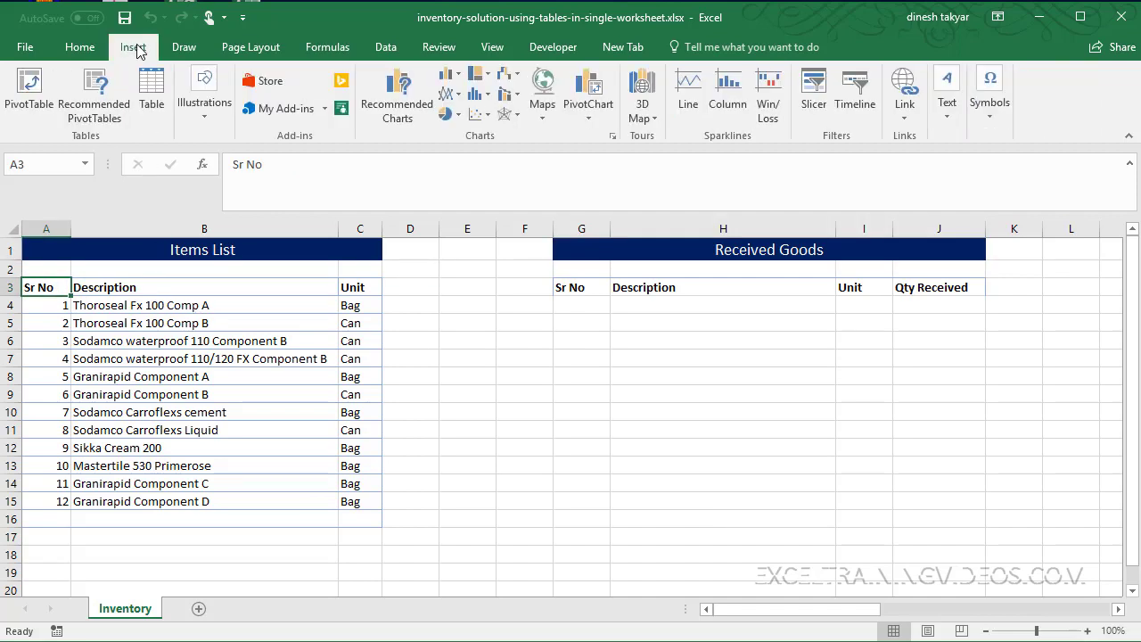
{"action": "left_click", "coordinate": [157, 87]}
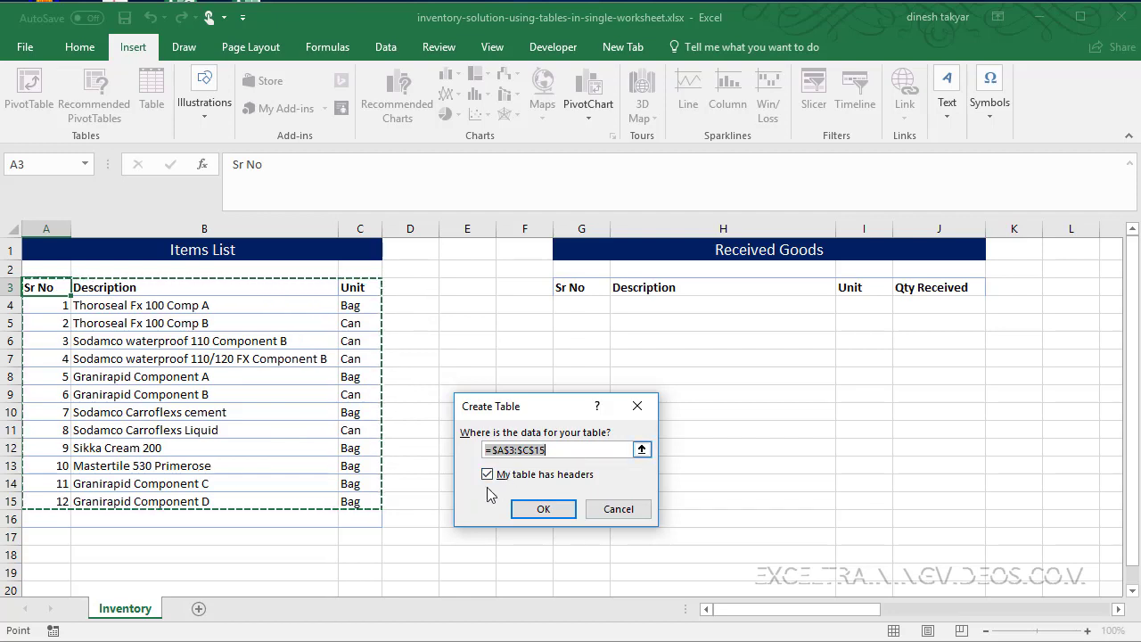
{"action": "left_click", "coordinate": [557, 510]}
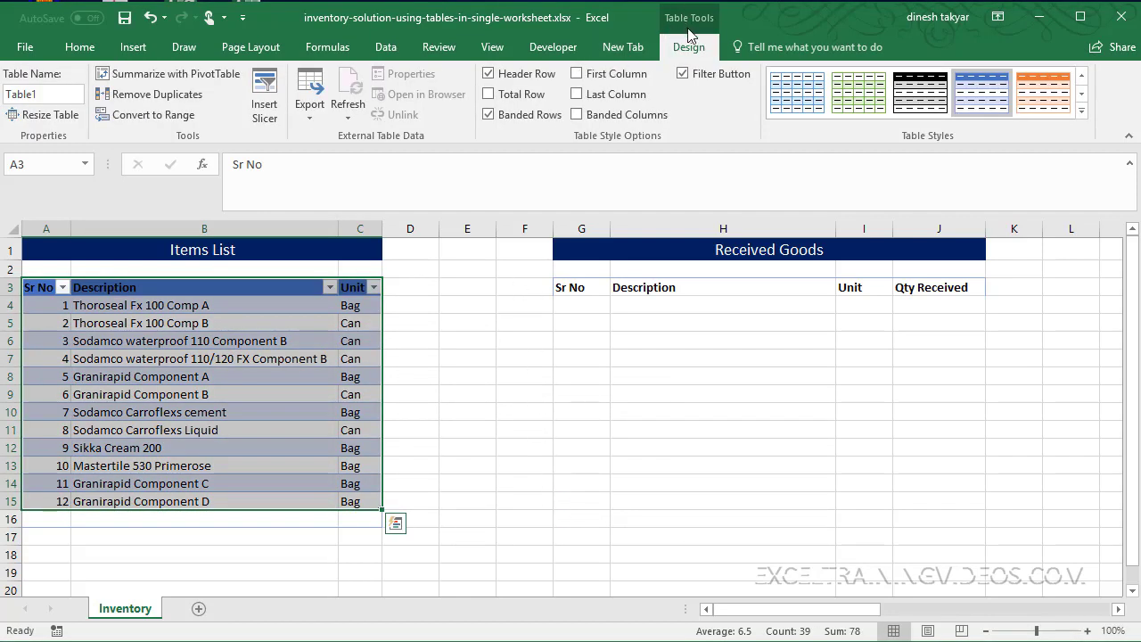
{"action": "left_click", "coordinate": [488, 115]}
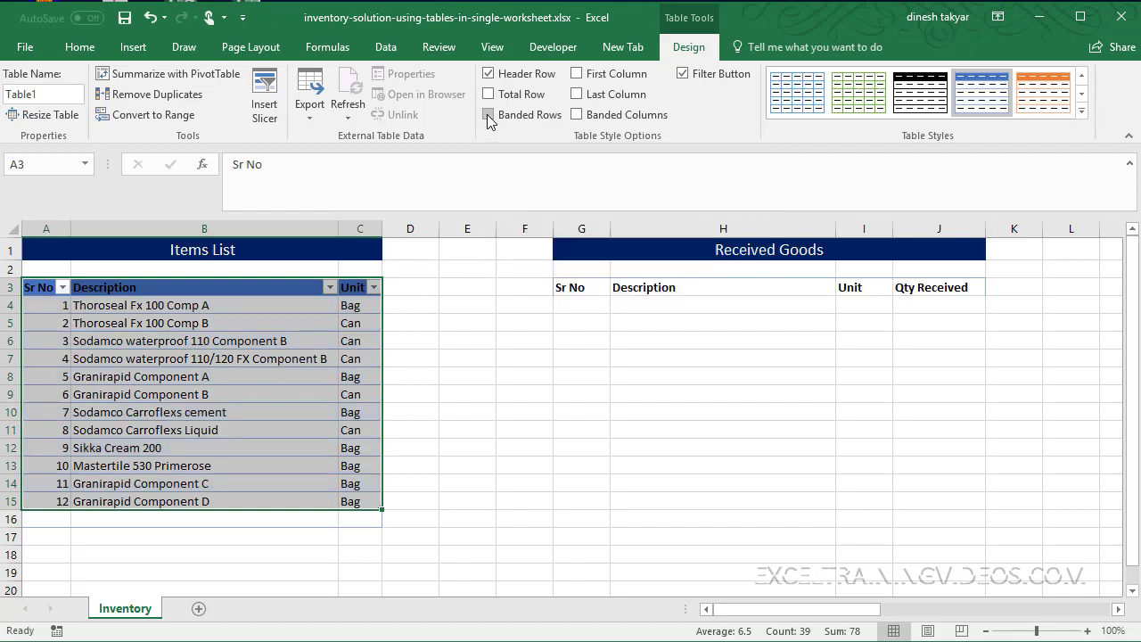
{"action": "left_click", "coordinate": [410, 458]}
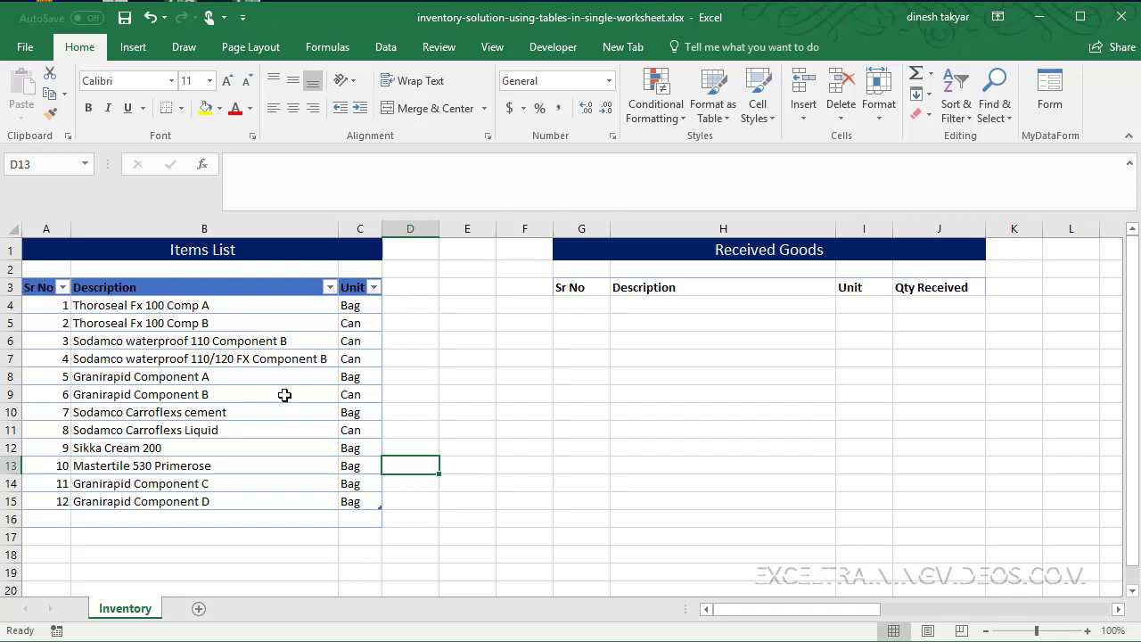
Check the name and range of the Items List table in the Name Manager.
{"action": "left_click", "coordinate": [327, 47]}
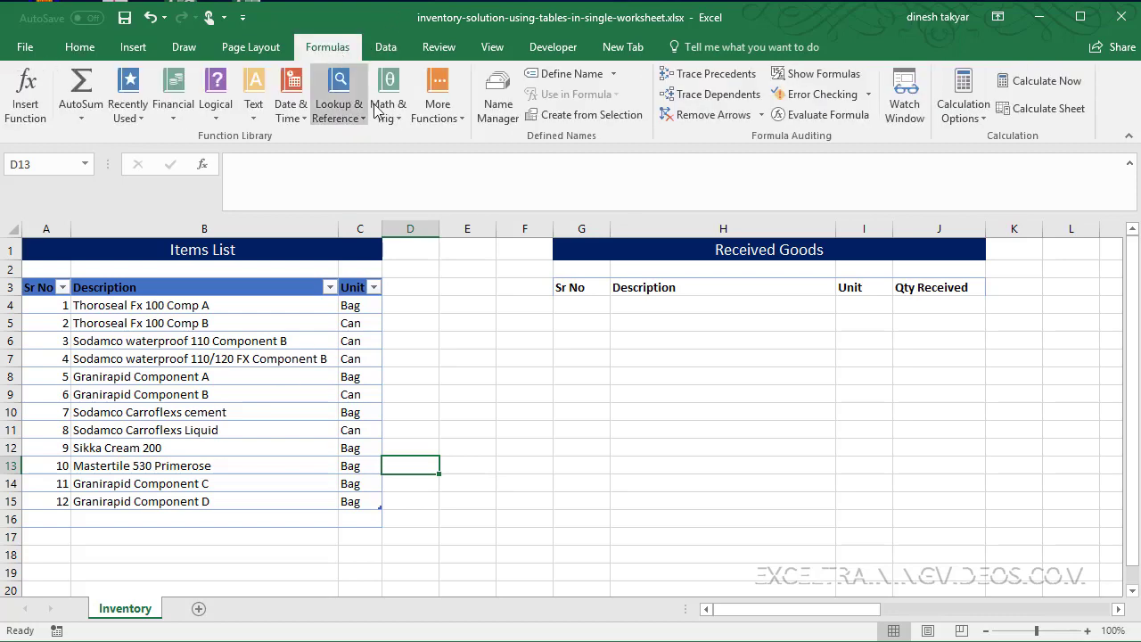
{"action": "left_click", "coordinate": [488, 109]}
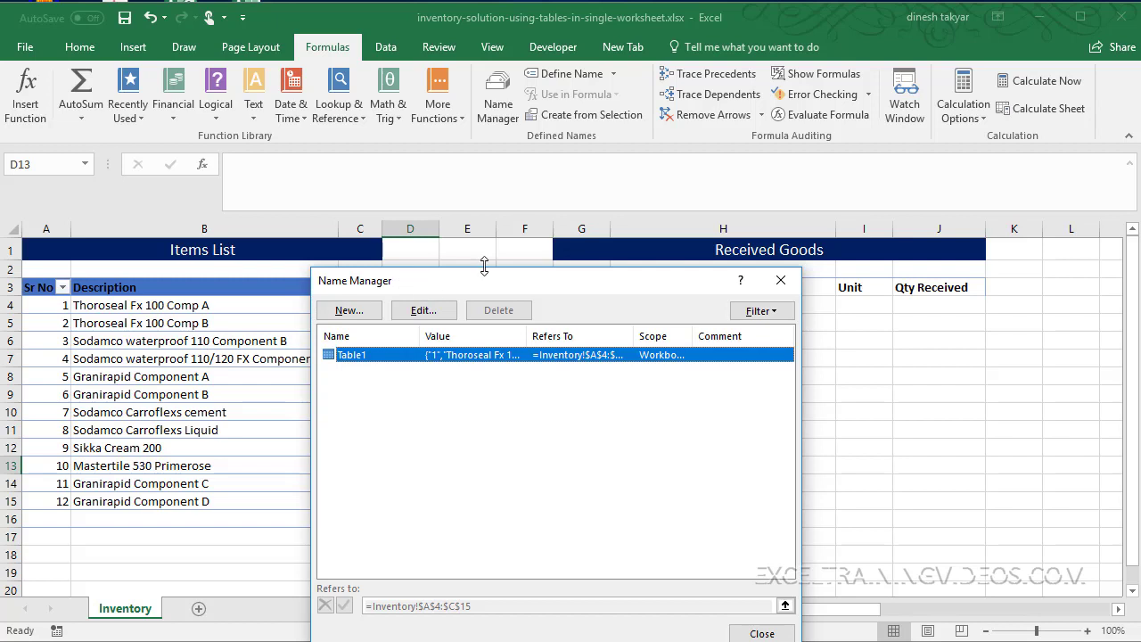
{"action": "left_click_drag", "start_coordinate": [548, 284], "coordinate": [557, 186]}
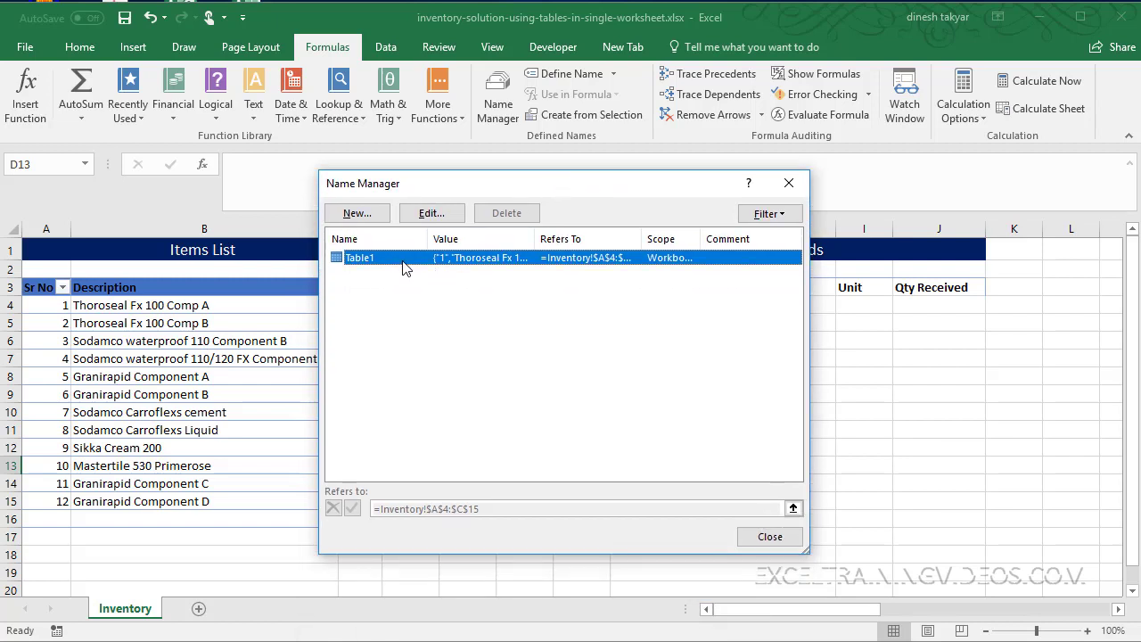
{"action": "left_click", "coordinate": [770, 536]}
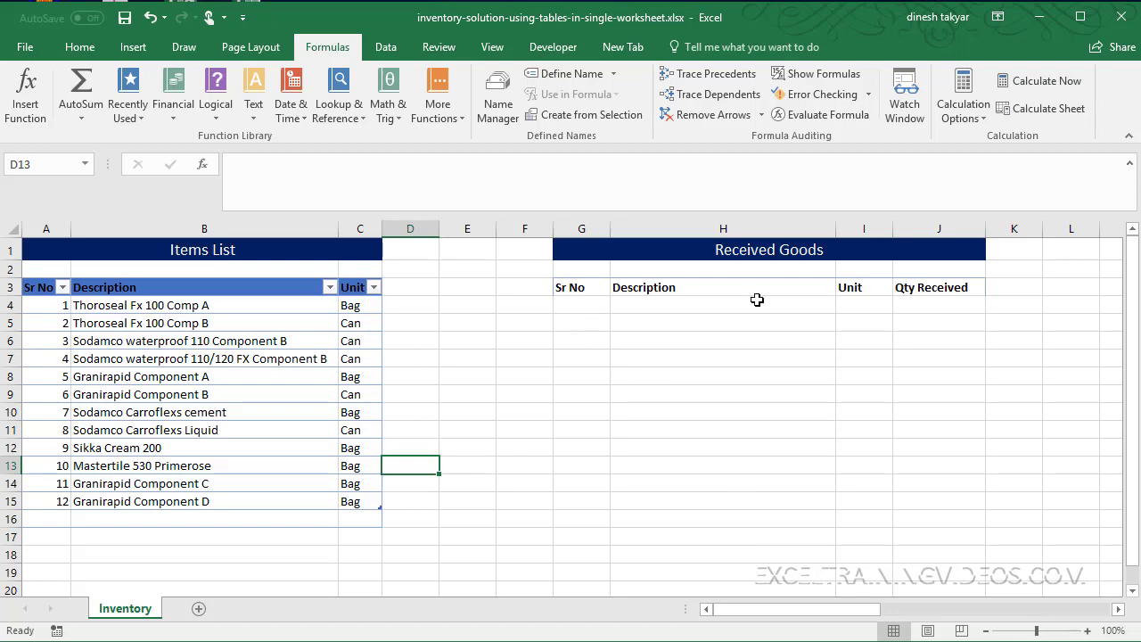
Enter 1 as the first serial number of Received Goods in cell G4.
{"action": "left_click", "coordinate": [590, 303]}
{"action": "type", "text": "1"}
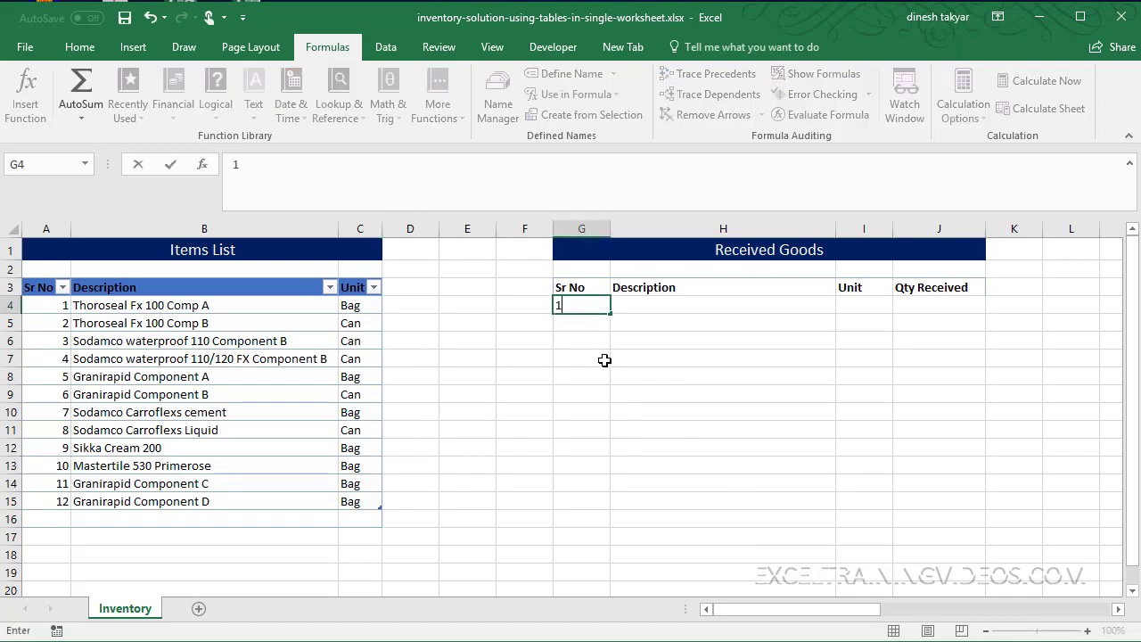
{"action": "left_click", "coordinate": [633, 306]}
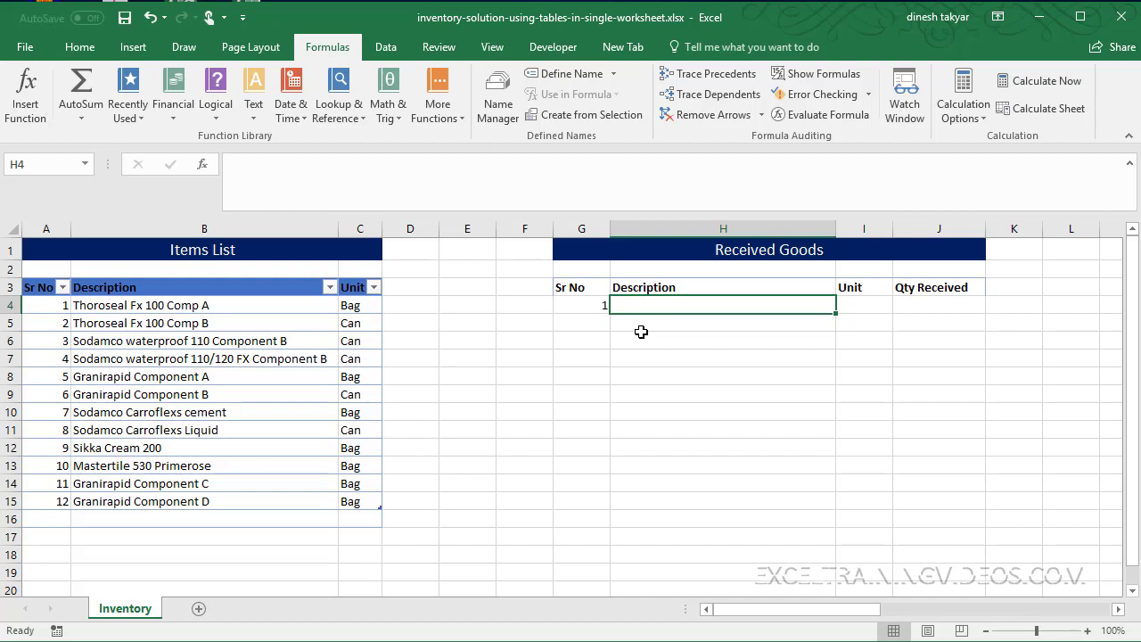
Enter =VLOOKUP(G4,Table1,2,FALSE) in the Received Goods Description cell H4 to fetch the item description.
{"action": "type", "text": "=vlook"}
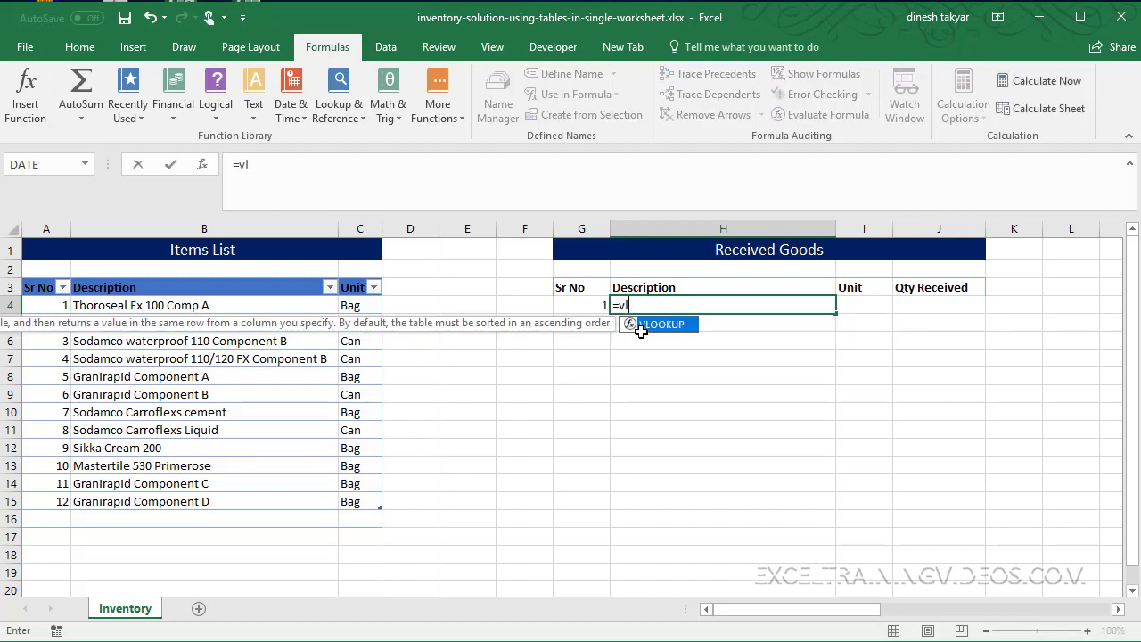
{"action": "double_click", "coordinate": [641, 327]}
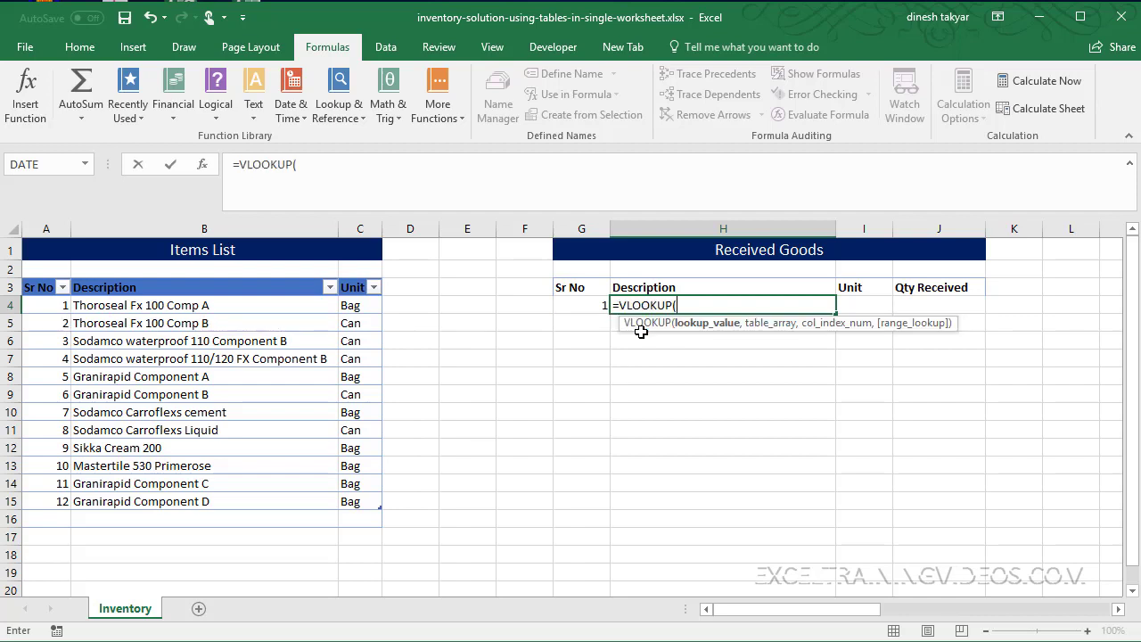
{"action": "left_click", "coordinate": [582, 304]}
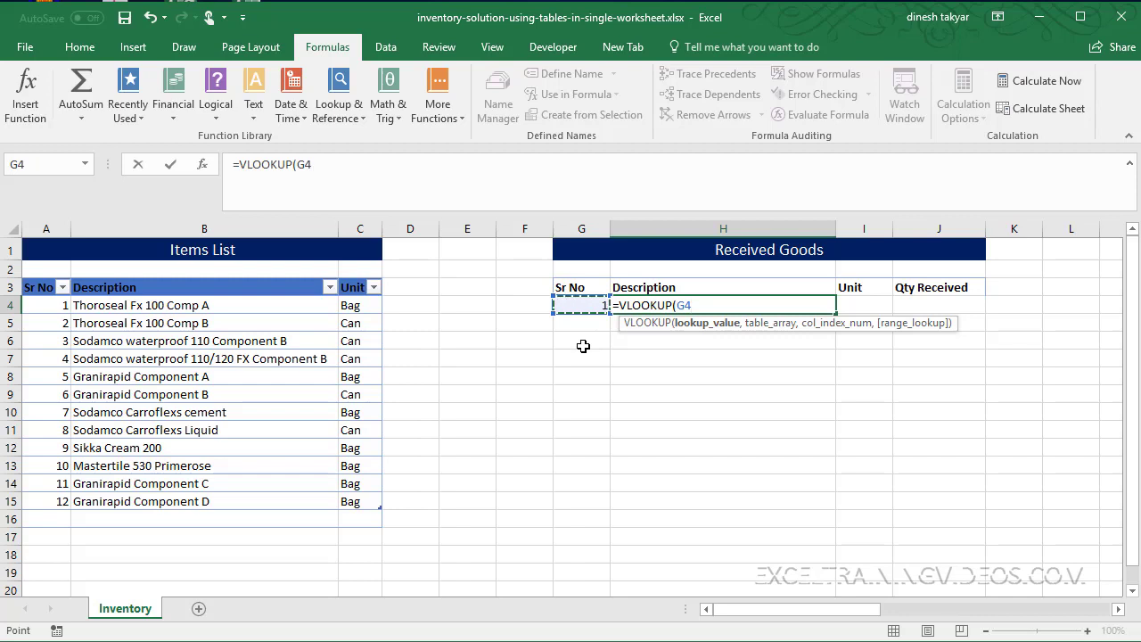
{"action": "type", "text": ","}
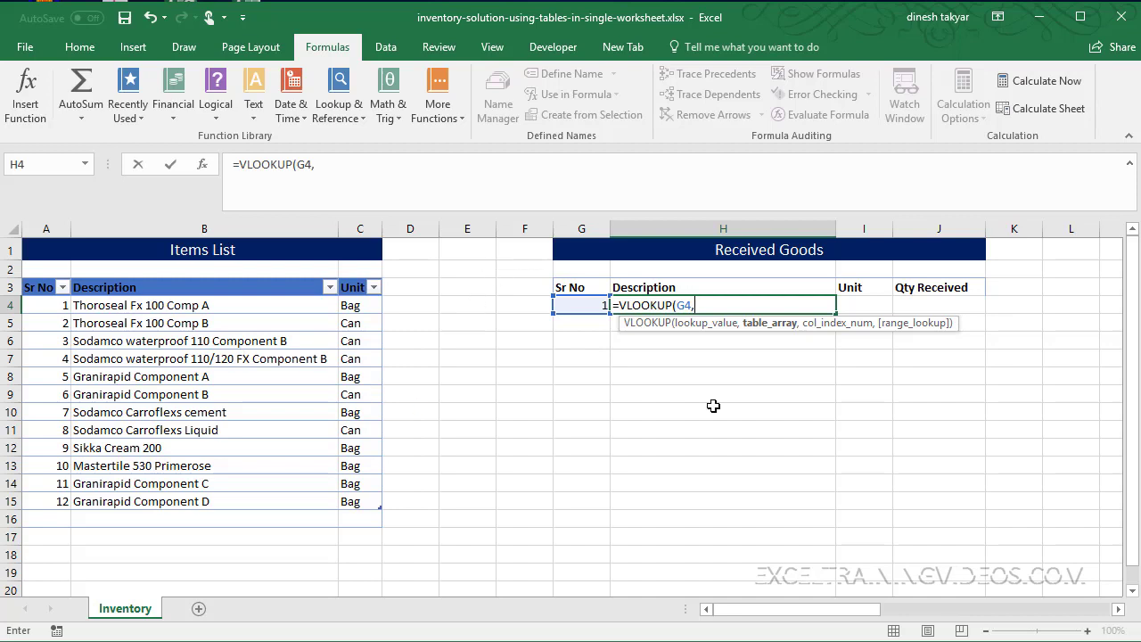
{"action": "type", "text": "ta"}
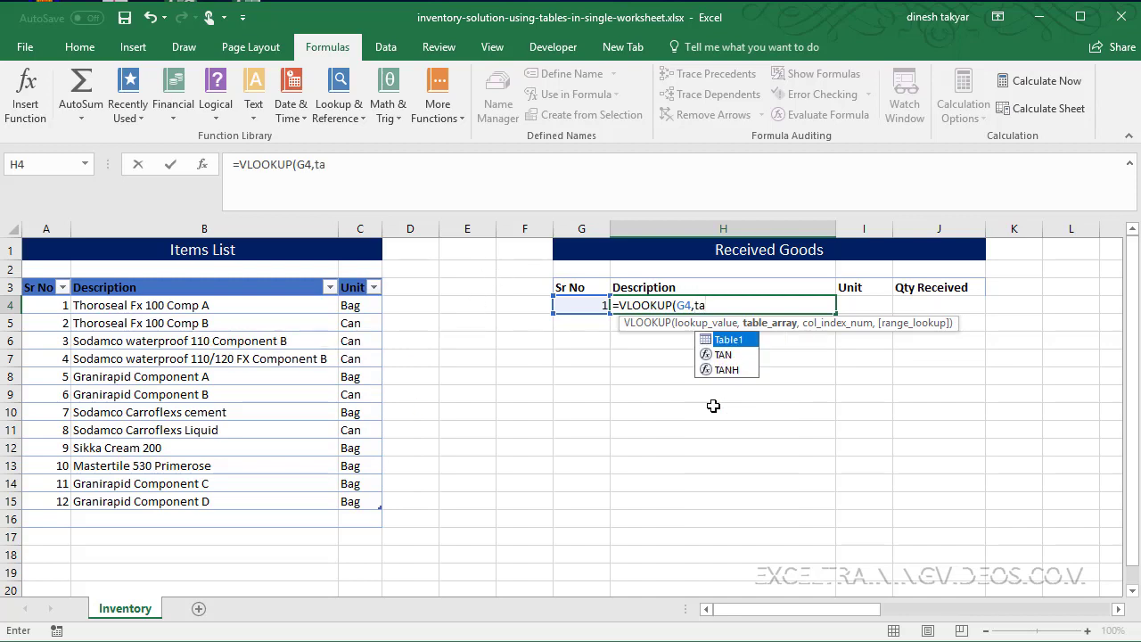
{"action": "key", "text": "Tab"}
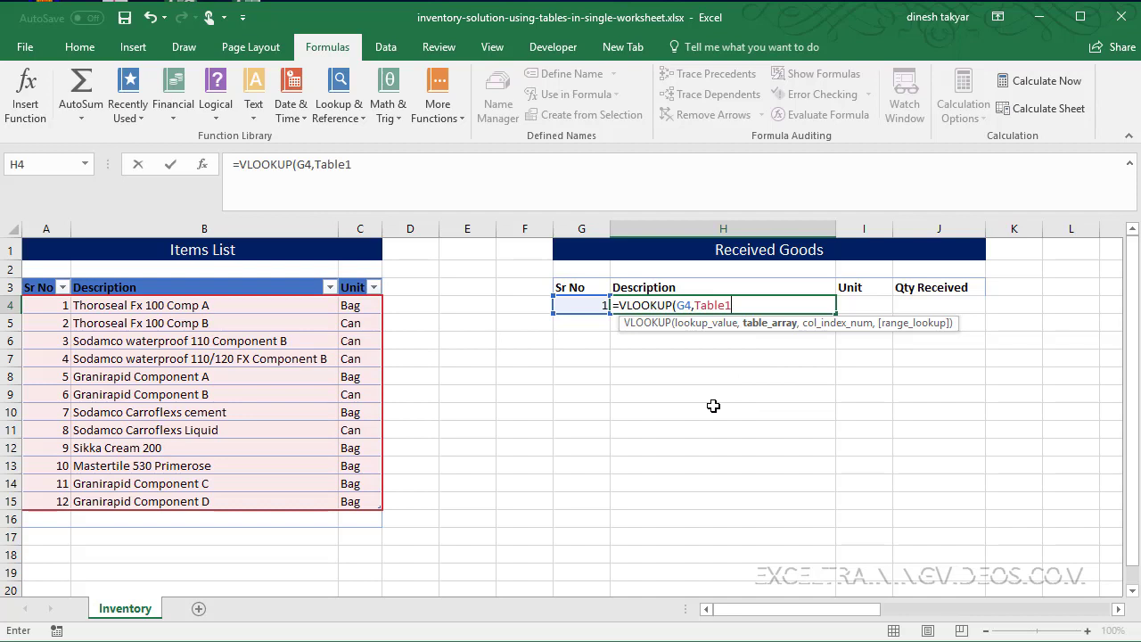
{"action": "type", "text": ","}
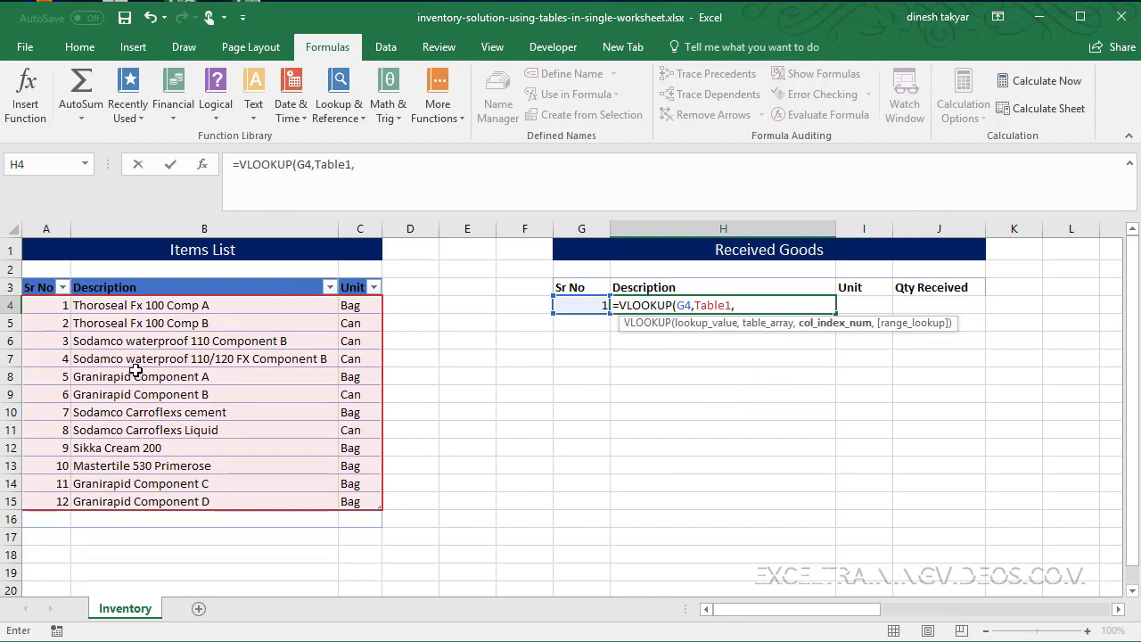
{"action": "type", "text": "2,"}
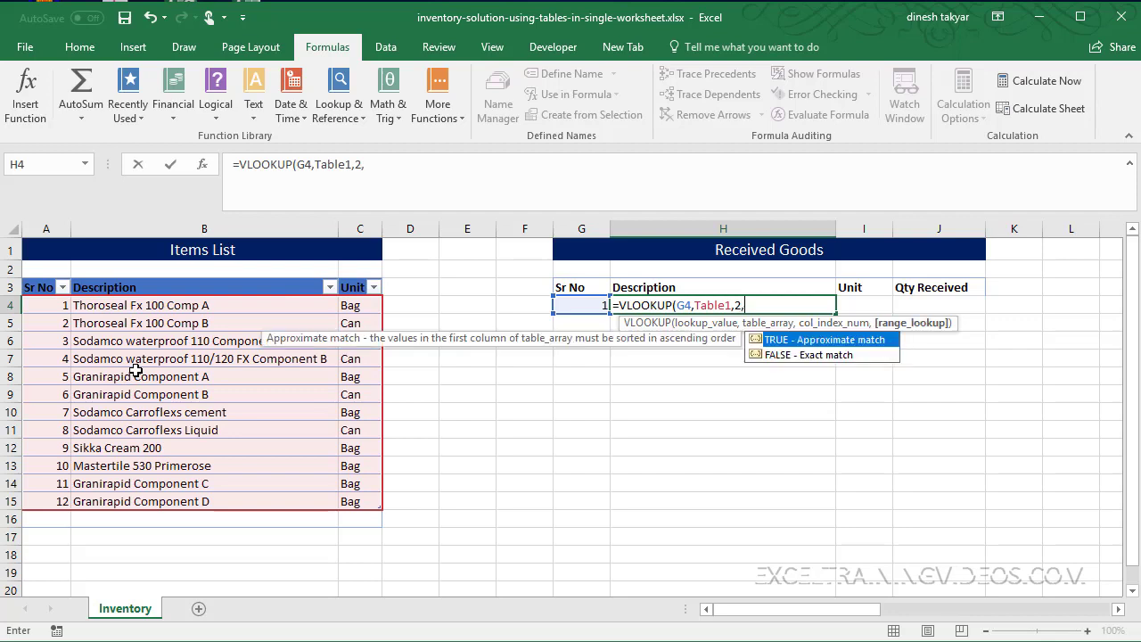
{"action": "key", "text": "Down"}
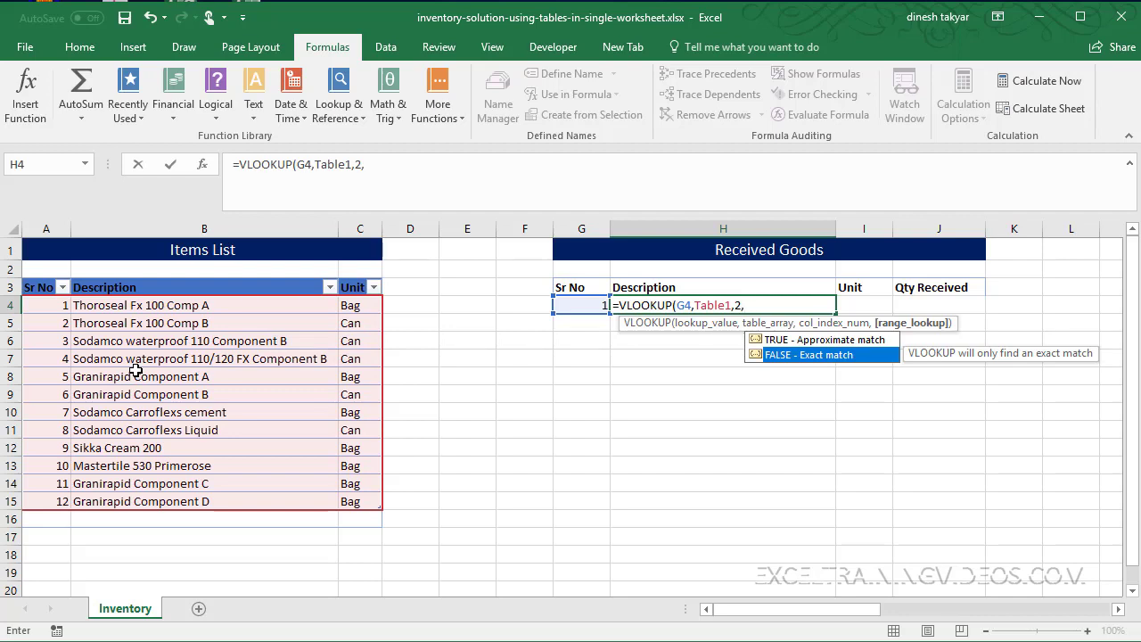
{"action": "key", "text": "Tab"}
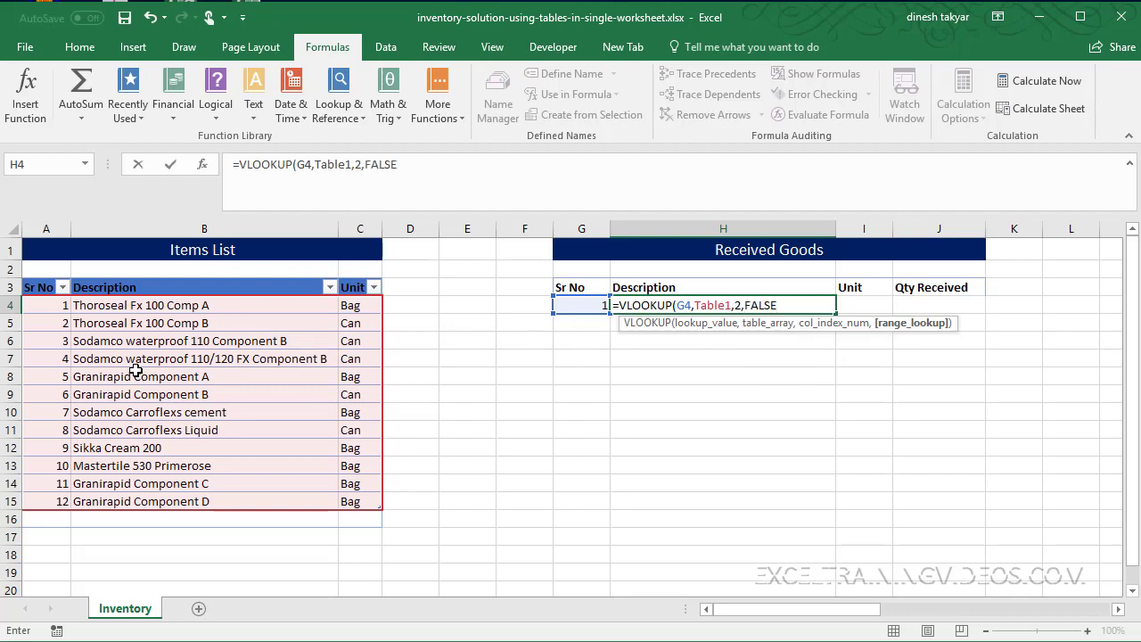
{"action": "type", "text": ")"}
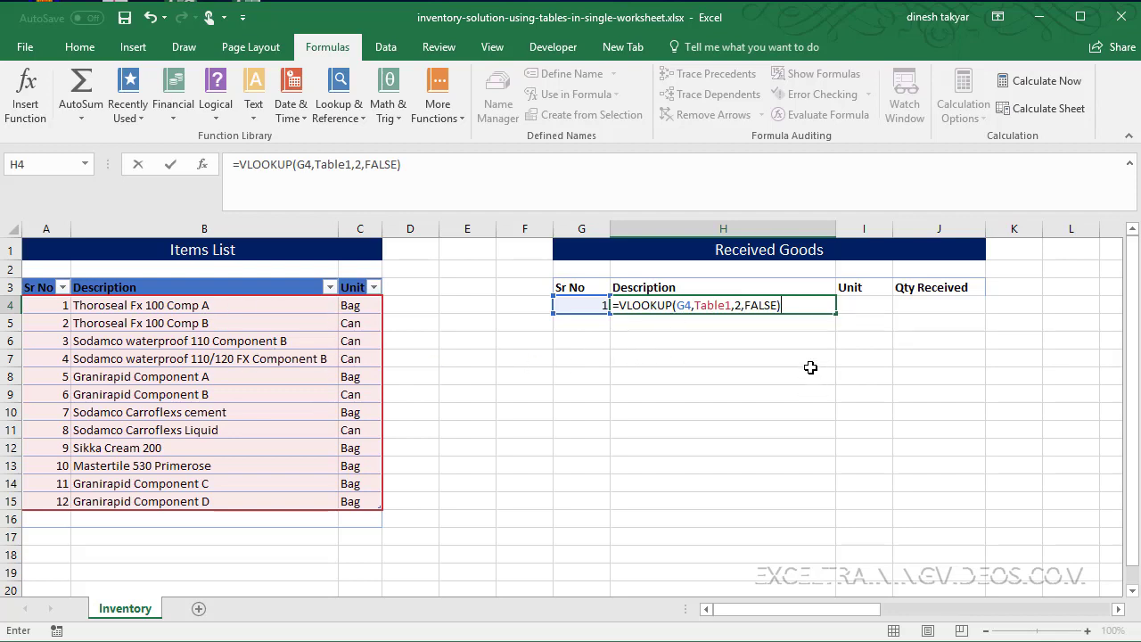
{"action": "key", "text": "Return"}
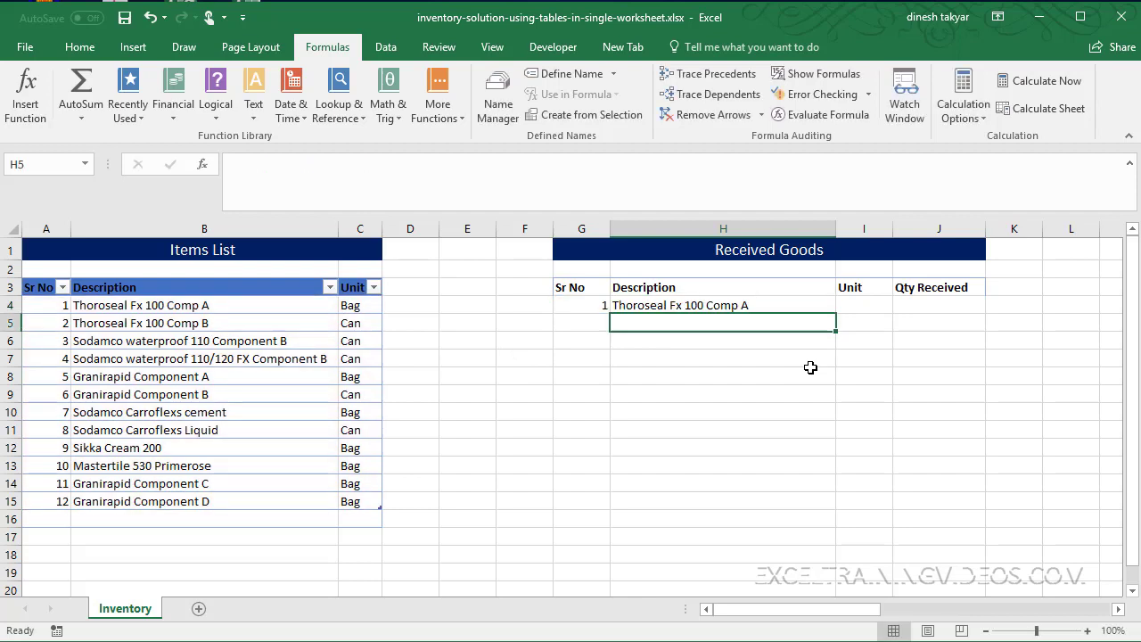
{"action": "left_click", "coordinate": [739, 305]}
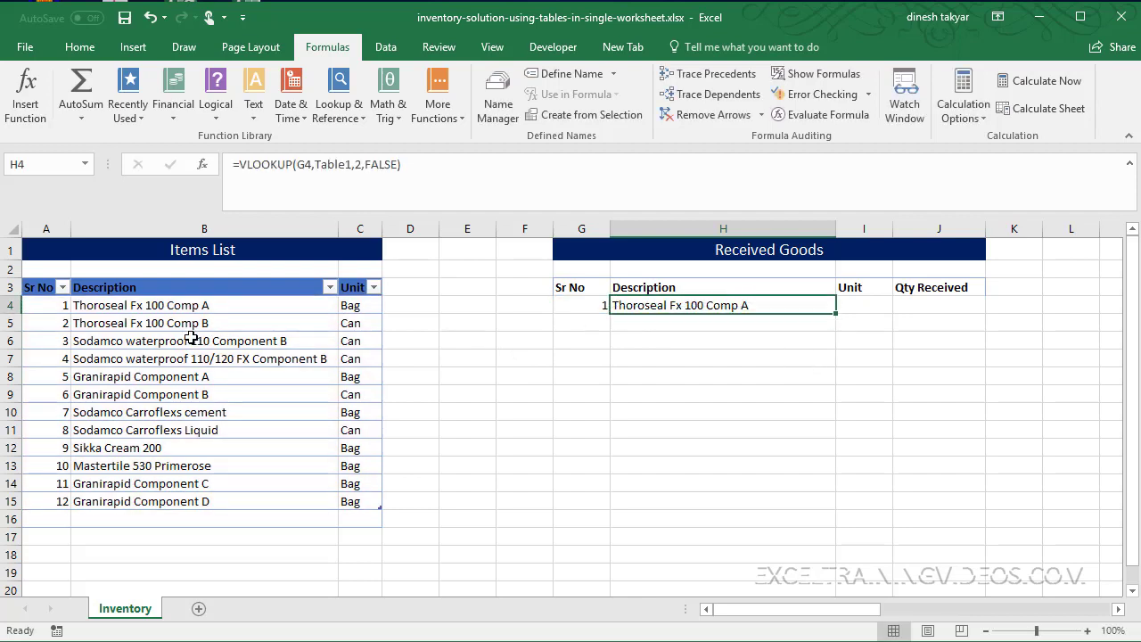
Enter =VLOOKUP(G4,Table1,3,FALSE) in the Received Goods Unit cell I4 to fetch the item's unit.
{"action": "left_click", "coordinate": [855, 300]}
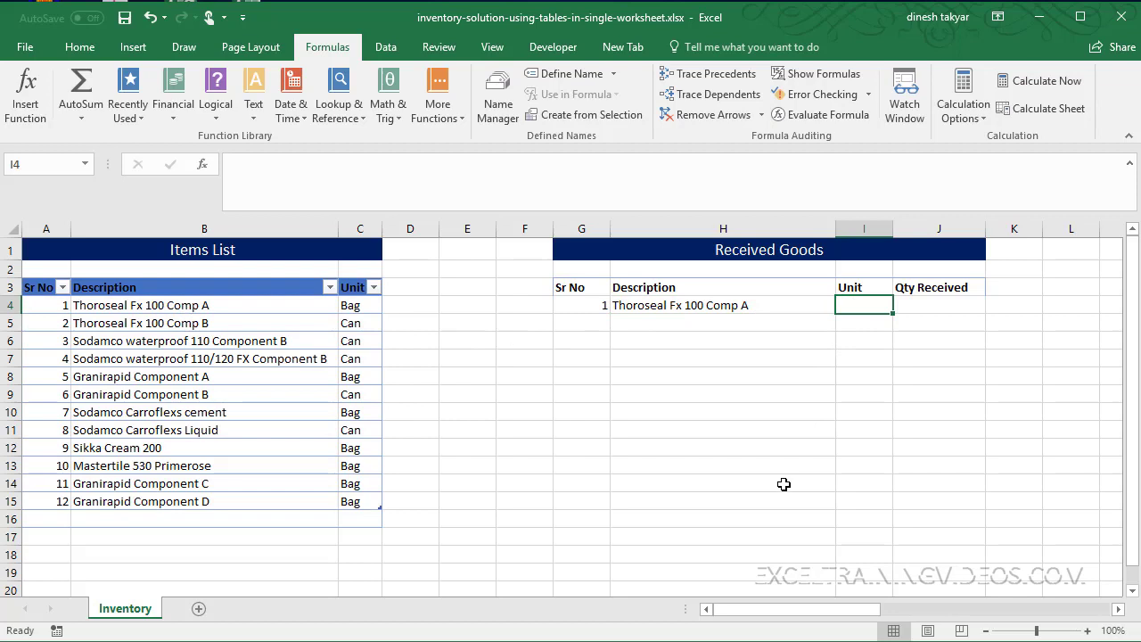
{"action": "type", "text": "=vl"}
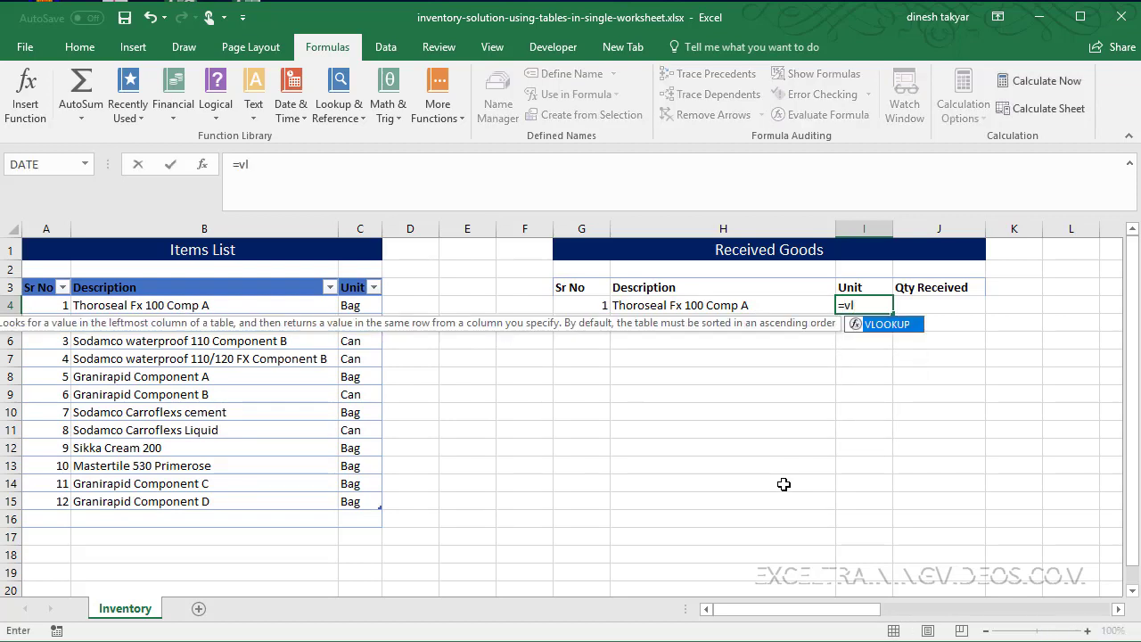
{"action": "key", "text": "Tab"}
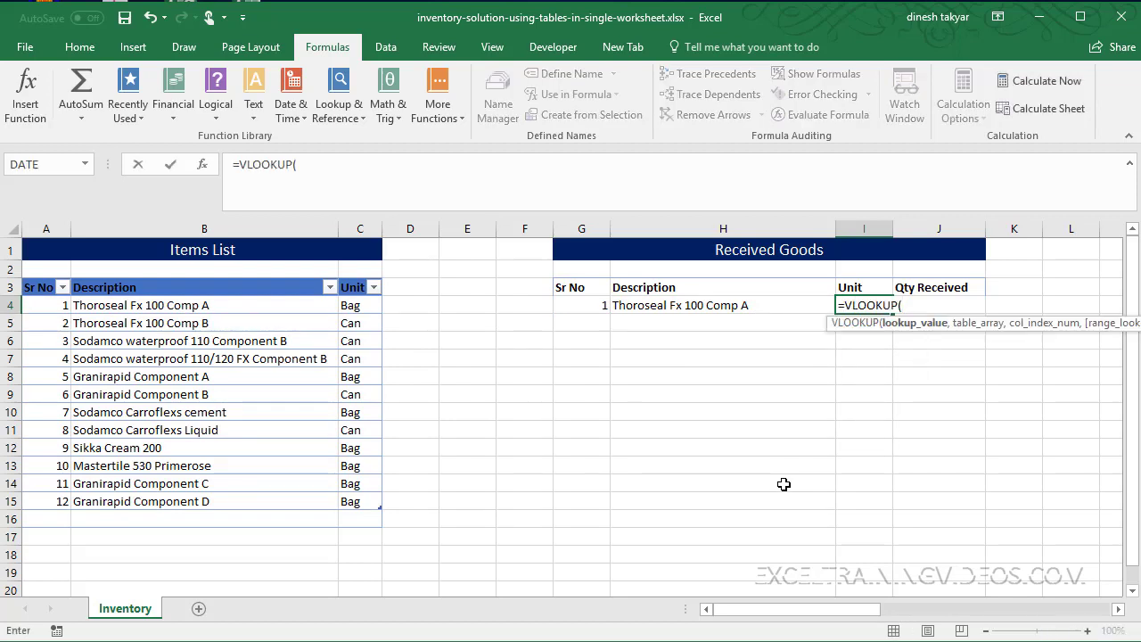
{"action": "left_click", "coordinate": [599, 307]}
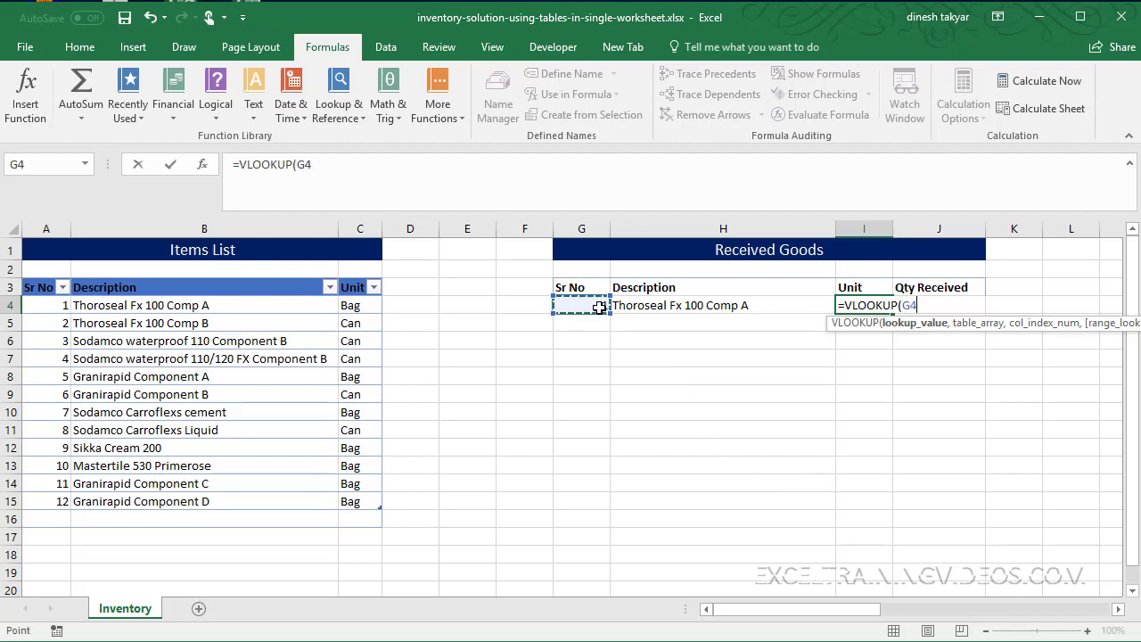
{"action": "type", "text": ","}
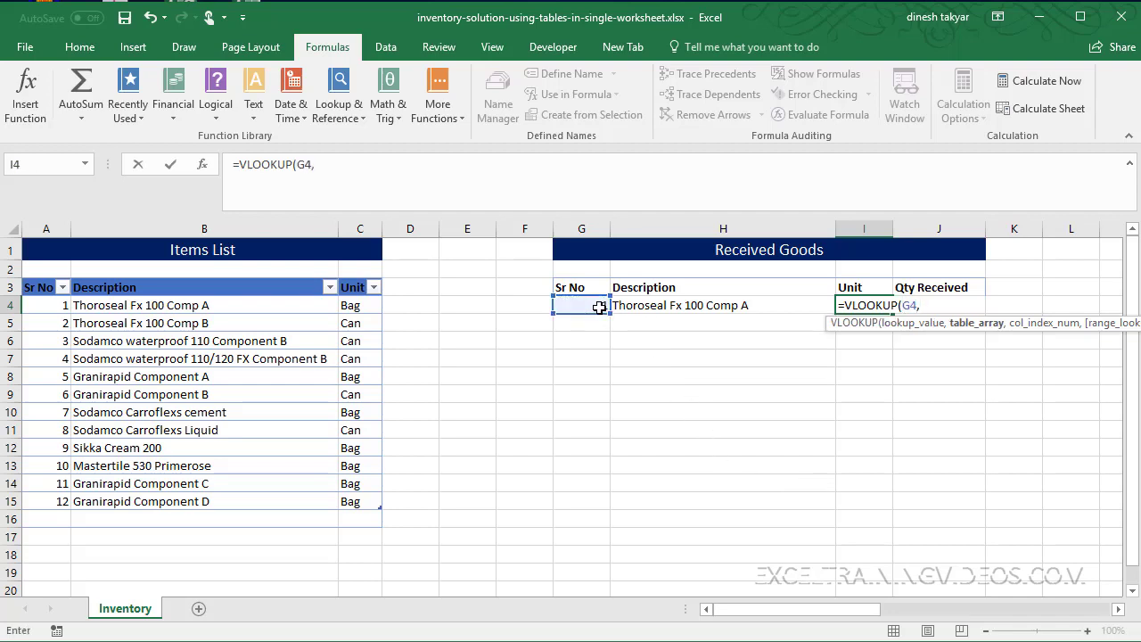
{"action": "type", "text": "ta"}
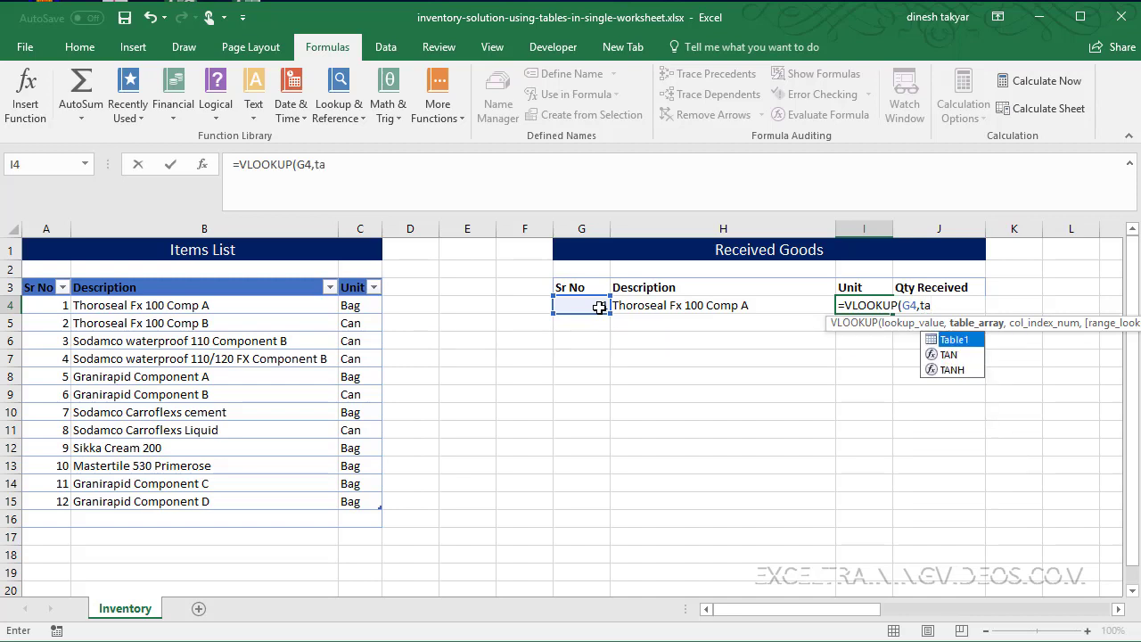
{"action": "key", "text": "Tab"}
{"action": "type", "text": ","}
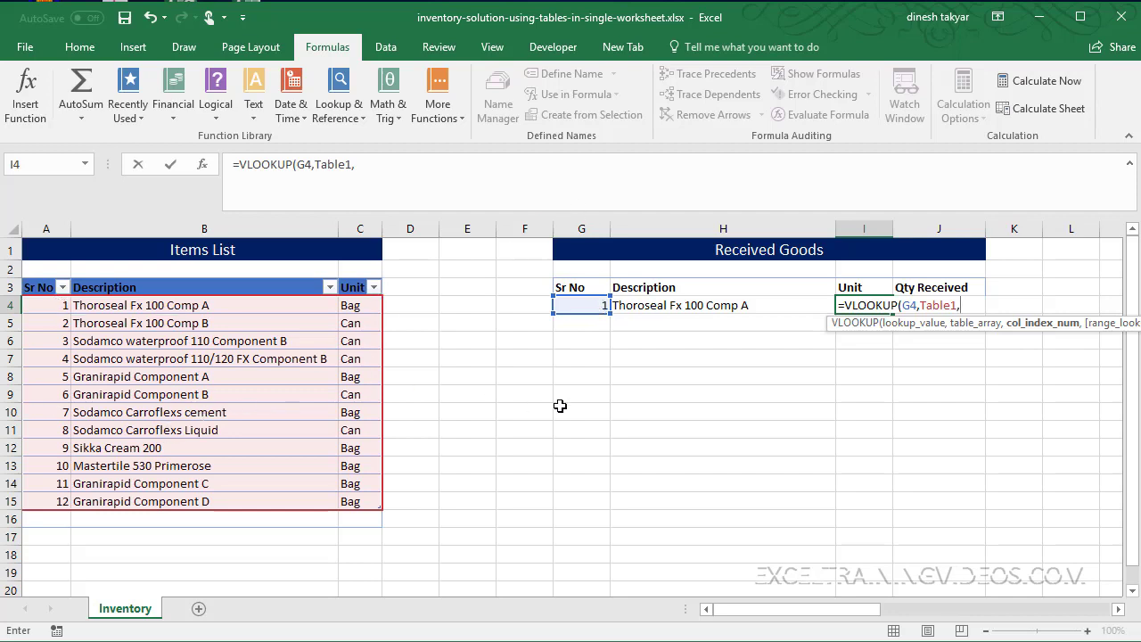
{"action": "type", "text": "3,"}
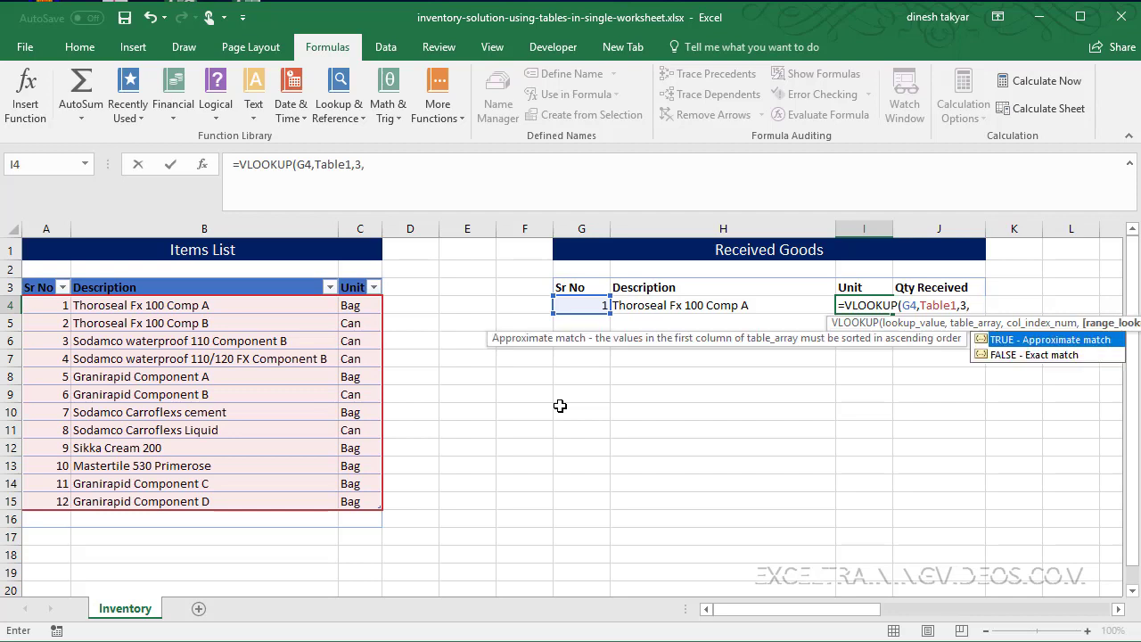
{"action": "key", "text": "Down"}
{"action": "key", "text": "Tab"}
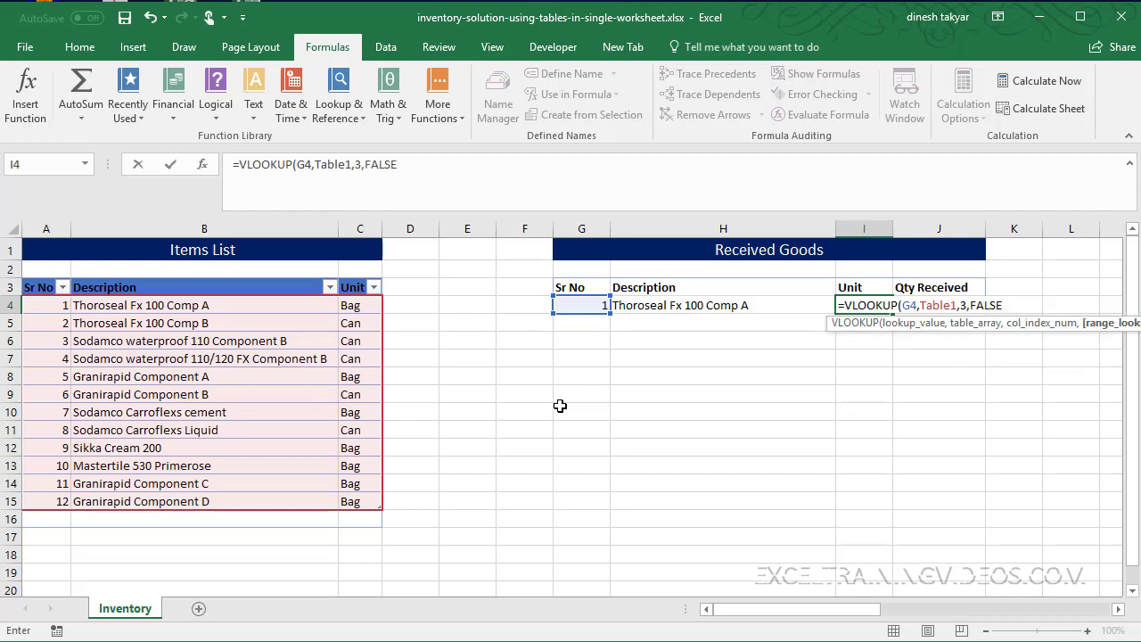
{"action": "type", "text": ")"}
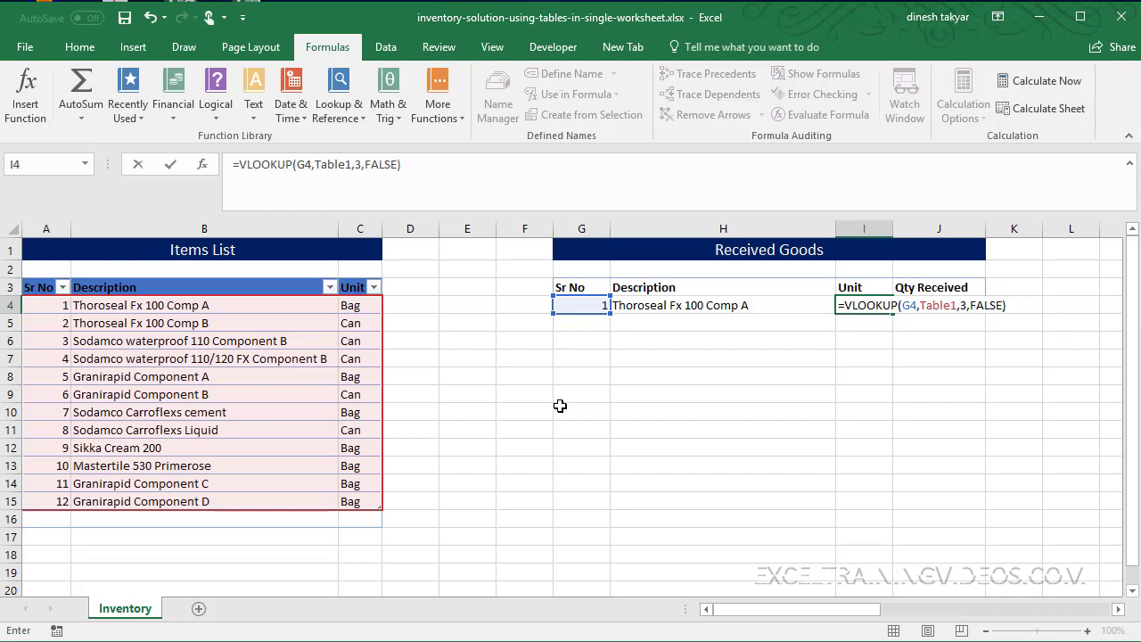
{"action": "key", "text": "Return"}
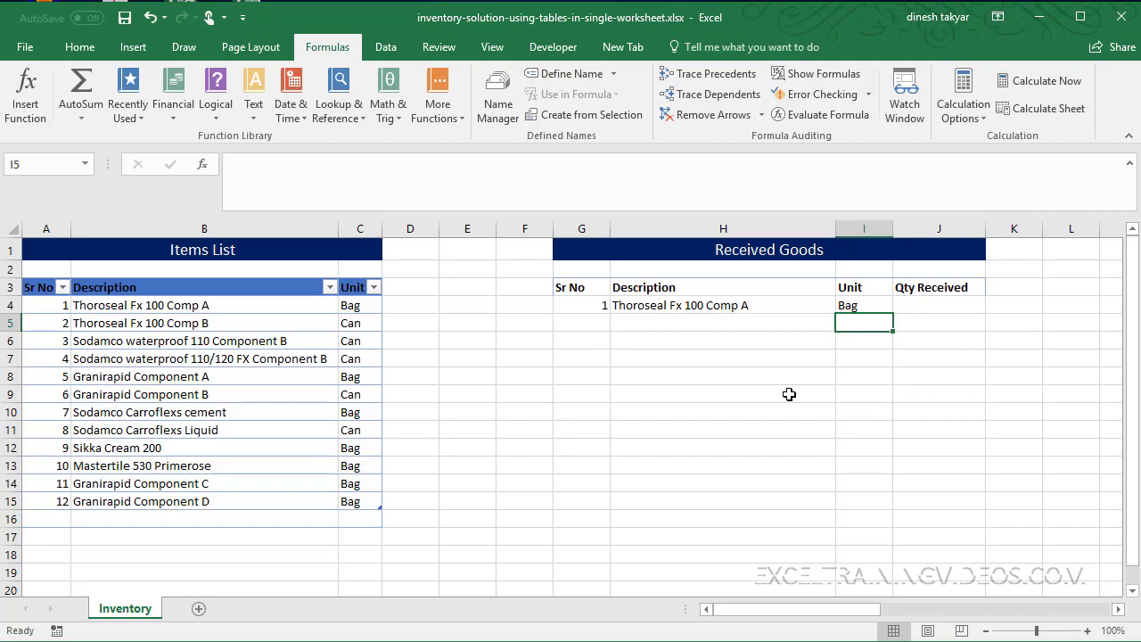
Convert the Received Goods range G3:J4 into a table with headers.
{"action": "left_click", "coordinate": [591, 288]}
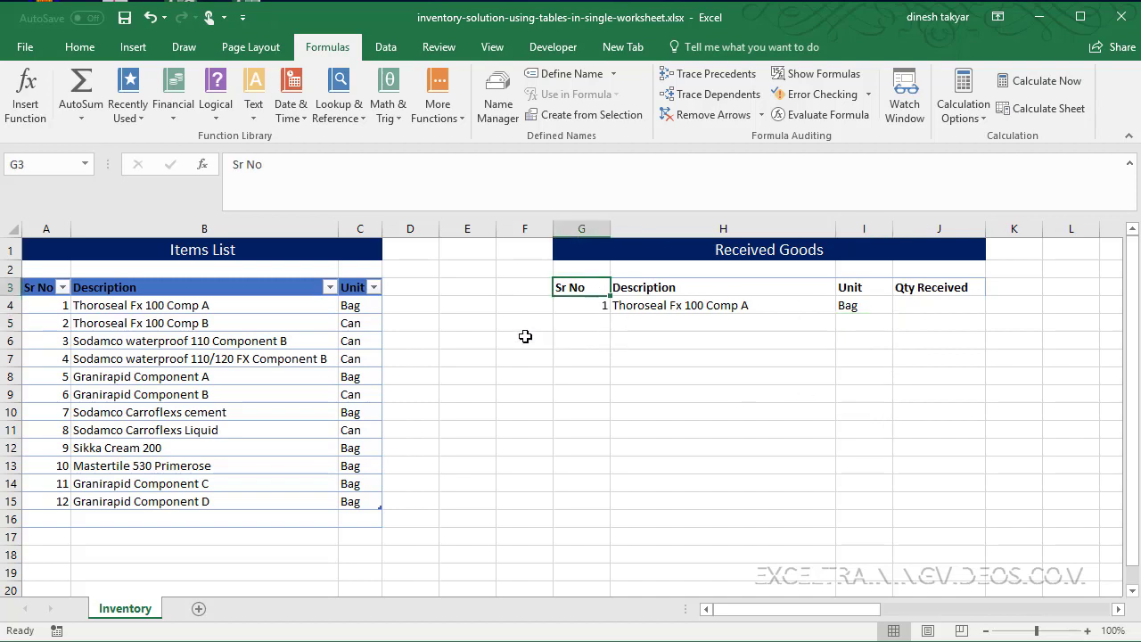
{"action": "left_click", "coordinate": [139, 46]}
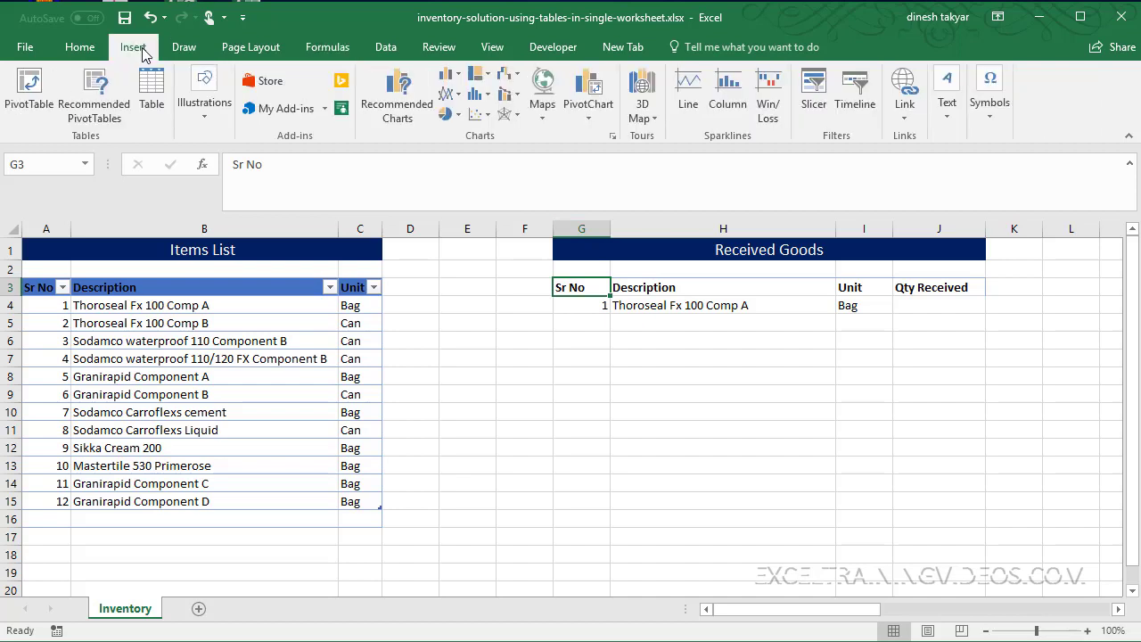
{"action": "left_click", "coordinate": [152, 89]}
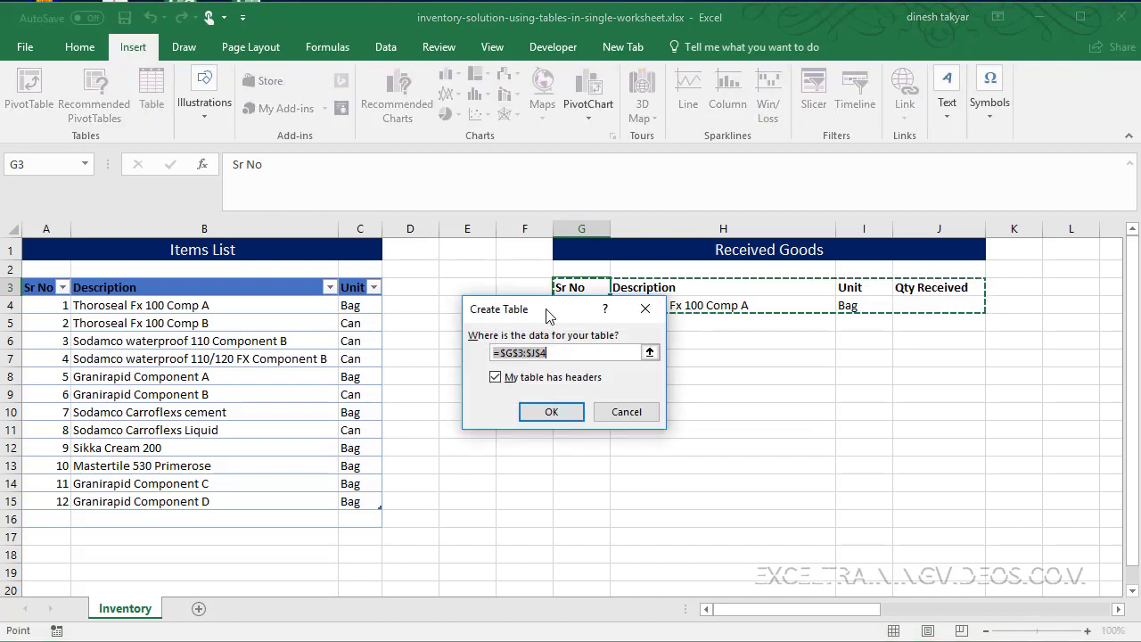
{"action": "left_click_drag", "start_coordinate": [547, 316], "coordinate": [612, 397]}
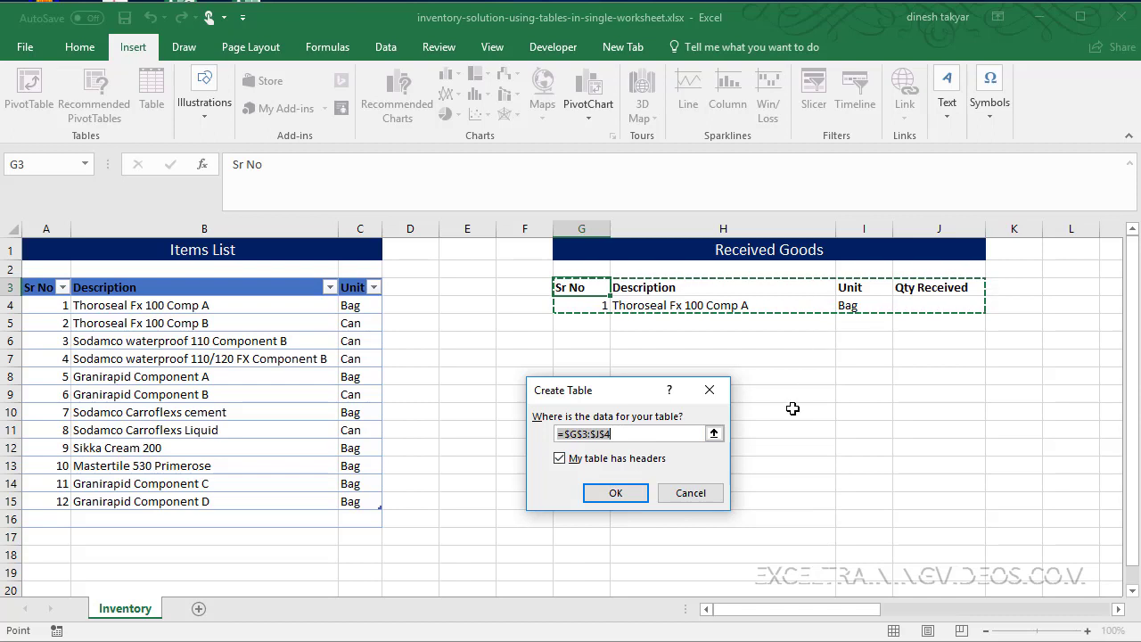
{"action": "left_click", "coordinate": [623, 493]}
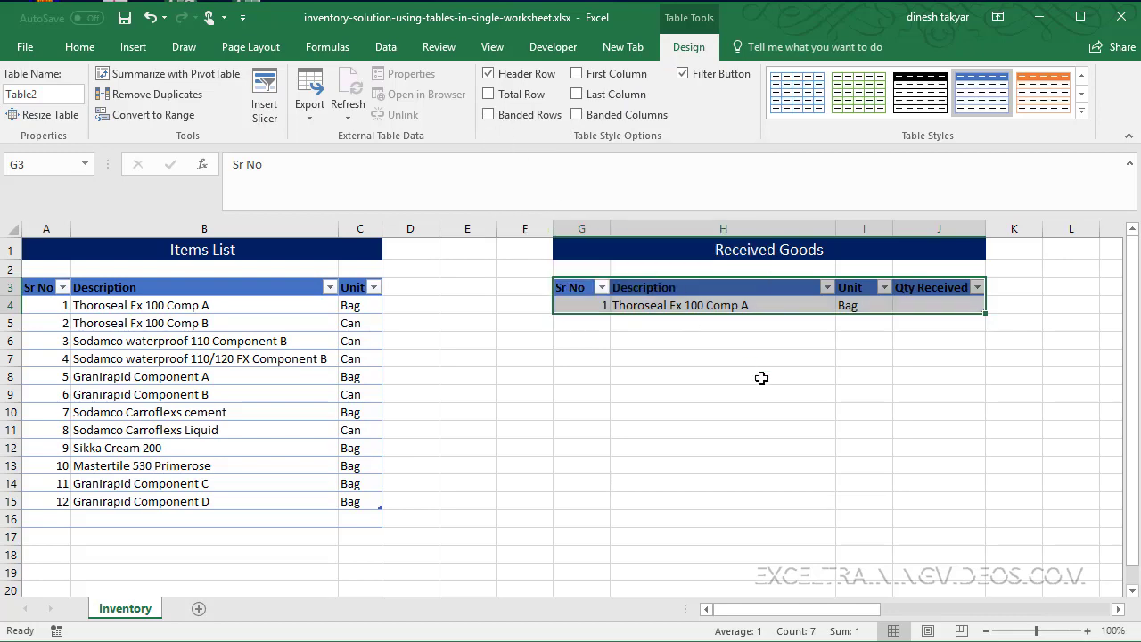
{"action": "left_click", "coordinate": [758, 375]}
Enter 100 as the Qty Received of the first Received Goods item and add a new table row below it.
{"action": "left_click", "coordinate": [907, 305]}
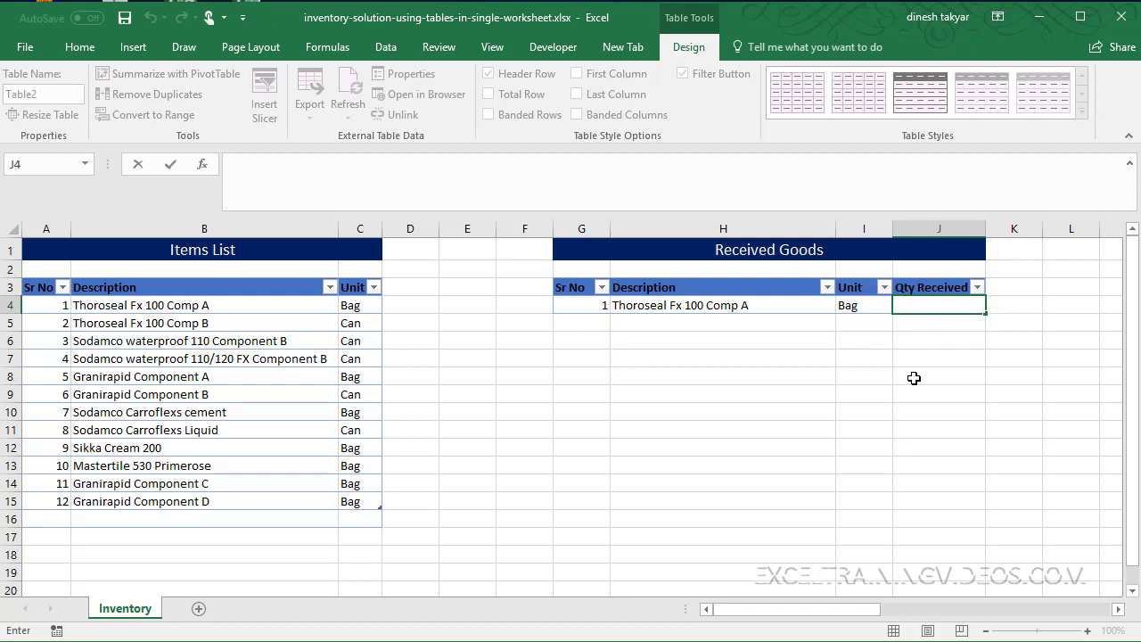
{"action": "type", "text": "100"}
{"action": "key", "text": "Tab"}
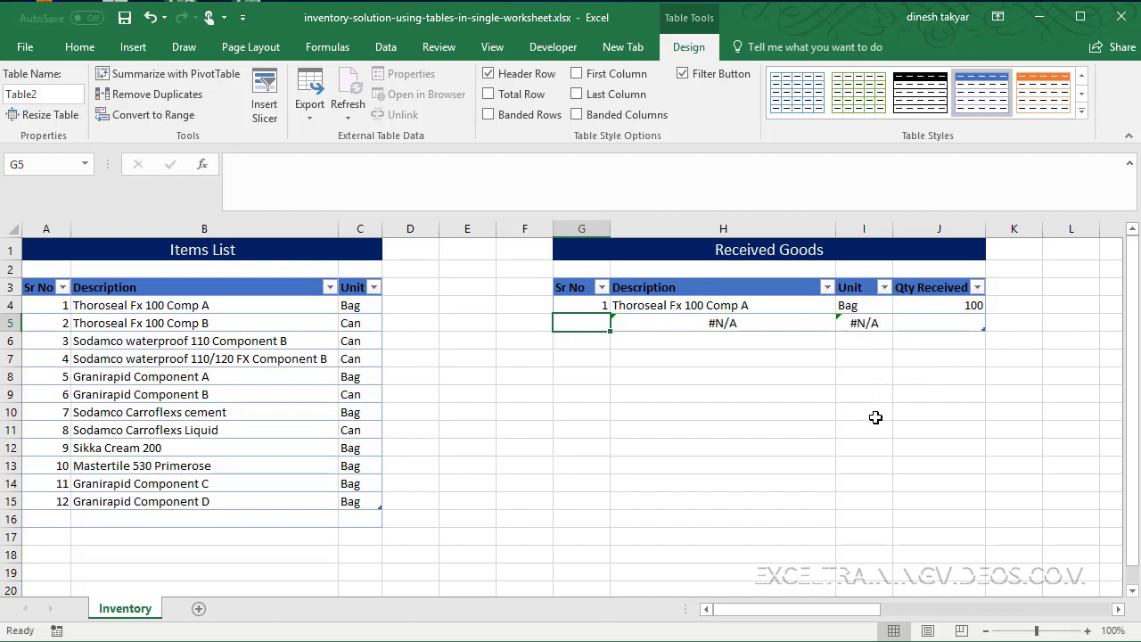
Fill the second Received Goods row with serial number 7 and quantity 50, and add another row below it.
{"action": "type", "text": "7"}
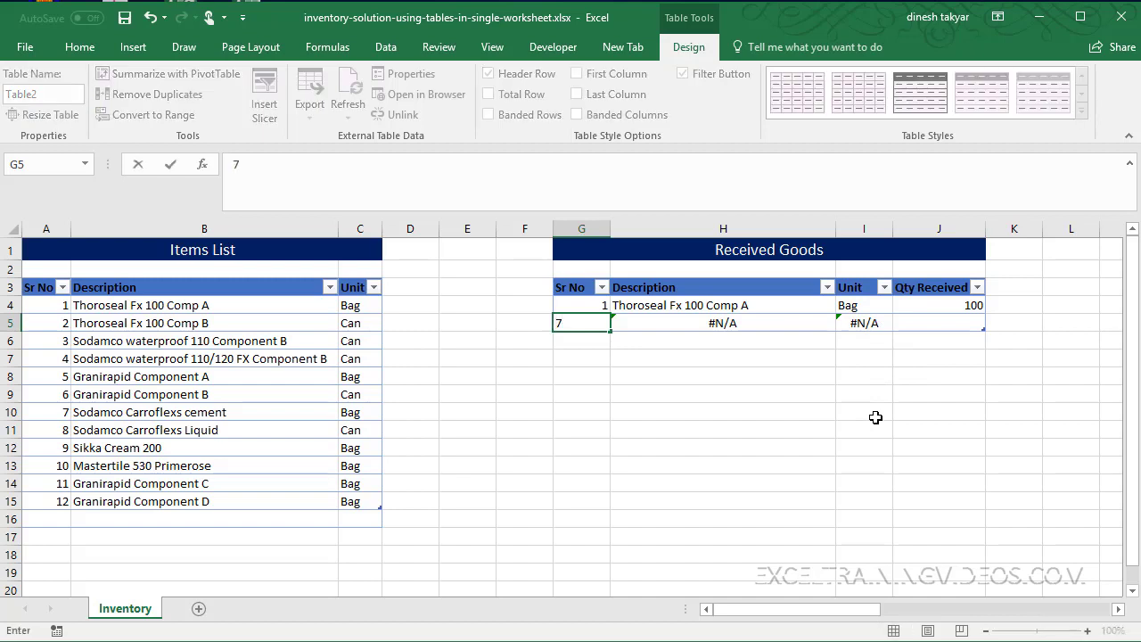
{"action": "key", "text": "Tab"}
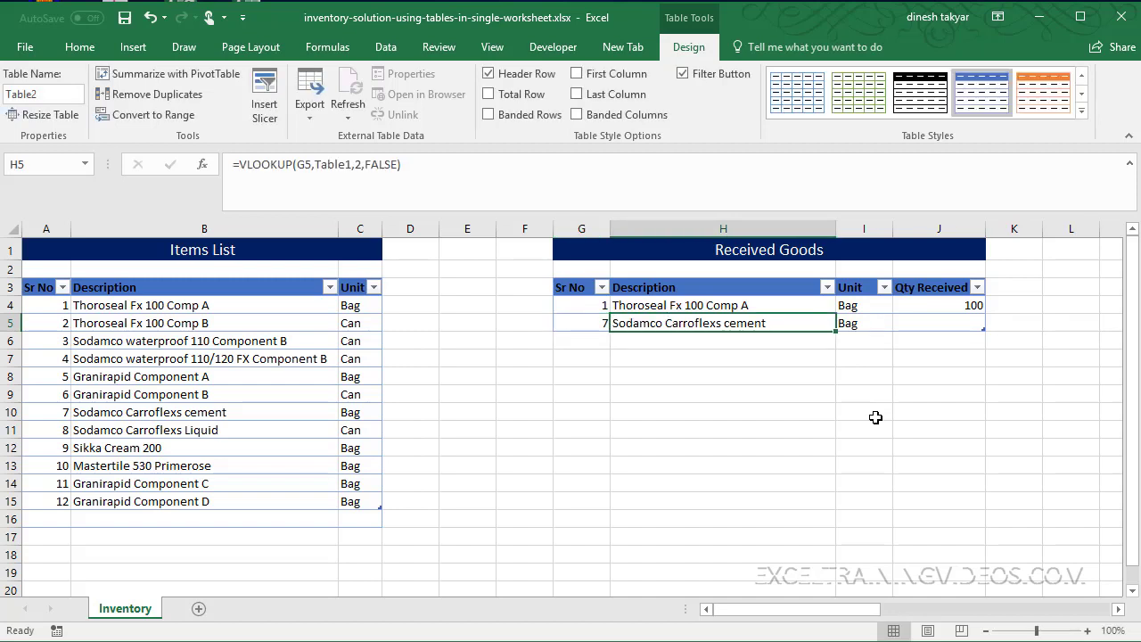
{"action": "left_click", "coordinate": [874, 324]}
{"action": "left_click", "coordinate": [918, 323]}
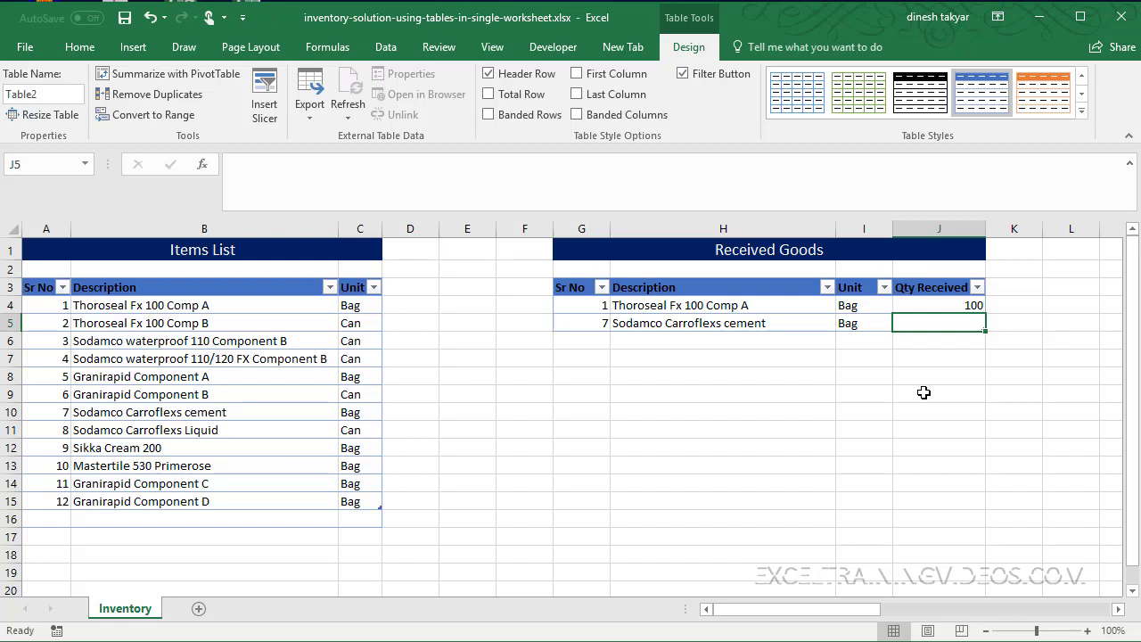
{"action": "type", "text": "50"}
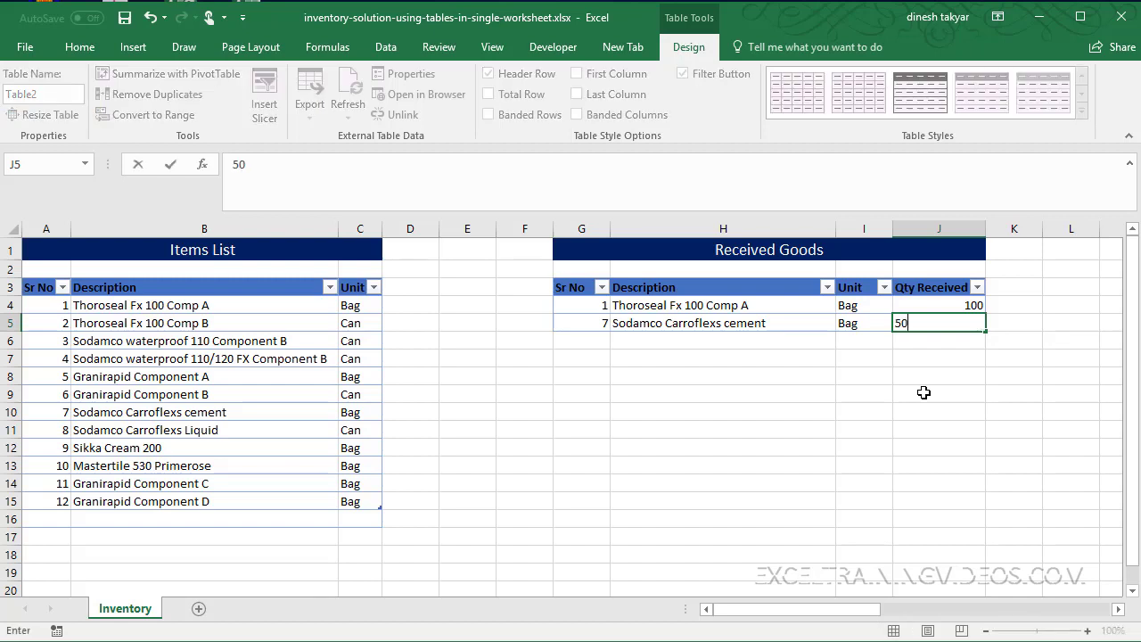
{"action": "key", "text": "Tab"}
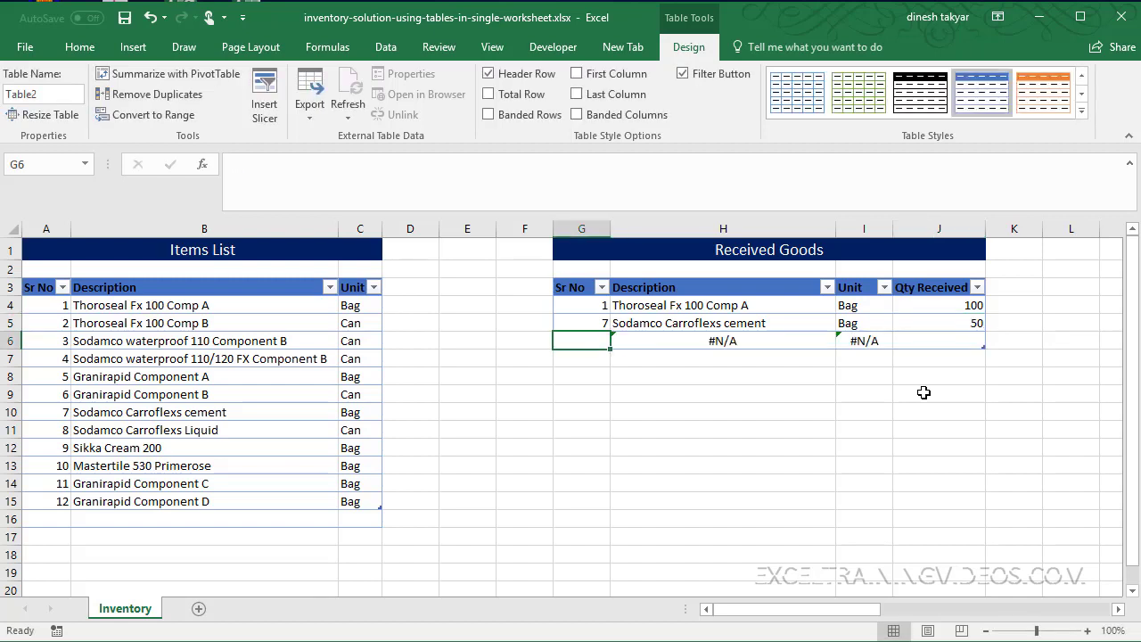
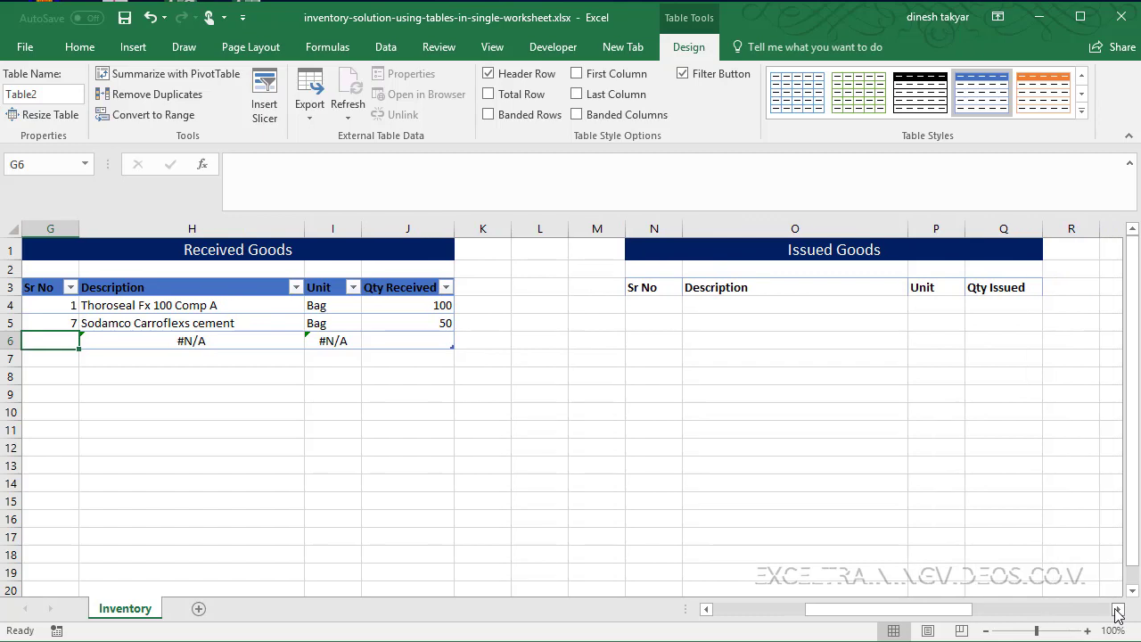
Enter 1 as the first serial number of Issued Goods in cell N4.
{"action": "left_click", "coordinate": [665, 307]}
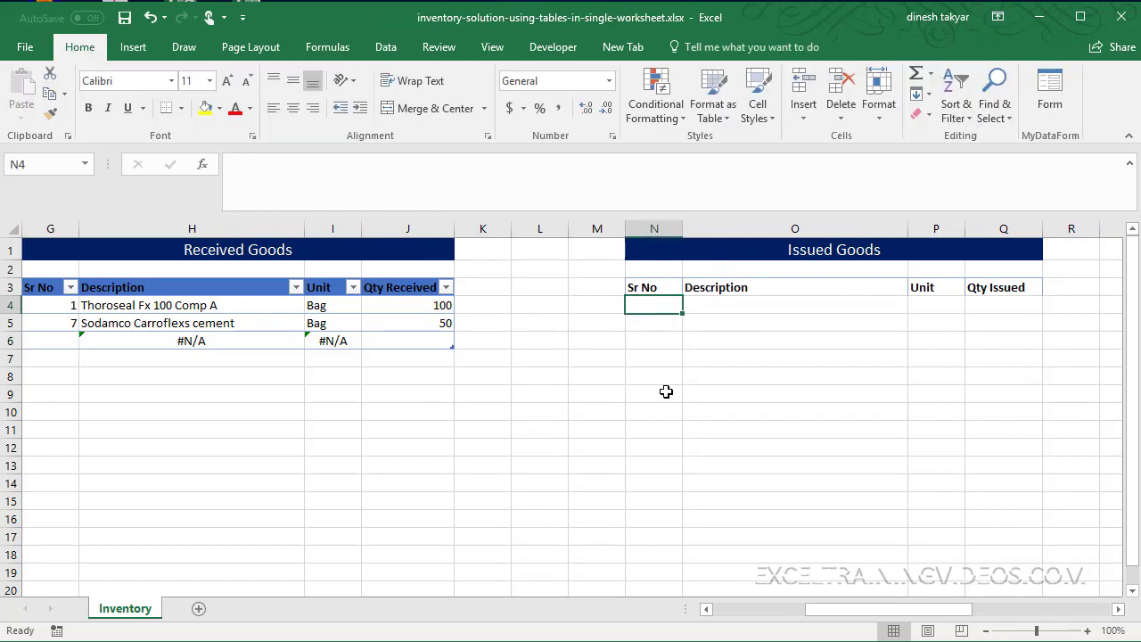
{"action": "type", "text": "1"}
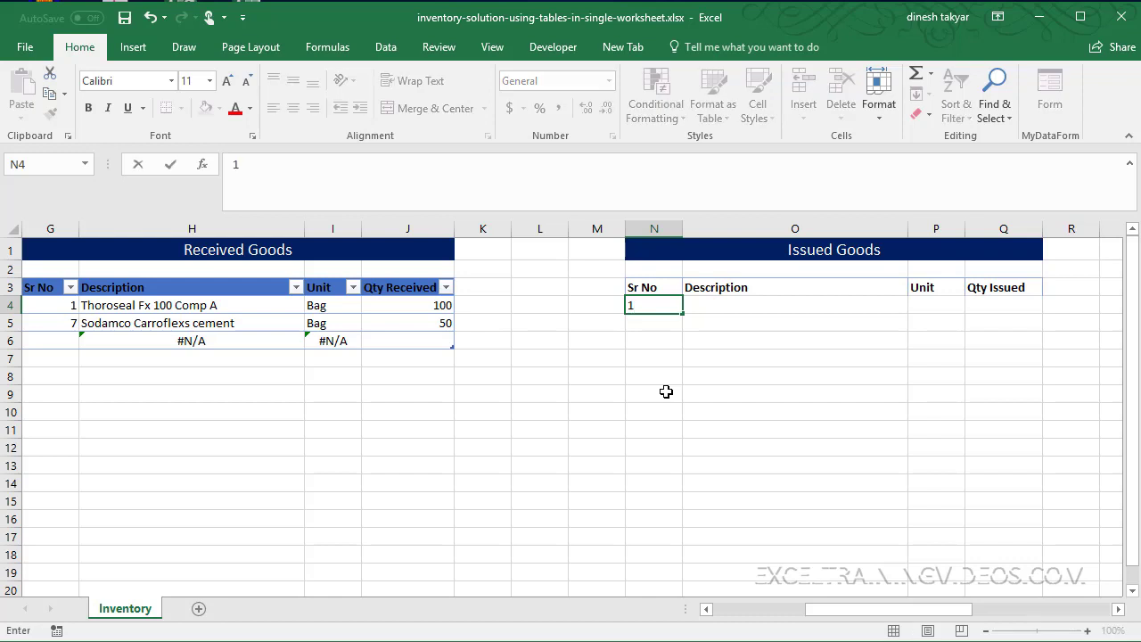
{"action": "key", "text": "Tab"}
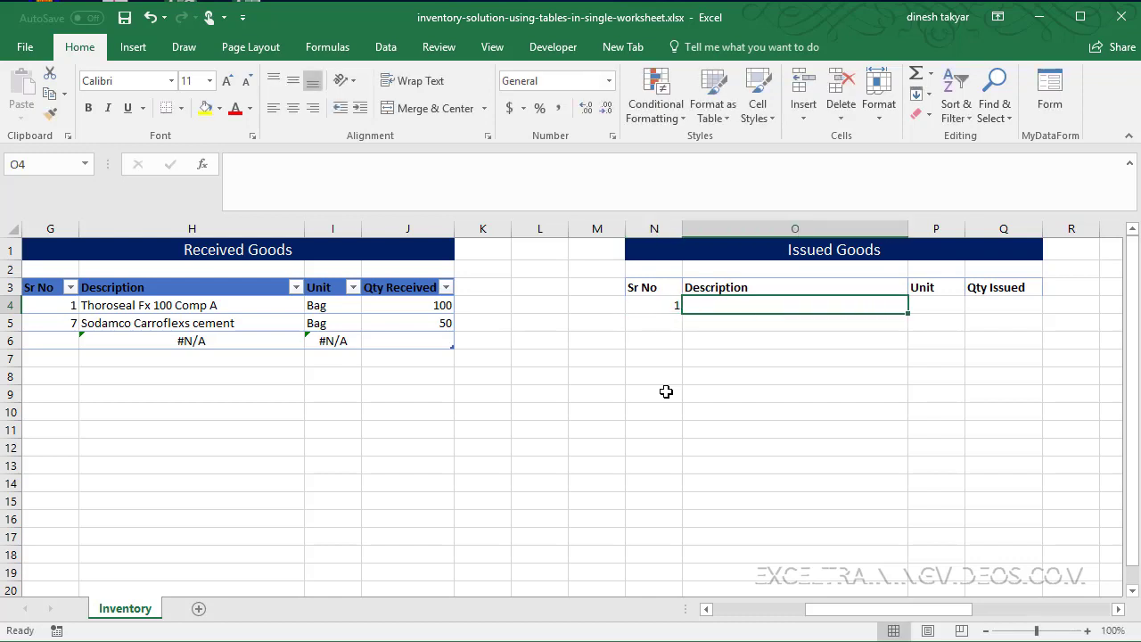
Fill Issued Goods Description cell O4 with =VLOOKUP(N4,Table1,2,FALSE).
{"action": "type", "text": "=vloo"}
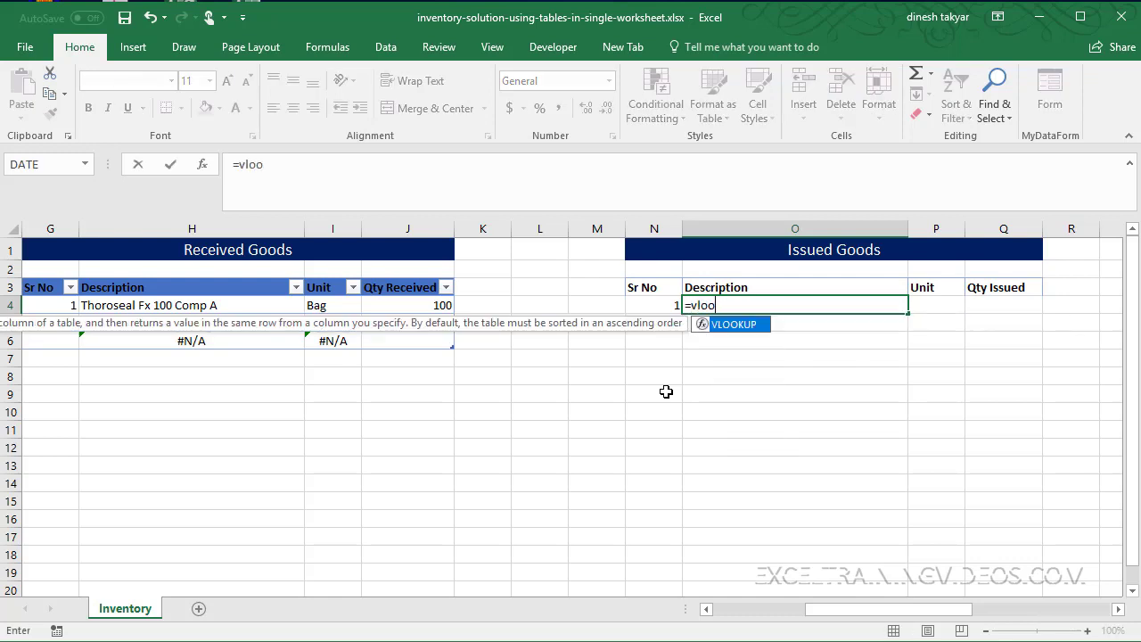
{"action": "key", "text": "Tab"}
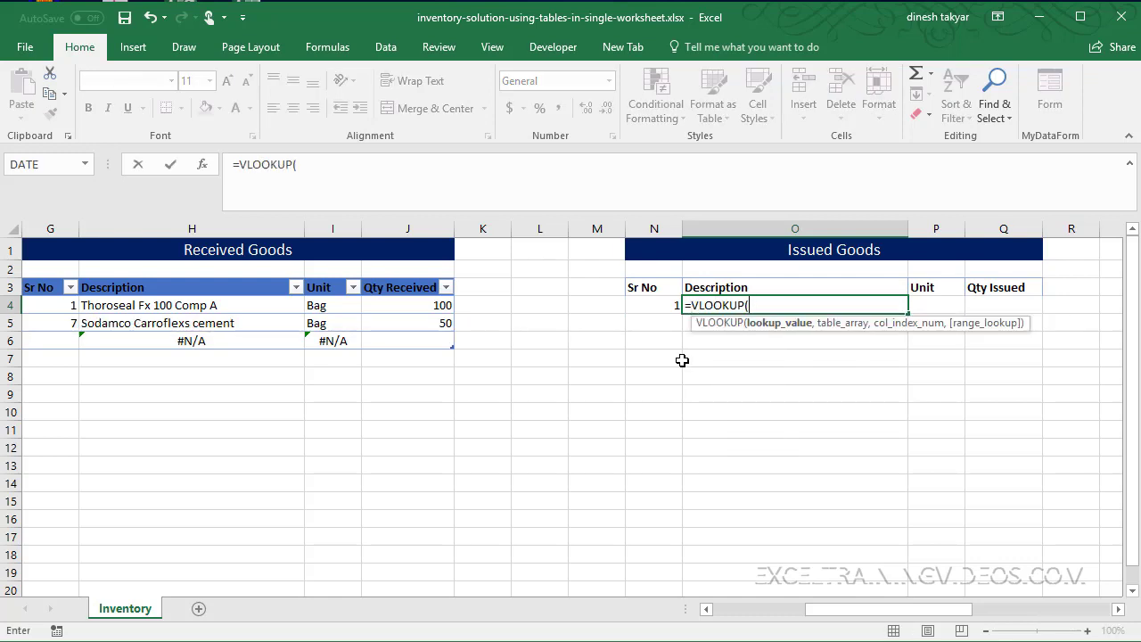
{"action": "left_click", "coordinate": [663, 300]}
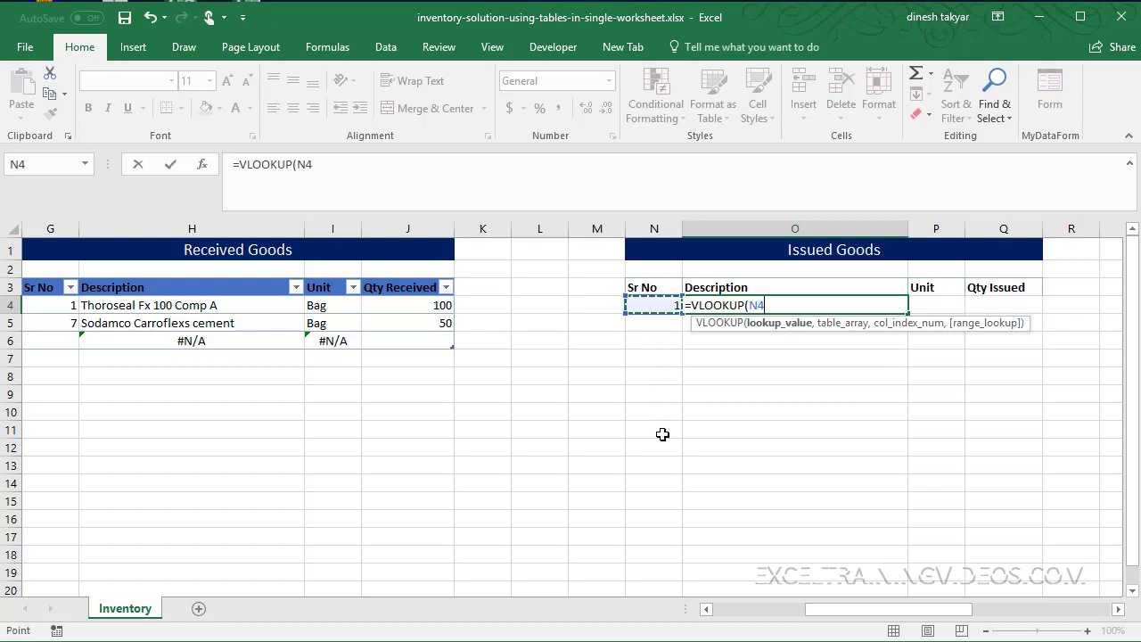
{"action": "type", "text": ","}
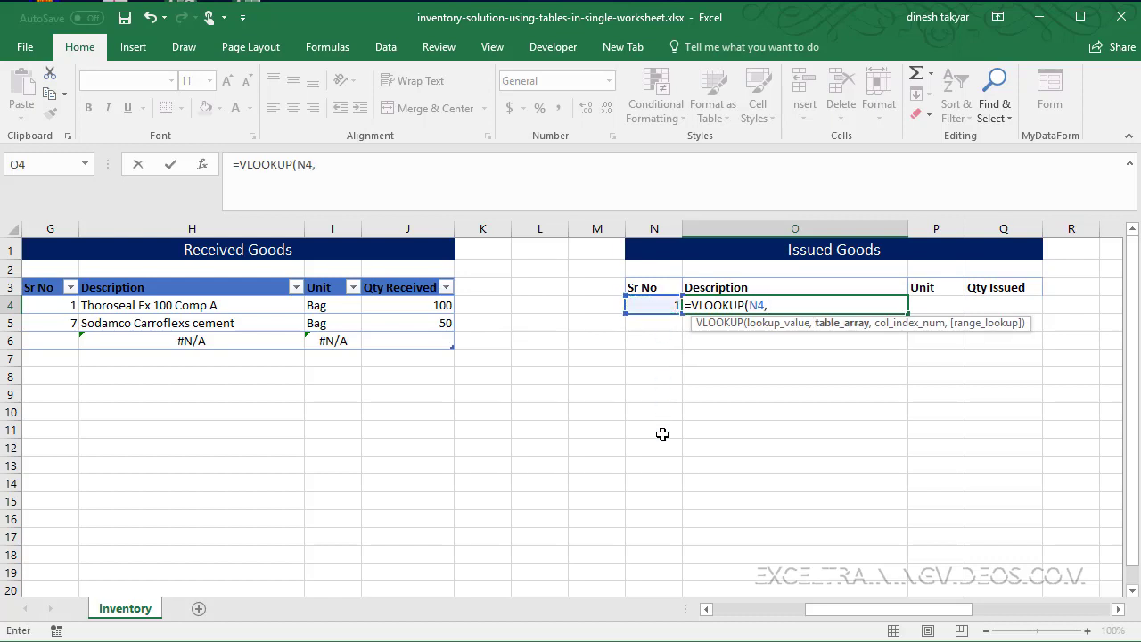
{"action": "type", "text": "ta"}
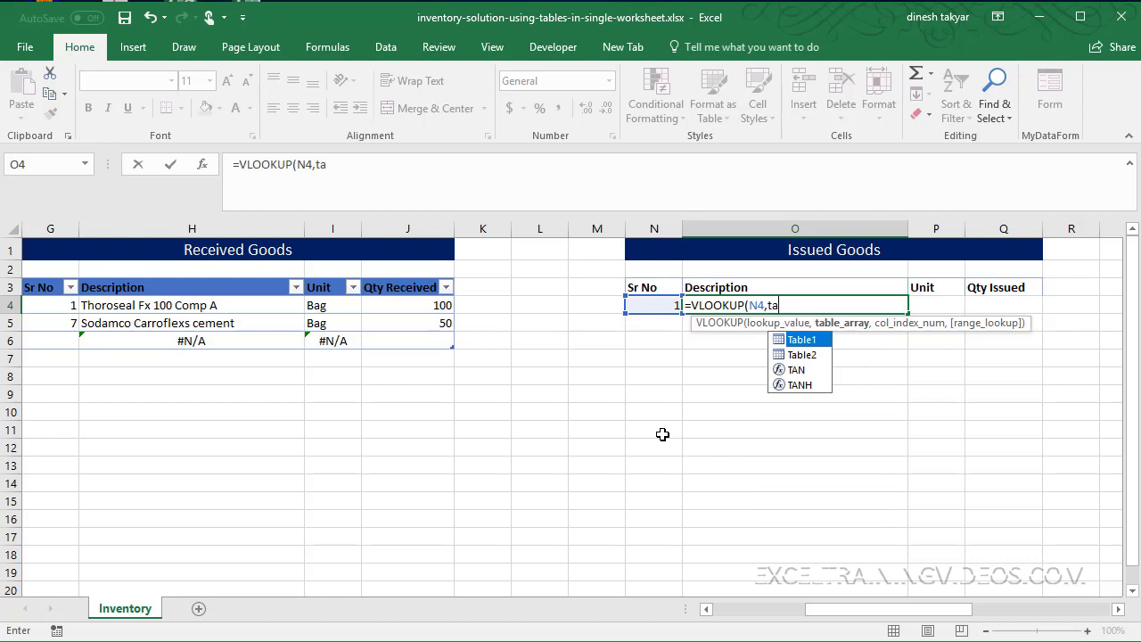
{"action": "key", "text": "Tab"}
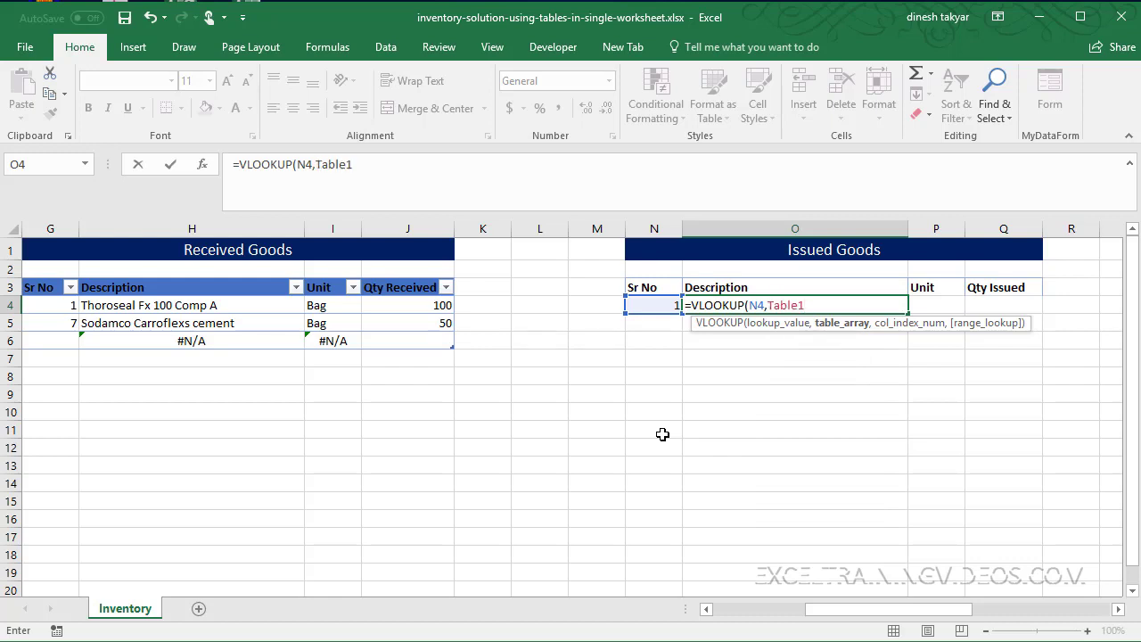
{"action": "type", "text": ","}
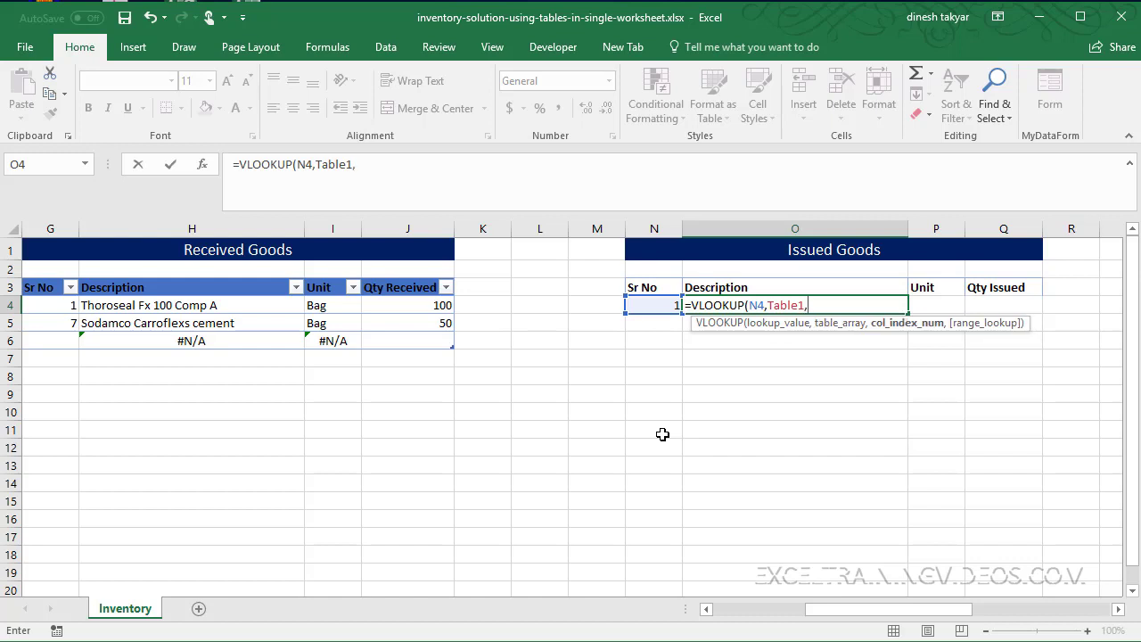
{"action": "type", "text": "2,"}
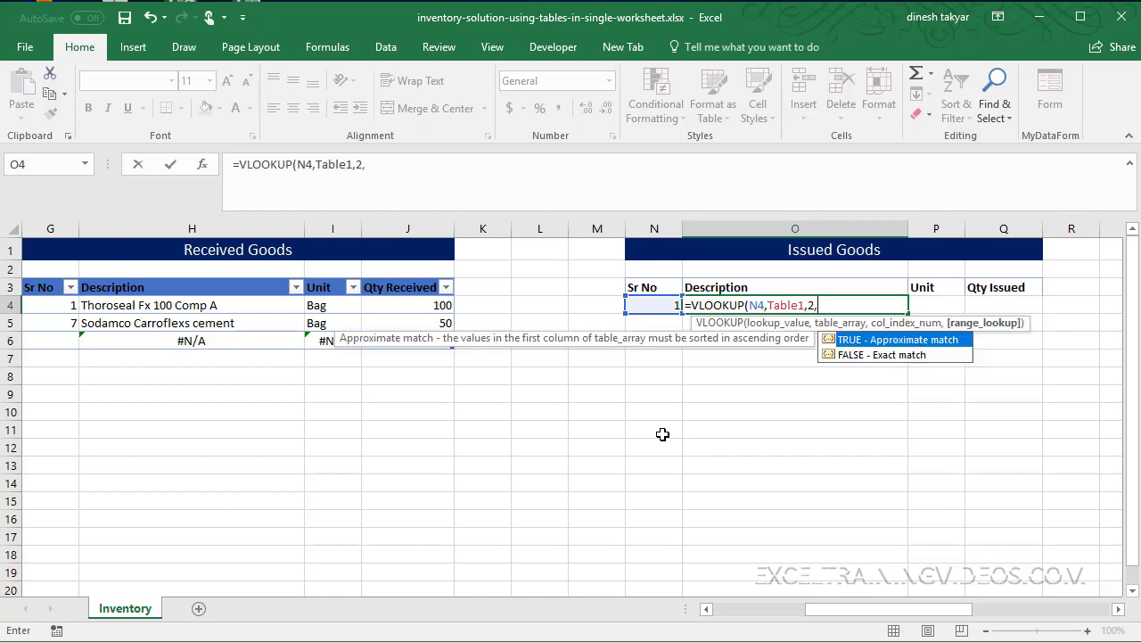
{"action": "key", "text": "Down"}
{"action": "key", "text": "Tab"}
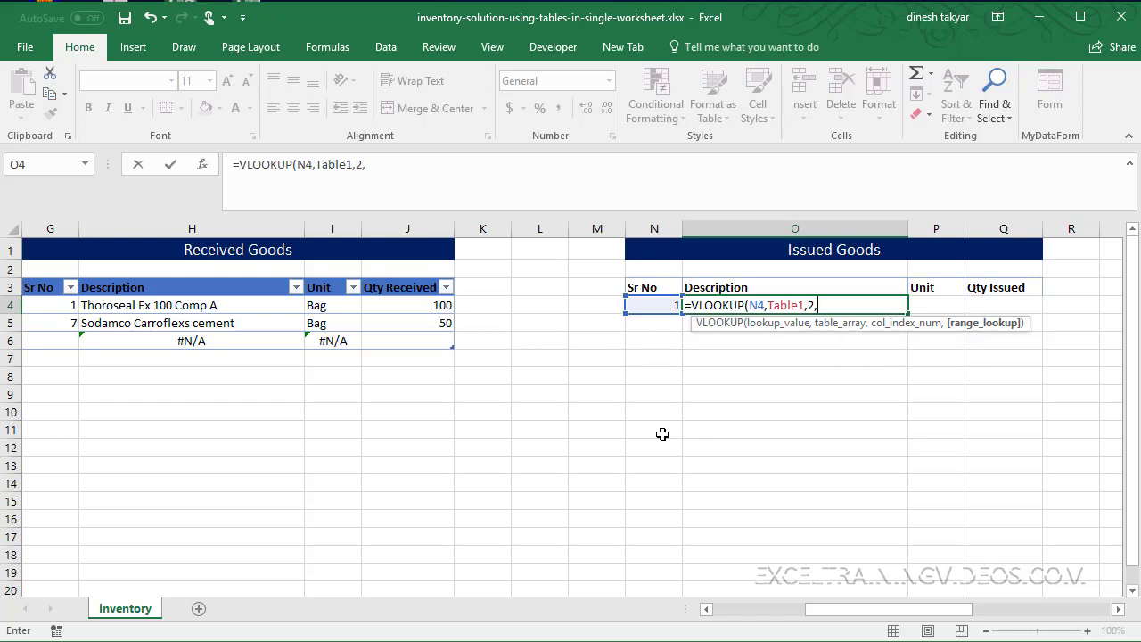
{"action": "type", "text": ")"}
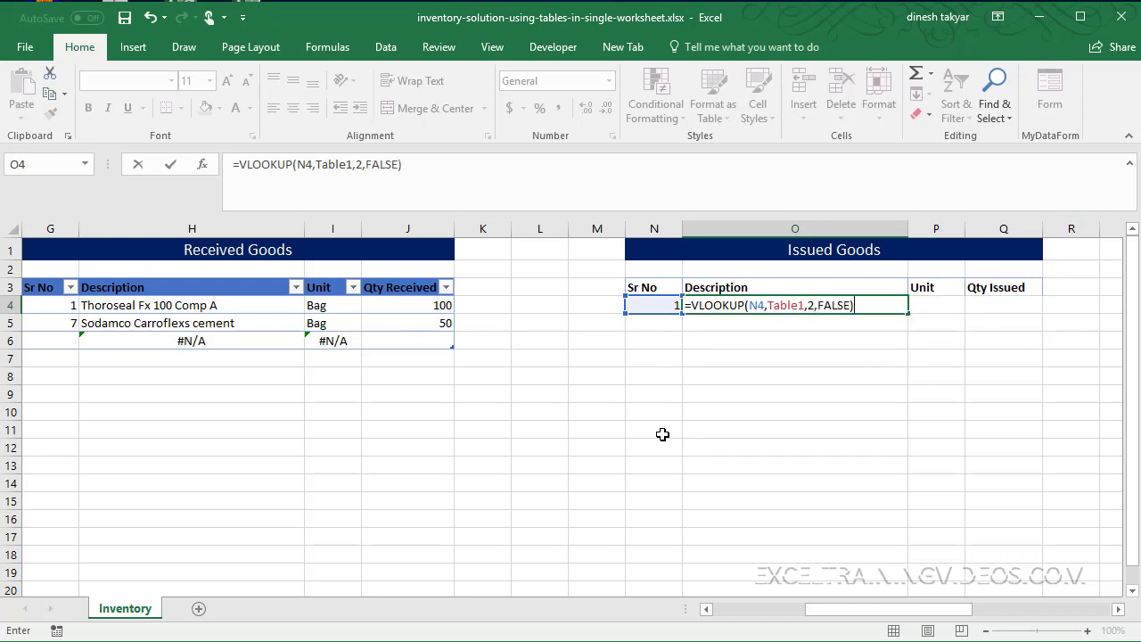
{"action": "key", "text": "Tab"}
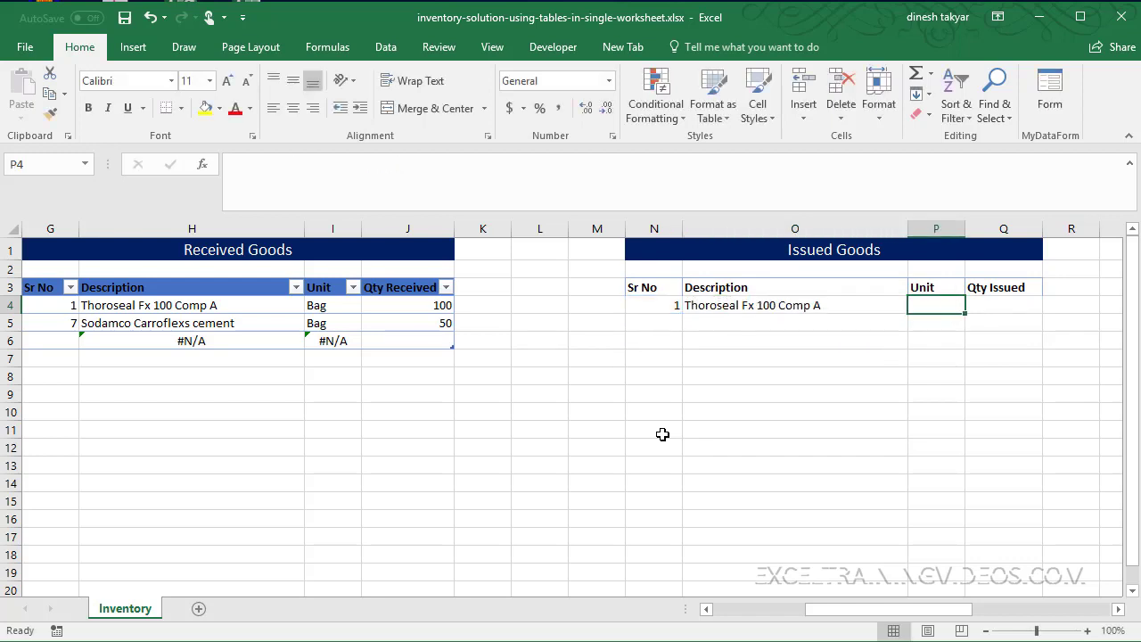
Fill Issued Goods Unit cell P4 with =VLOOKUP(N4,Table1,3,FALSE).
{"action": "type", "text": "=vlo"}
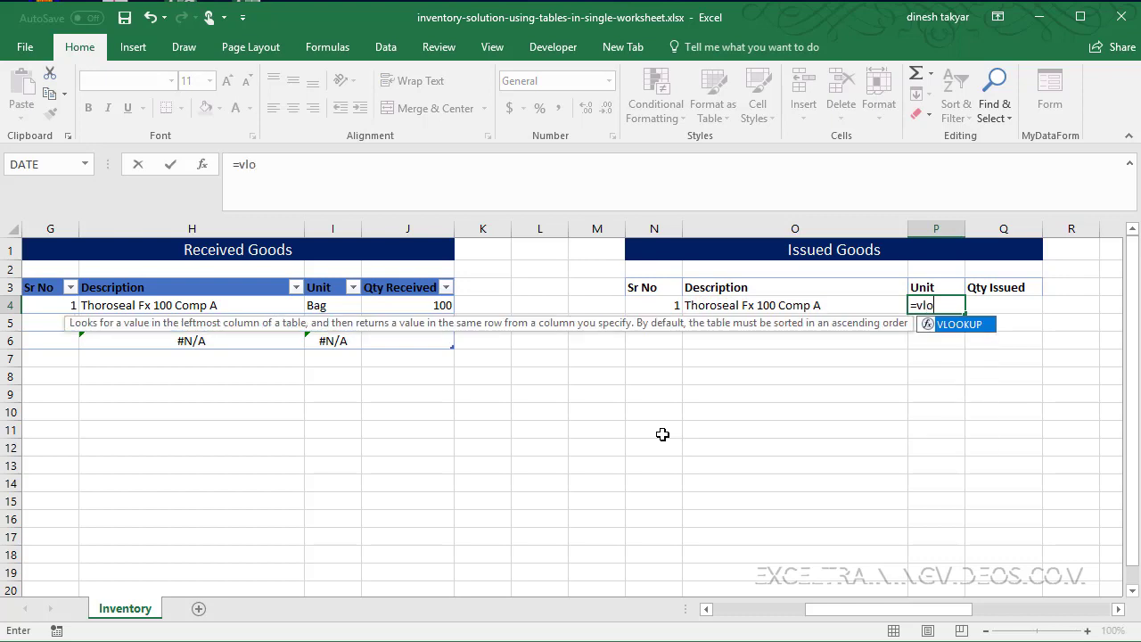
{"action": "type", "text": "ok"}
{"action": "key", "text": "Tab"}
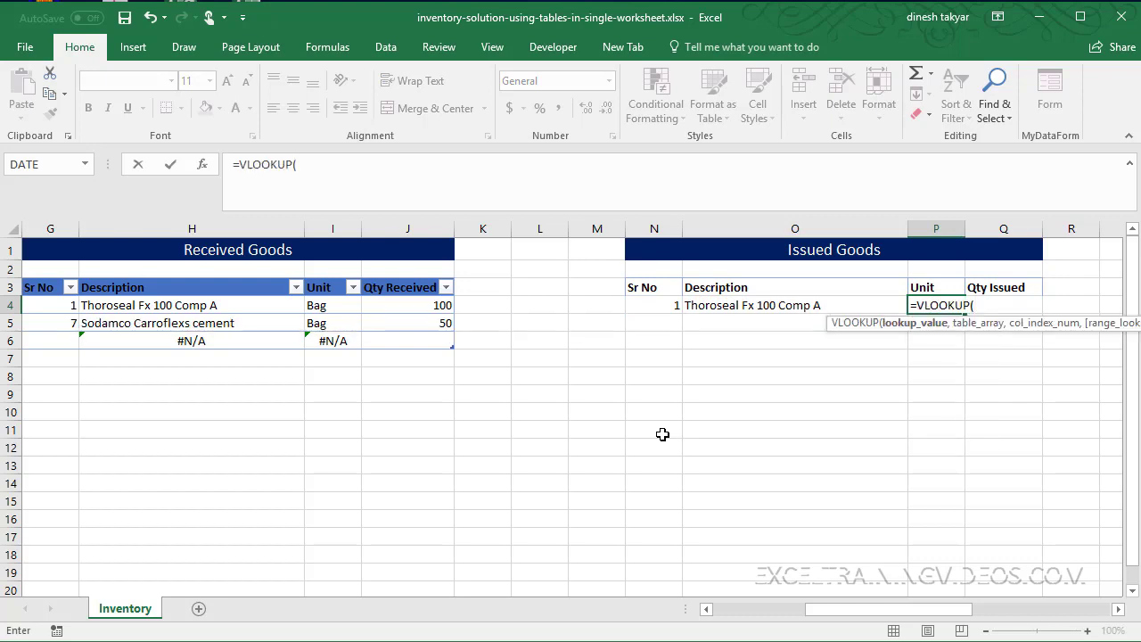
{"action": "left_click", "coordinate": [645, 305]}
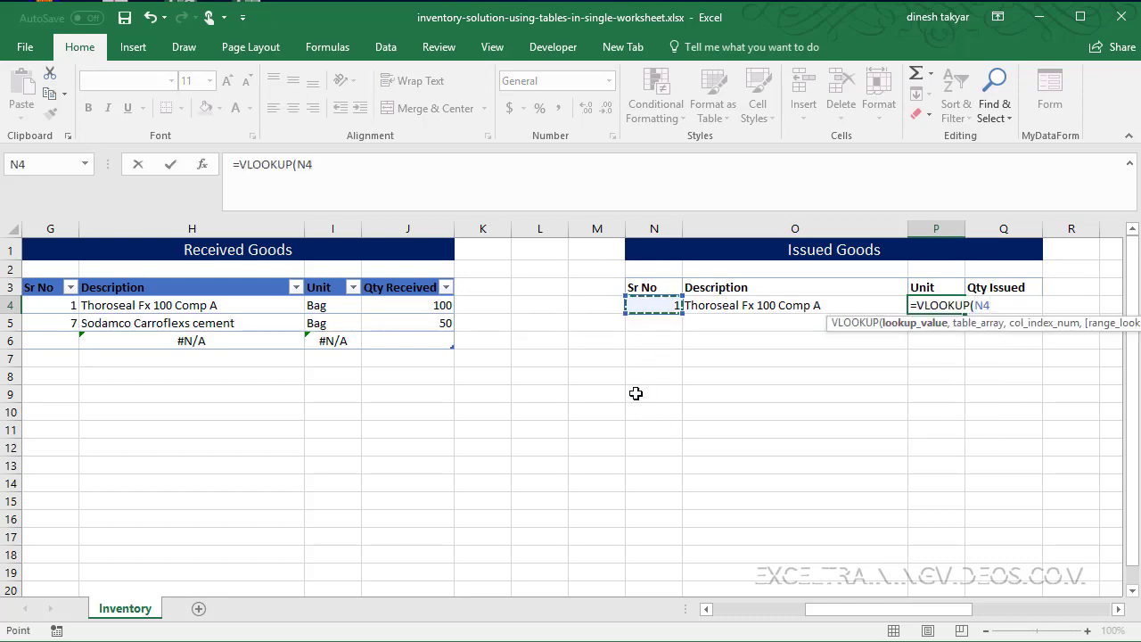
{"action": "type", "text": ",tab"}
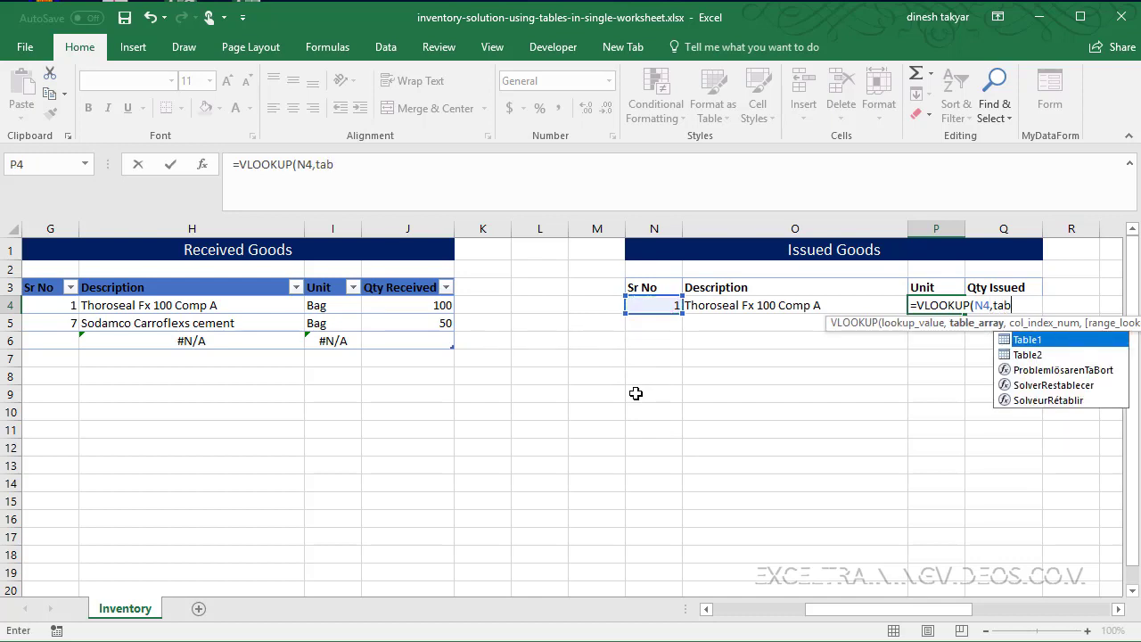
{"action": "key", "text": "Tab"}
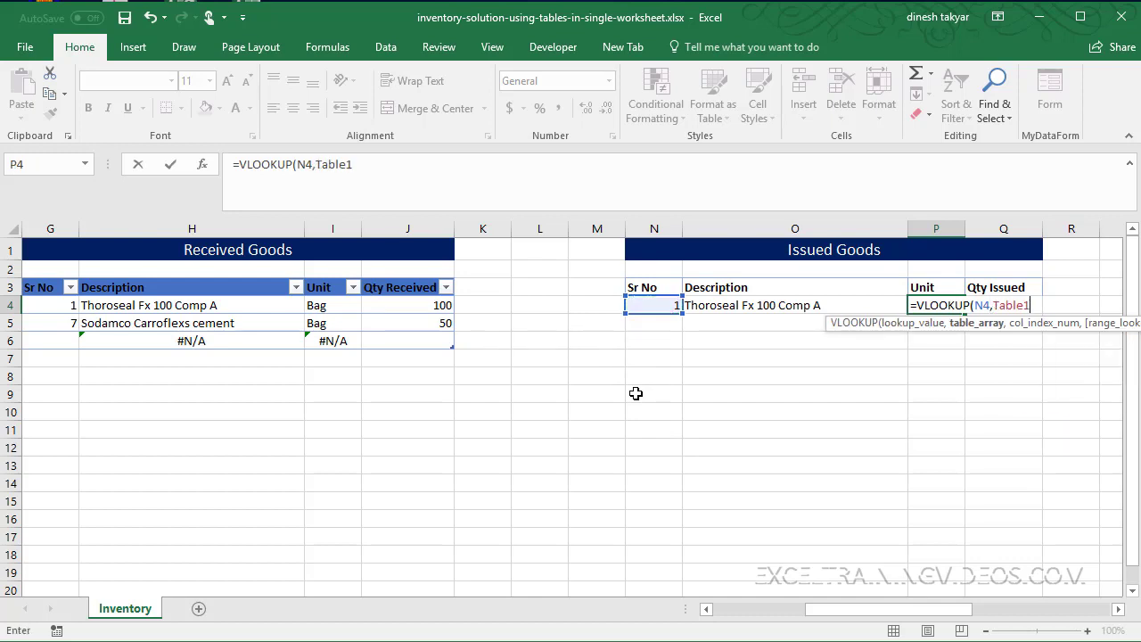
{"action": "type", "text": ","}
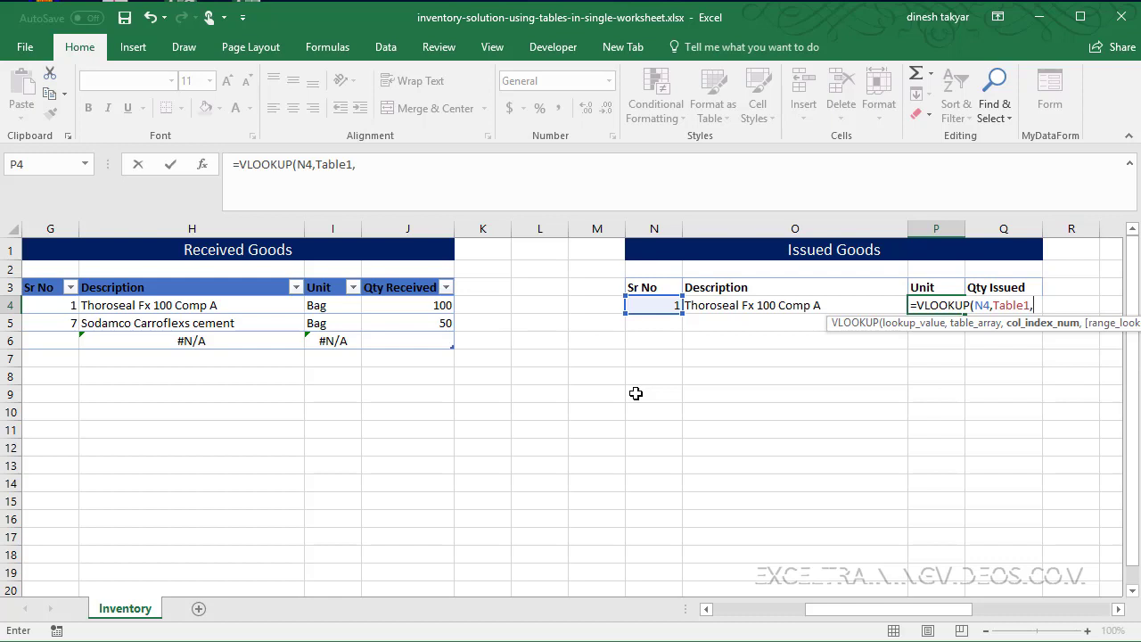
{"action": "type", "text": "3,"}
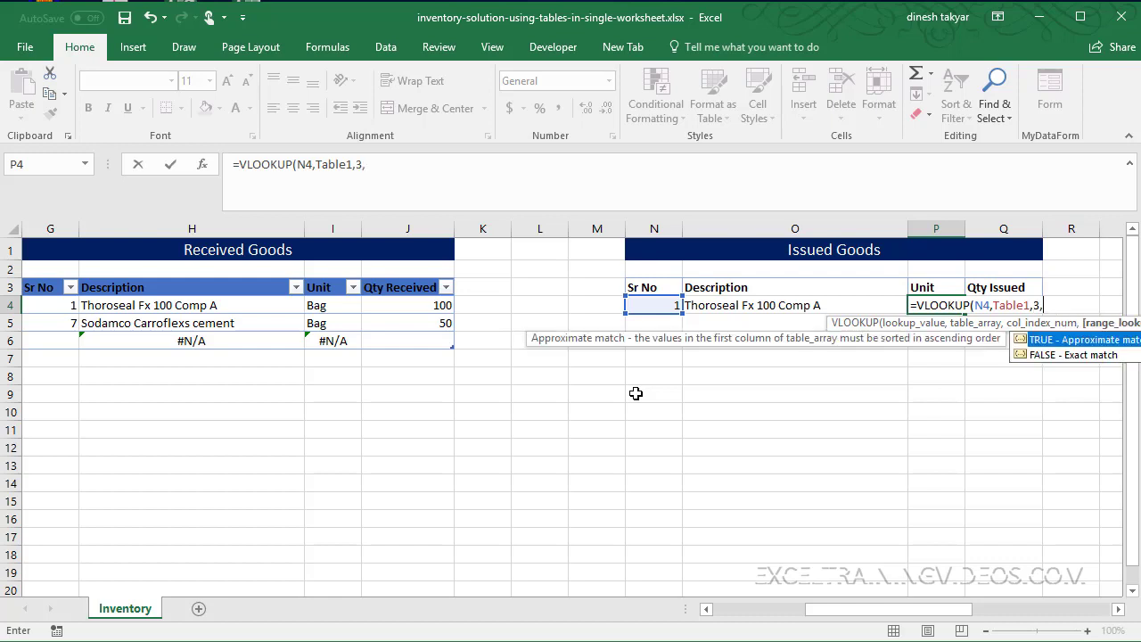
{"action": "key", "text": "Down"}
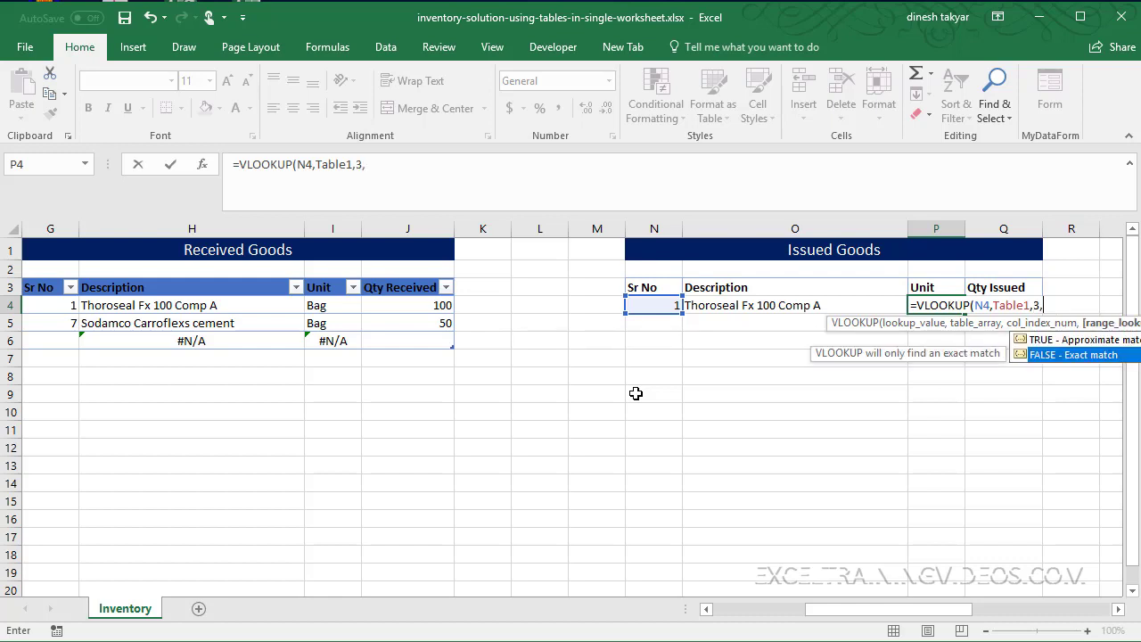
{"action": "key", "text": "Tab"}
{"action": "type", "text": ")"}
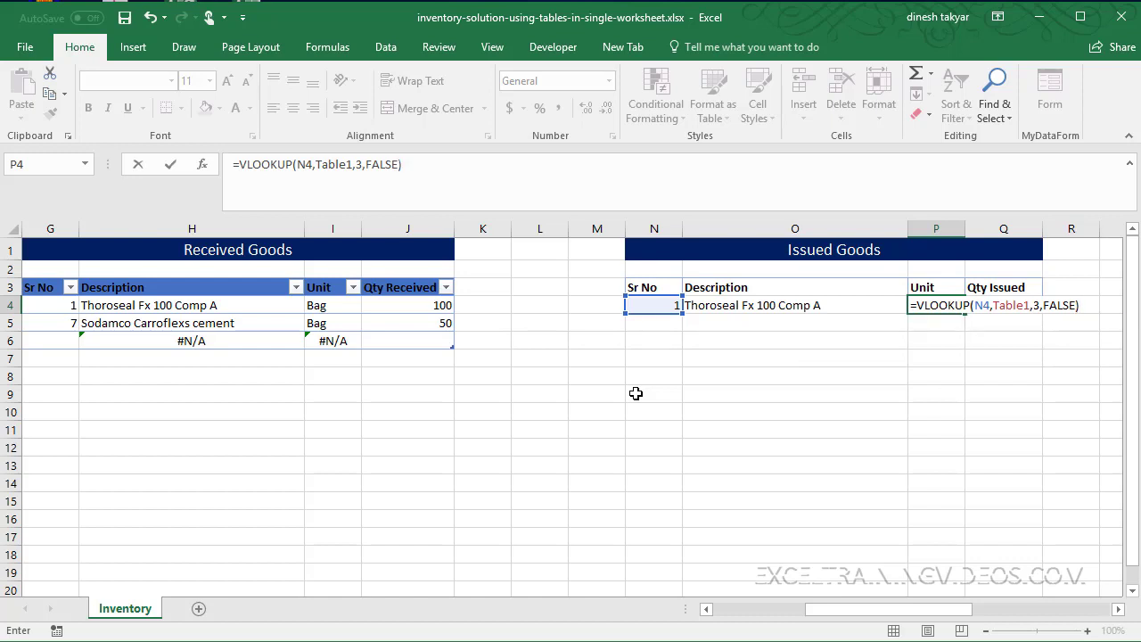
{"action": "key", "text": "Return"}
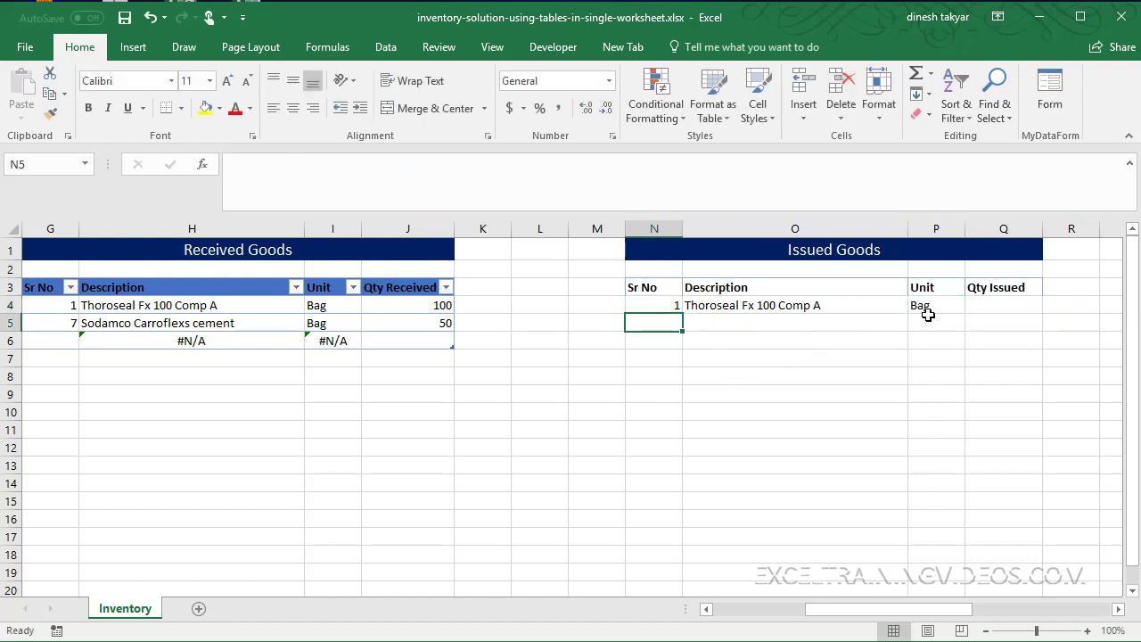
Enter 50 as the Qty Issued of the first Issued Goods item in cell Q4.
{"action": "left_click", "coordinate": [981, 305]}
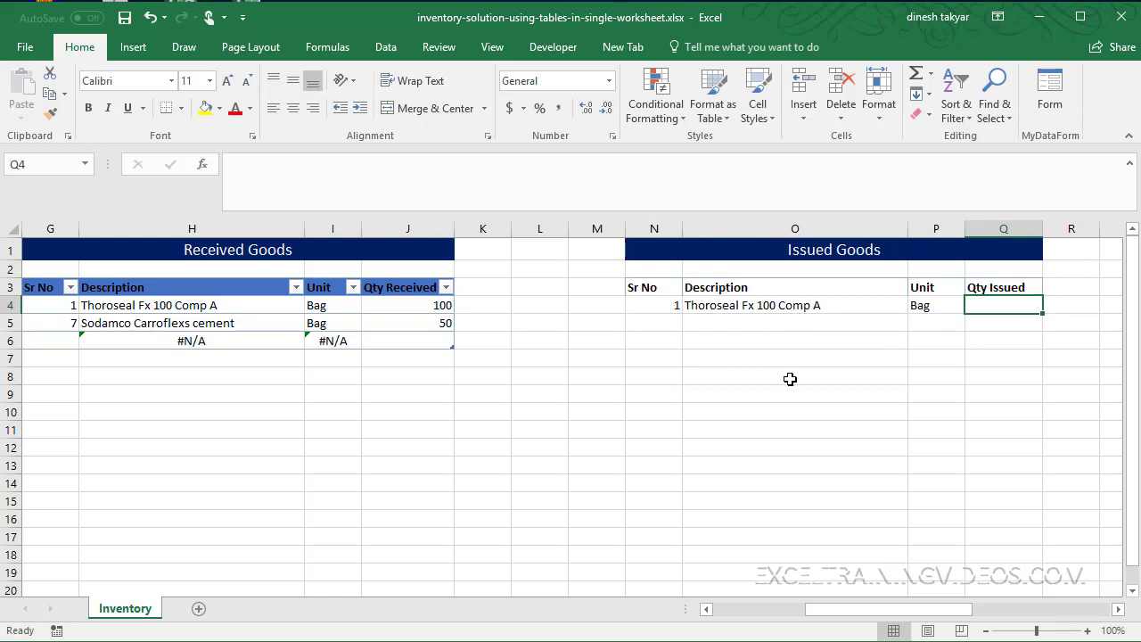
{"action": "type", "text": "50"}
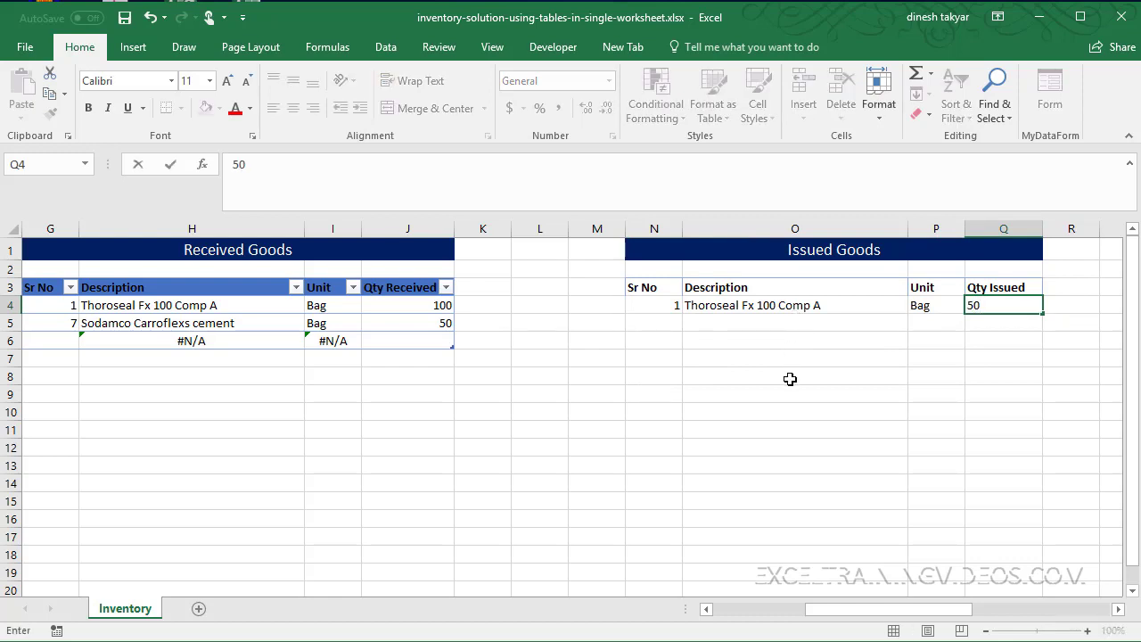
{"action": "key", "text": "Tab"}
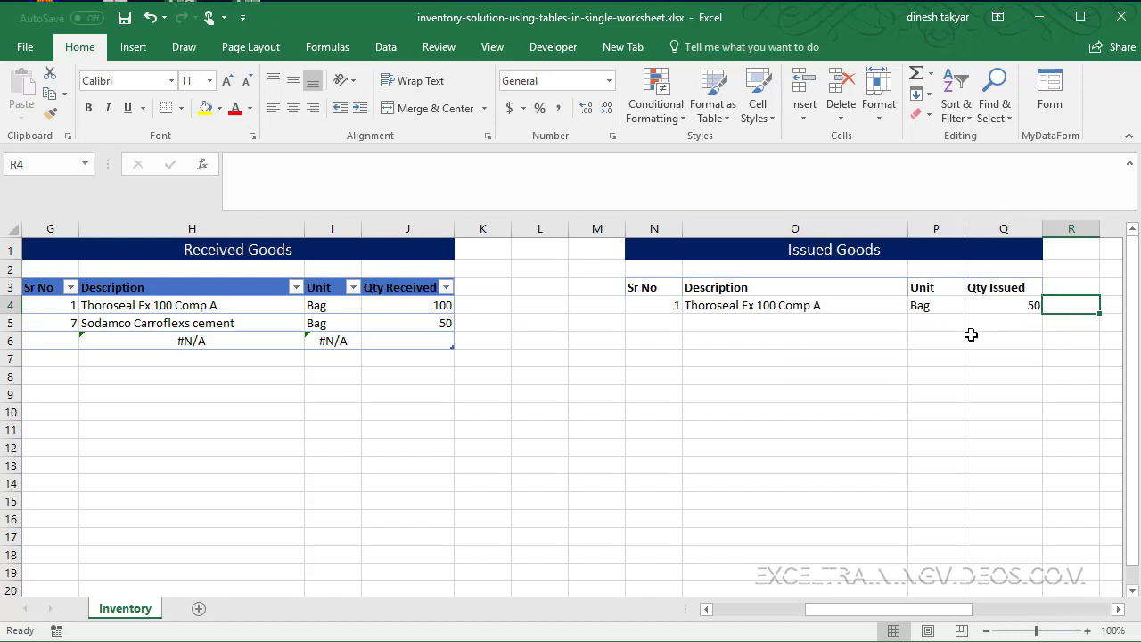
Convert the Issued Goods range N3:Q4 into a table with headers and turn off its banded rows.
{"action": "left_click", "coordinate": [653, 289]}
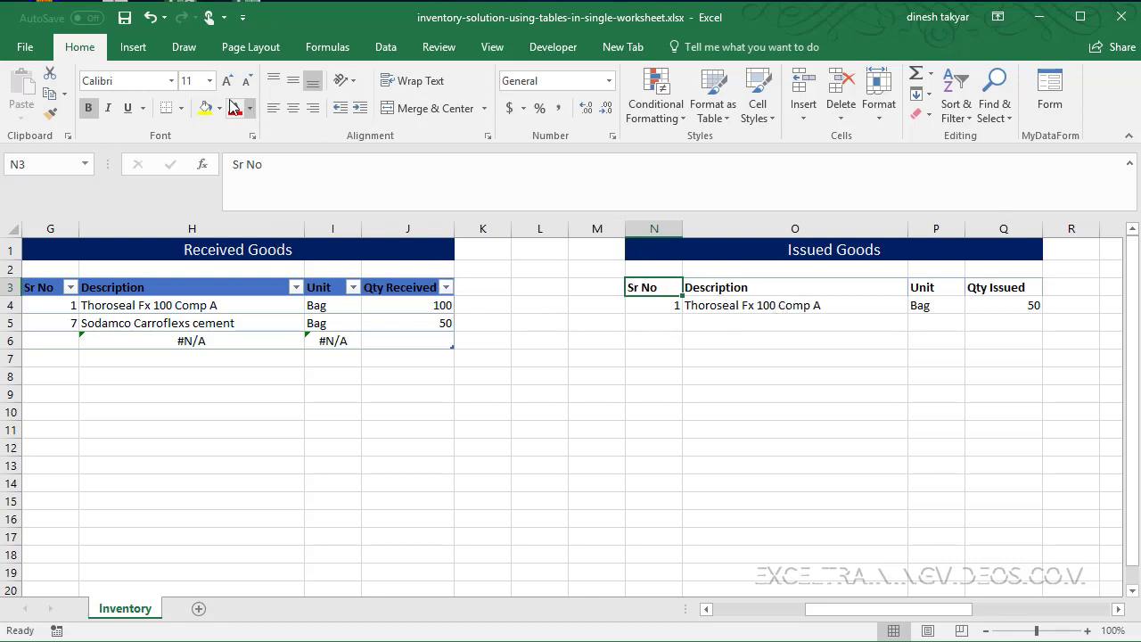
{"action": "left_click", "coordinate": [133, 47]}
{"action": "left_click", "coordinate": [154, 89]}
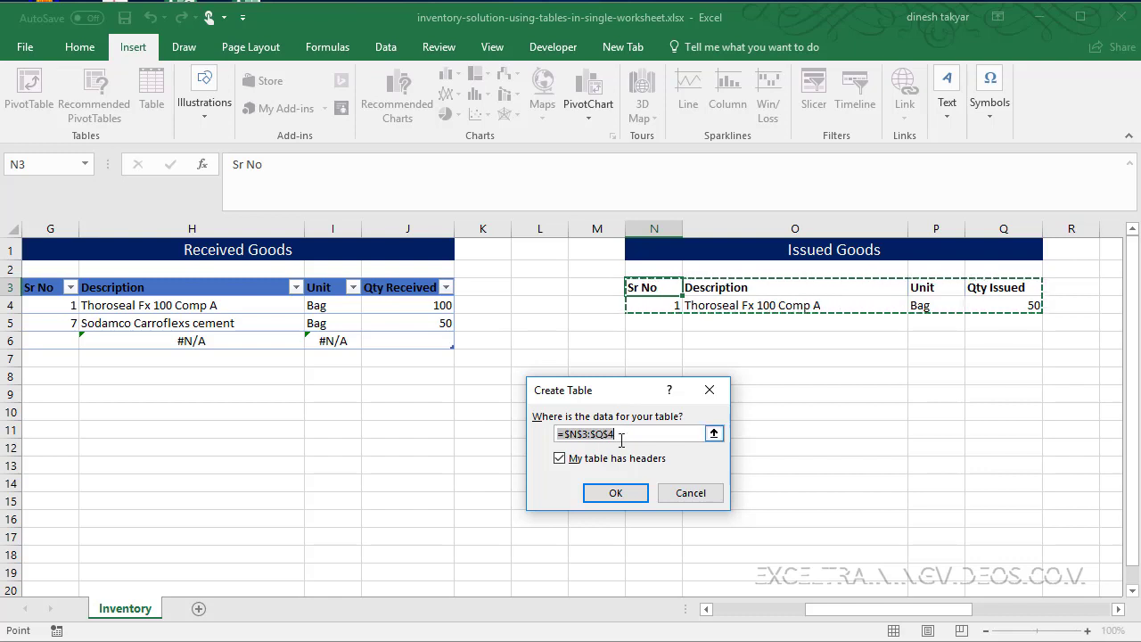
{"action": "left_click", "coordinate": [633, 495]}
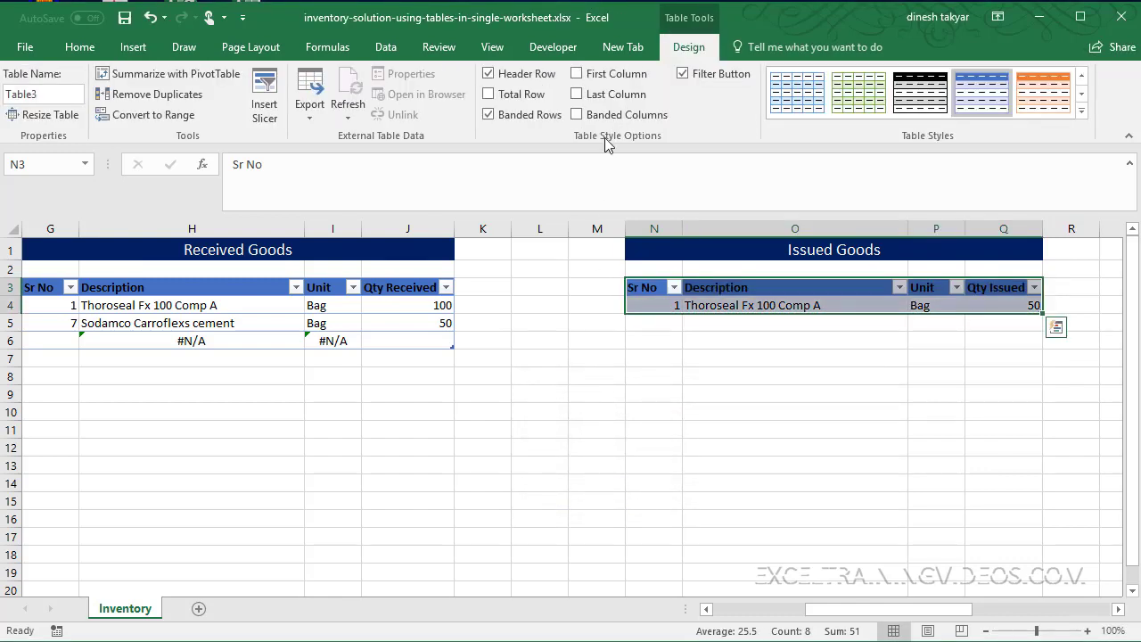
{"action": "left_click", "coordinate": [488, 114]}
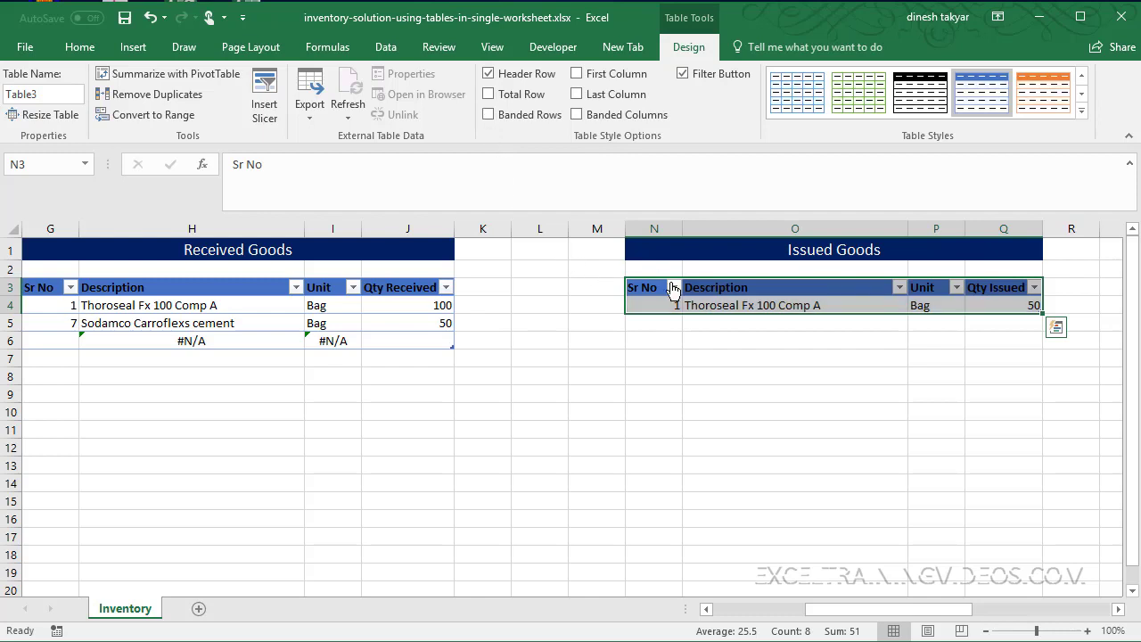
{"action": "left_click", "coordinate": [807, 357]}
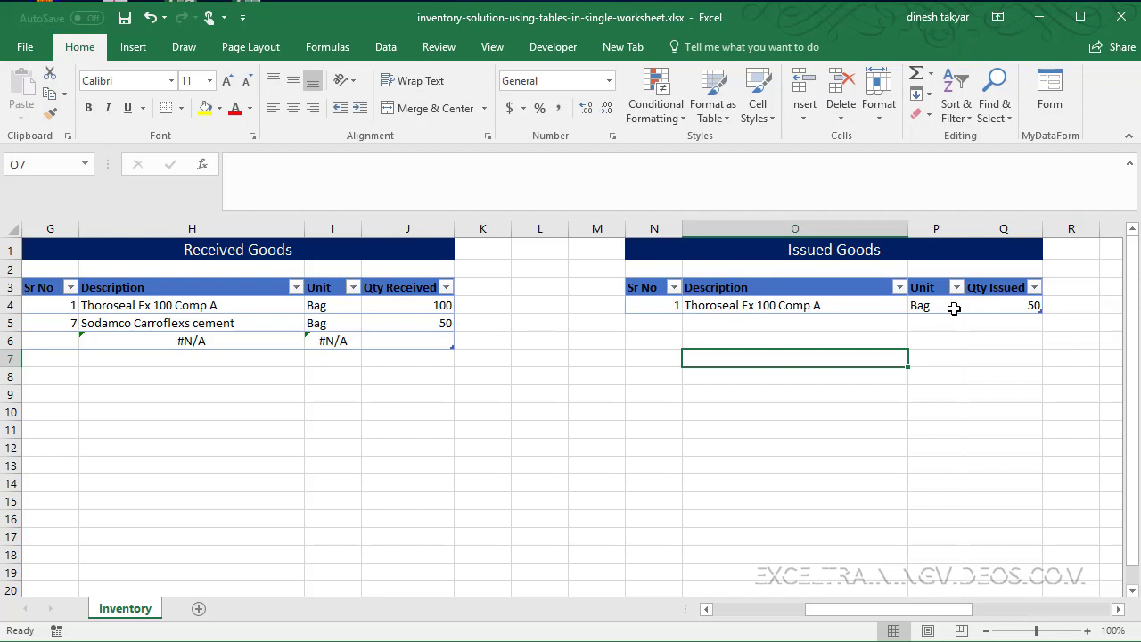
Enter 1 as the first serial number of Stock in cell T4.
{"action": "left_click", "coordinate": [1119, 609]}
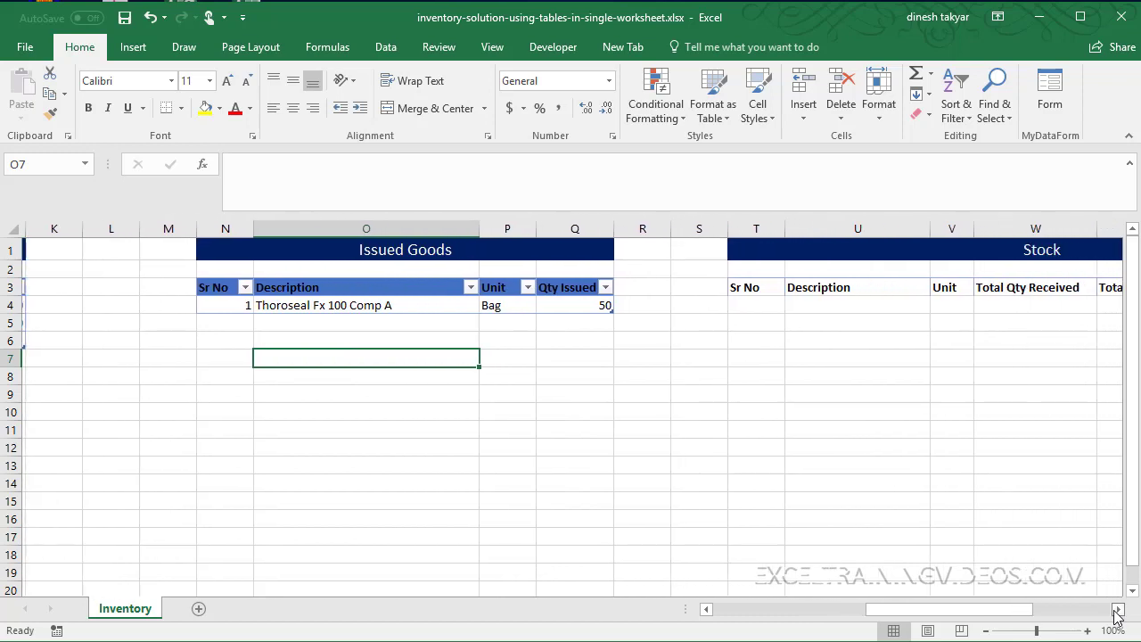
{"action": "left_click", "coordinate": [1120, 609]}
{"action": "left_click", "coordinate": [1120, 608]}
{"action": "left_click", "coordinate": [1117, 608]}
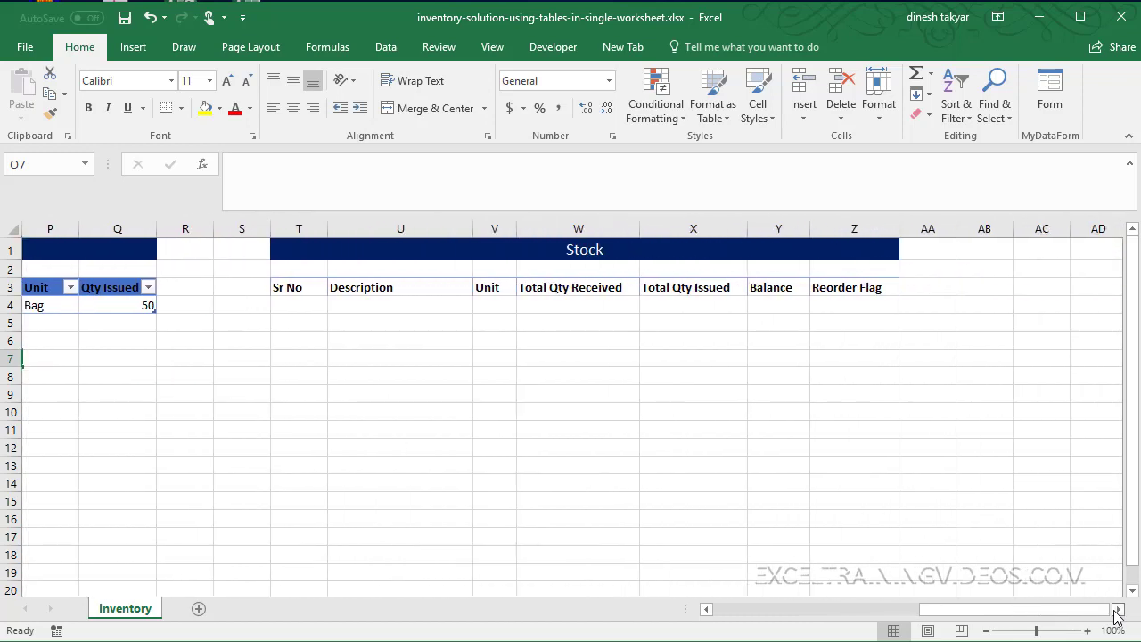
{"action": "left_click", "coordinate": [312, 309]}
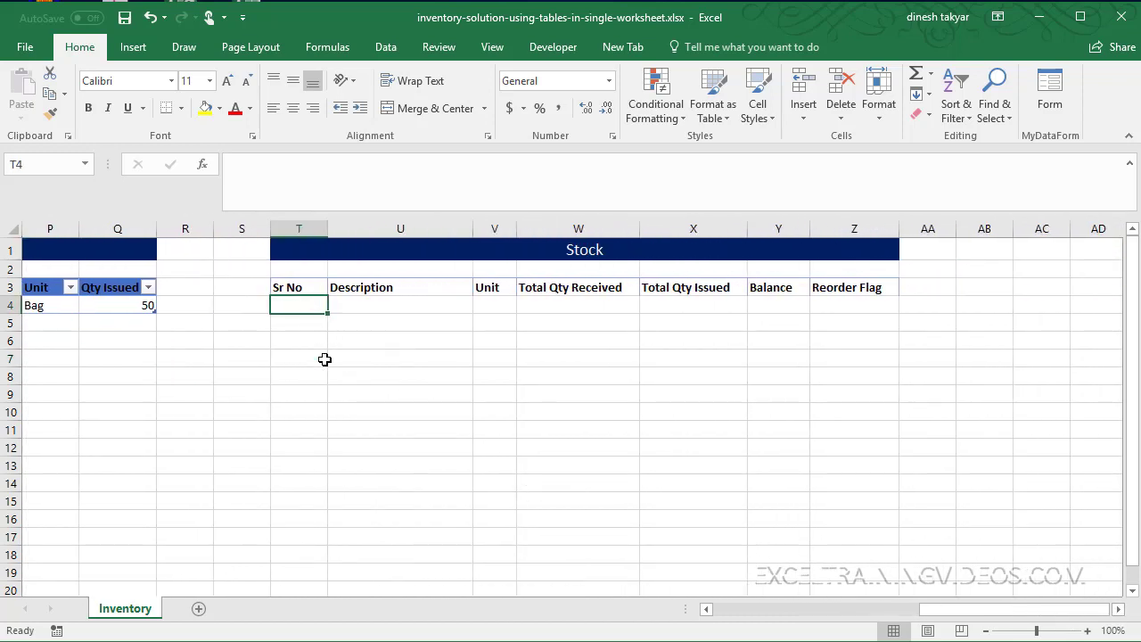
{"action": "type", "text": "1"}
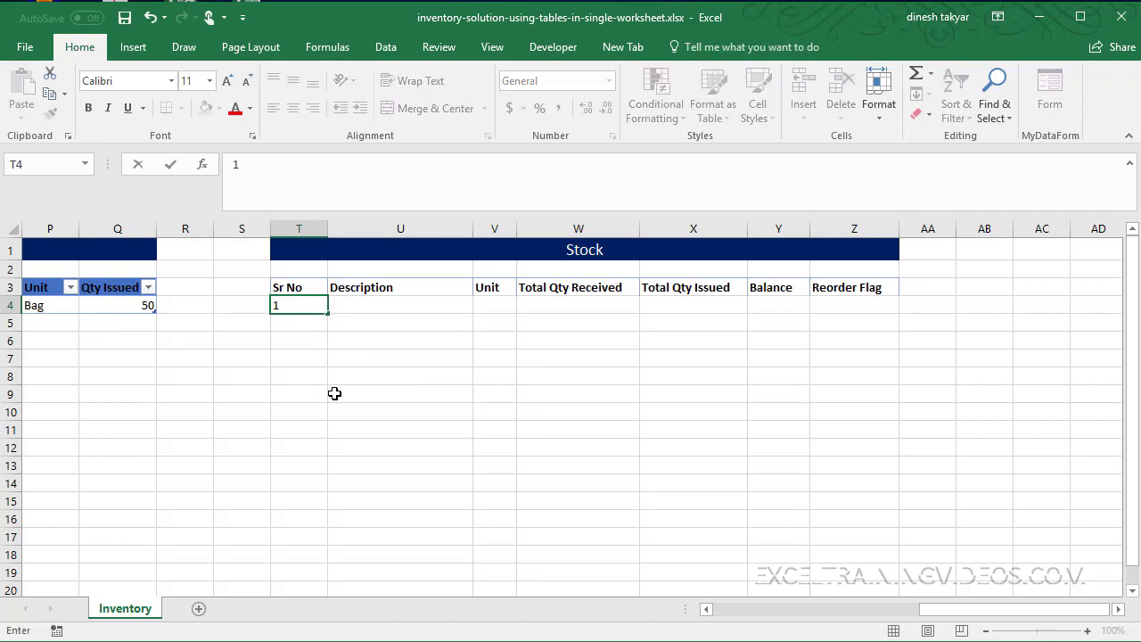
{"action": "key", "text": "Tab"}
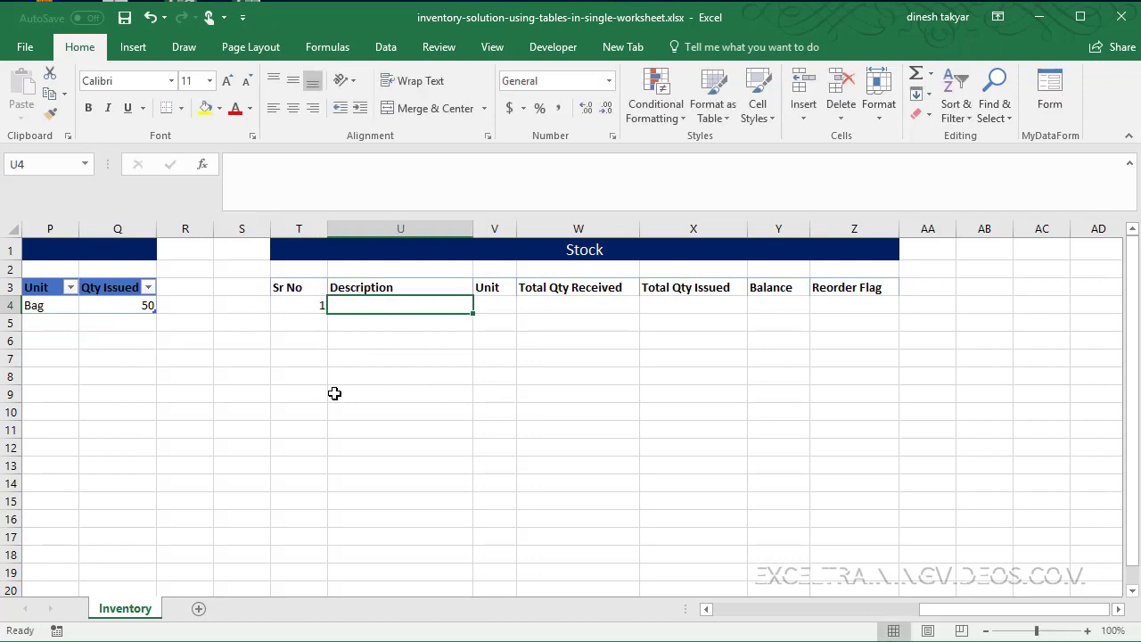
Fill Stock Description cell U4 with =VLOOKUP(T4,Table1,2,FALSE).
{"action": "type", "text": "=vl"}
{"action": "key", "text": "Tab"}
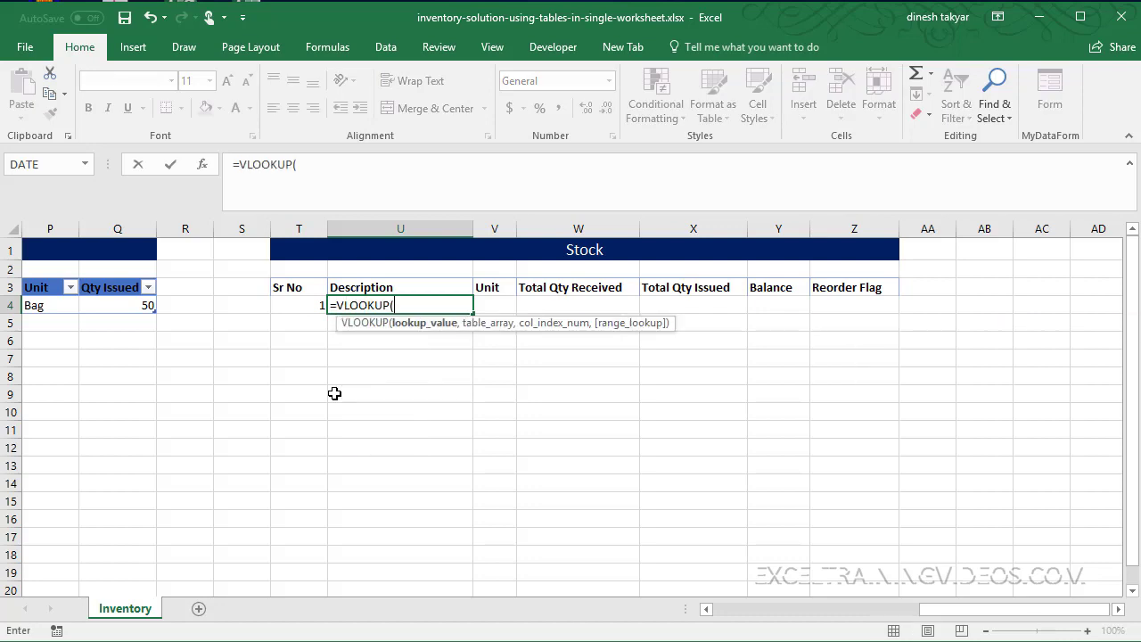
{"action": "left_click", "coordinate": [299, 304]}
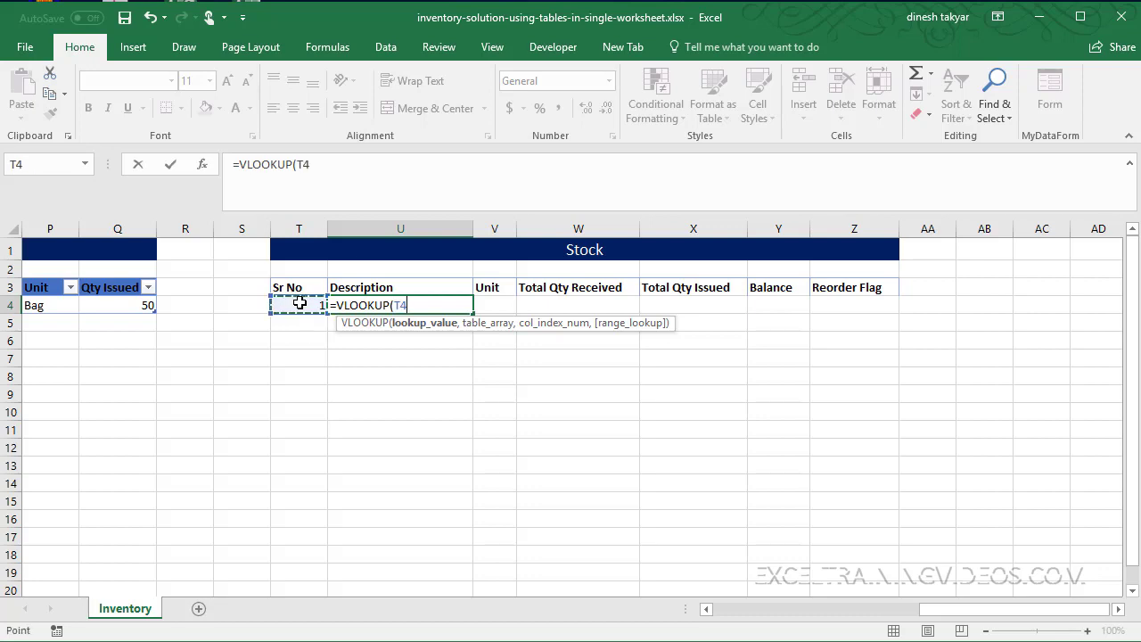
{"action": "type", "text": ",ta"}
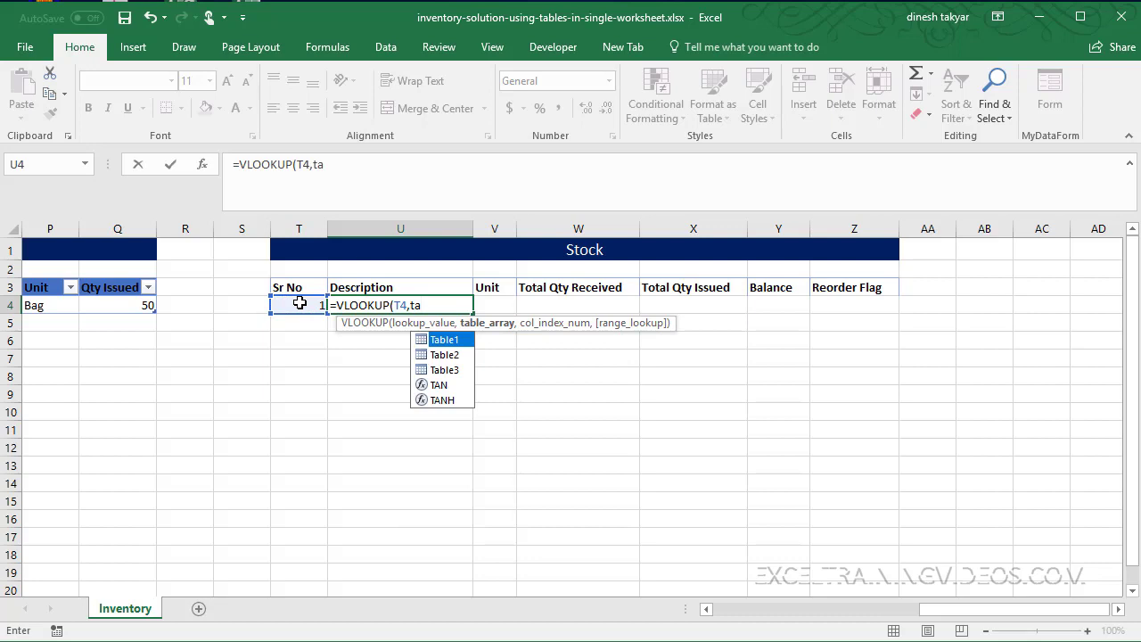
{"action": "key", "text": "Tab"}
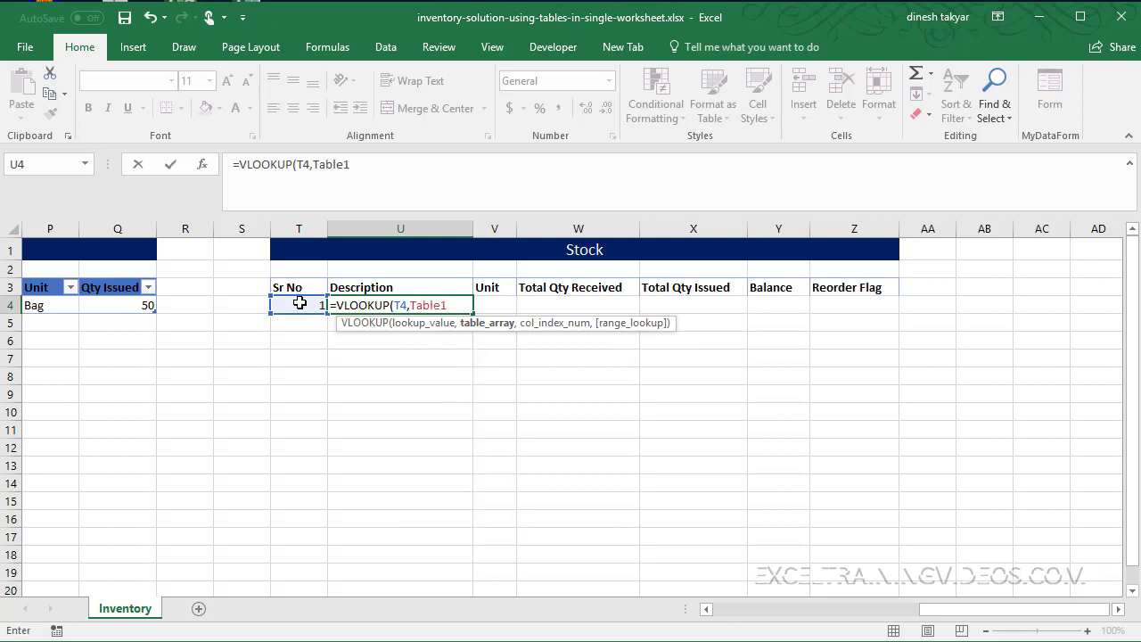
{"action": "type", "text": ",2,"}
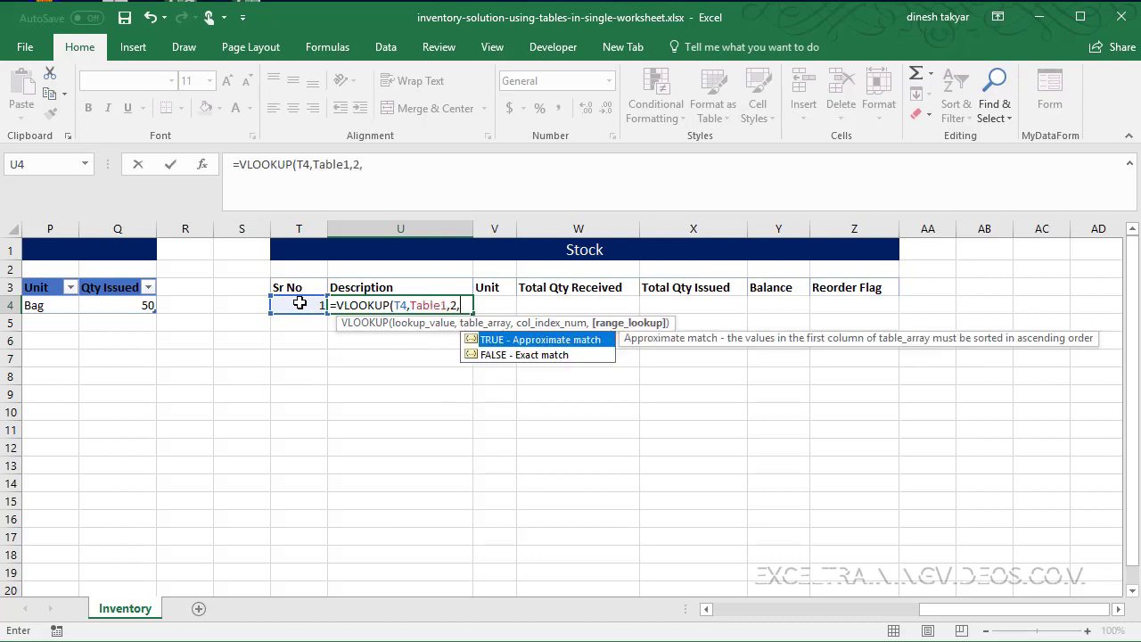
{"action": "key", "text": "Down"}
{"action": "key", "text": "Tab"}
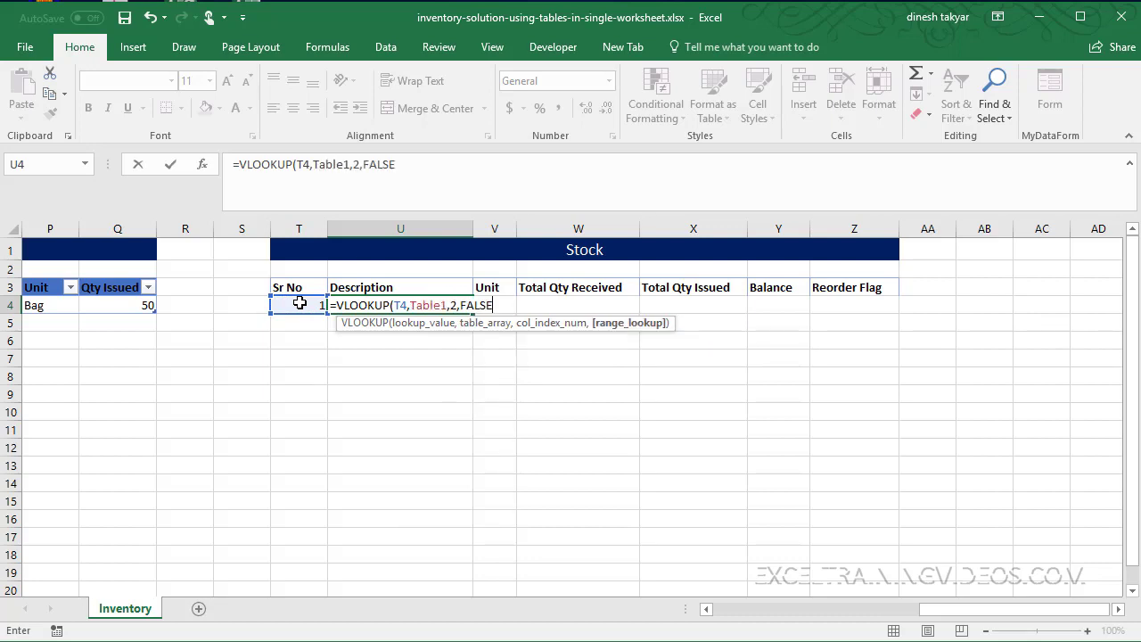
{"action": "type", "text": ")"}
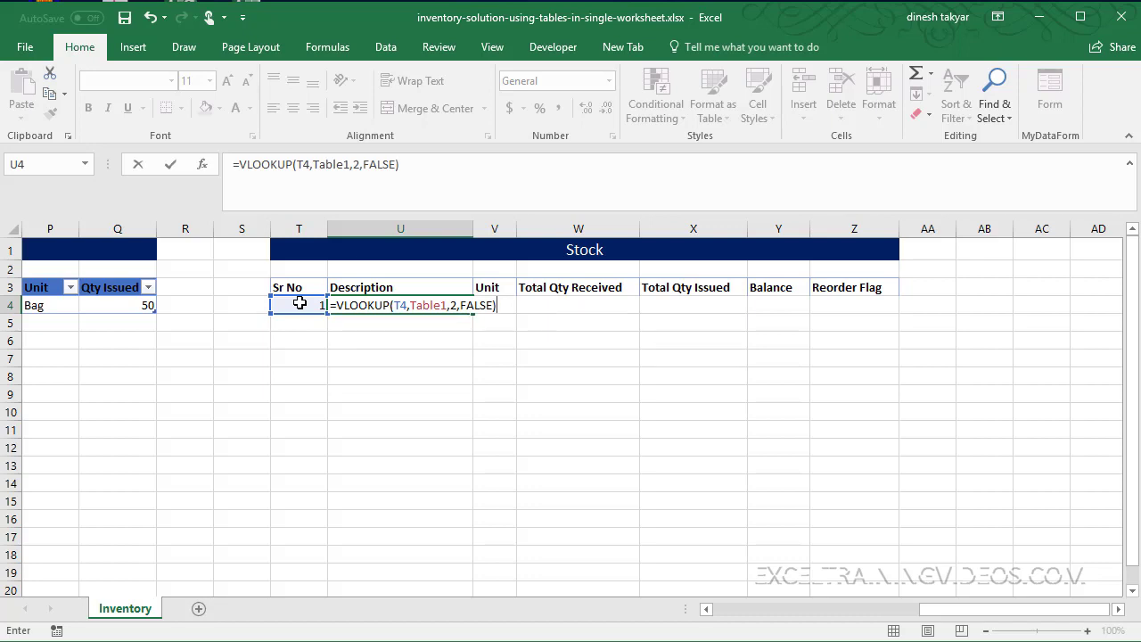
{"action": "key", "text": "Return"}
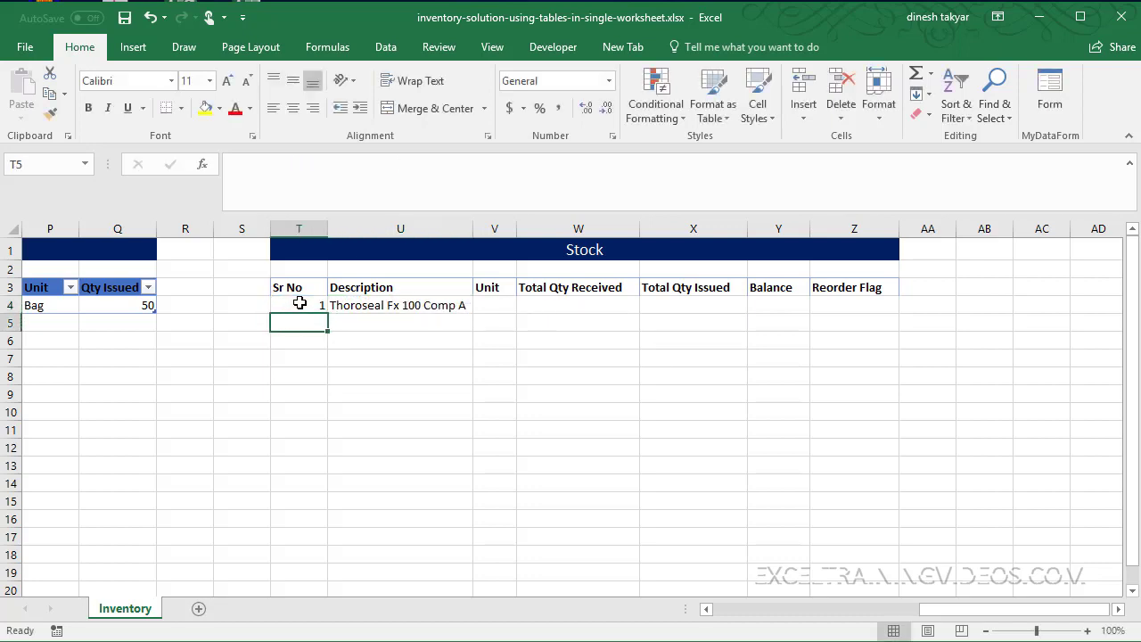
Fill Stock Unit cell V4 with =VLOOKUP(T4,Table1,3,FALSE).
{"action": "left_click", "coordinate": [487, 306]}
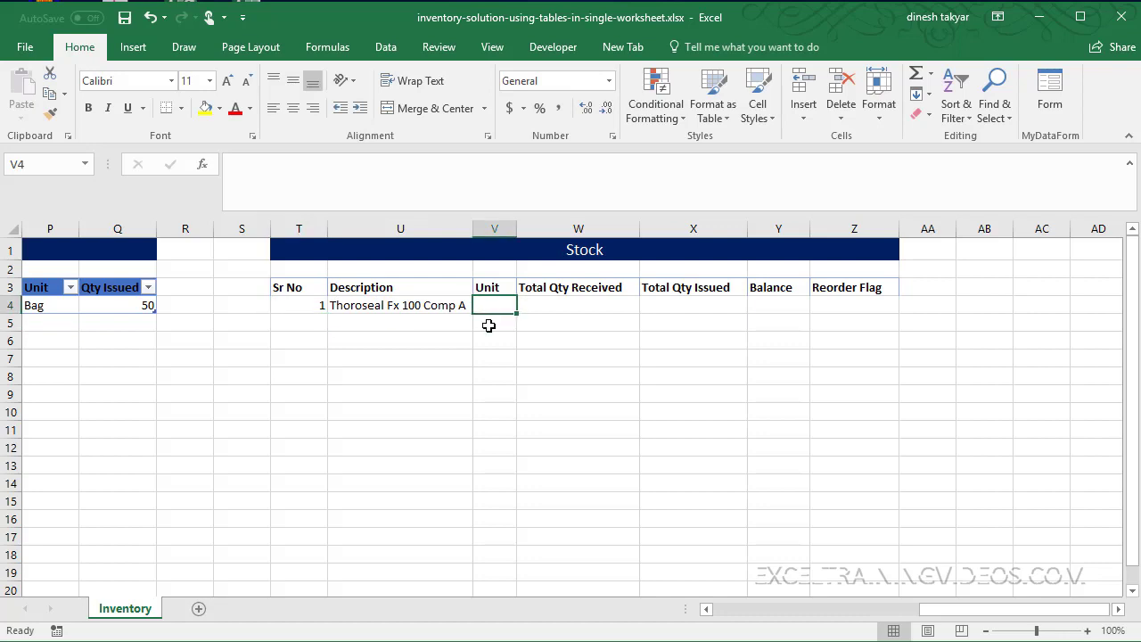
{"action": "type", "text": "=vloo"}
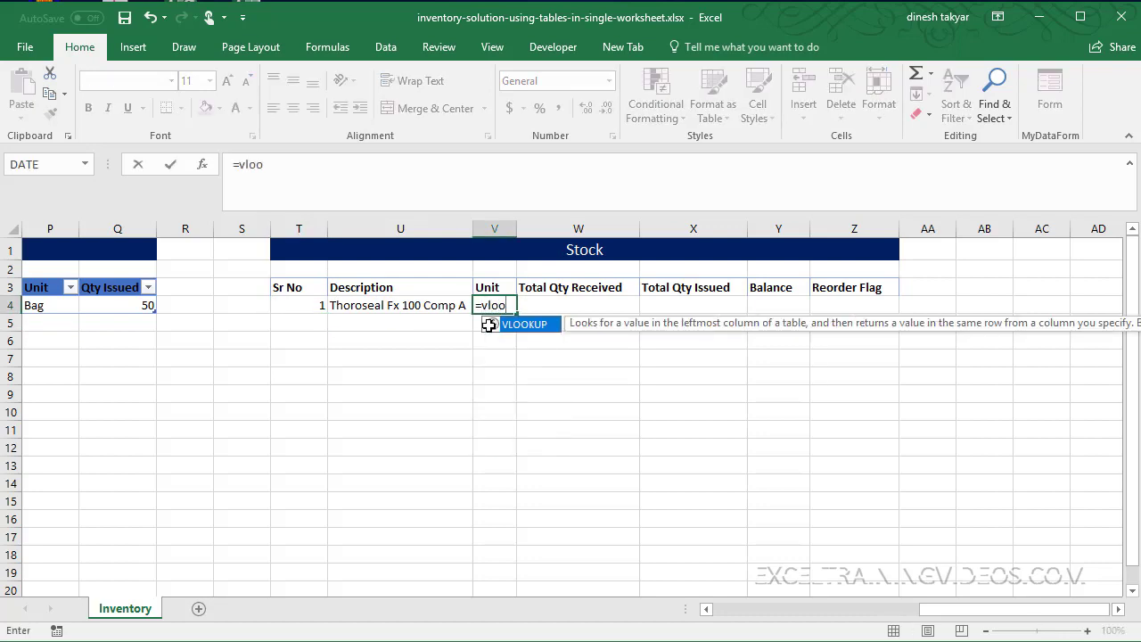
{"action": "key", "text": "Tab"}
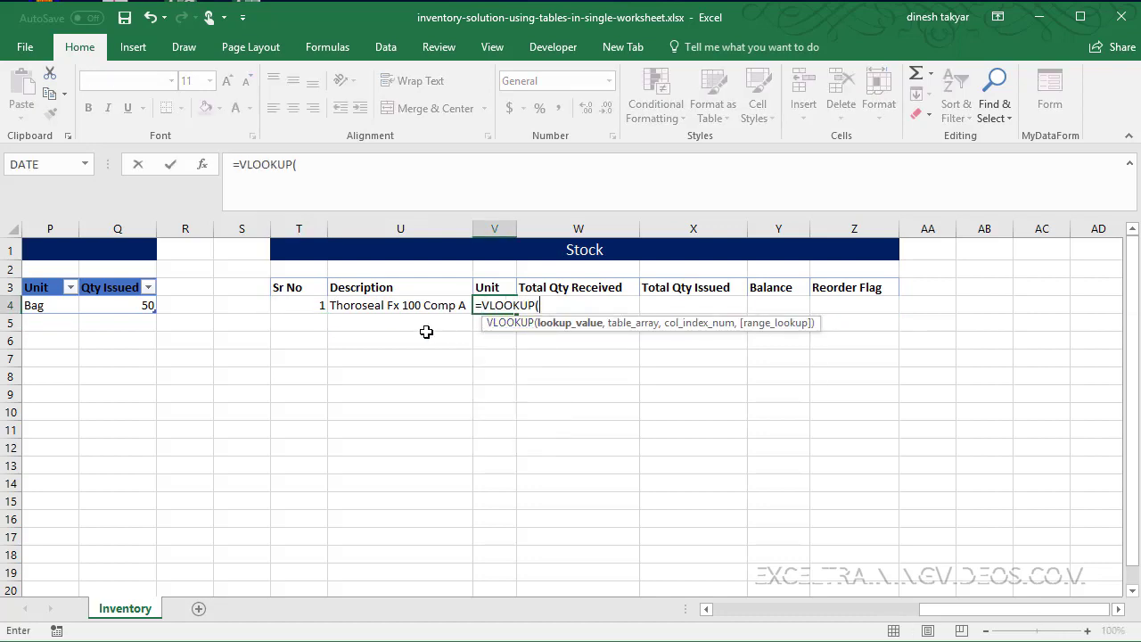
{"action": "left_click", "coordinate": [306, 304]}
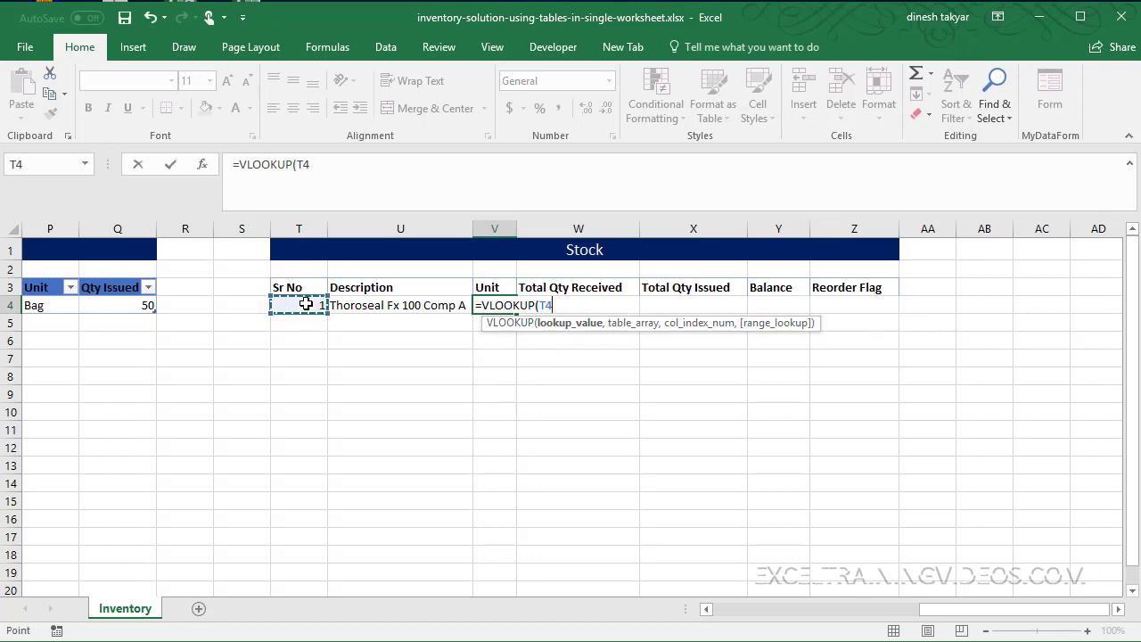
{"action": "type", "text": ",Table1"}
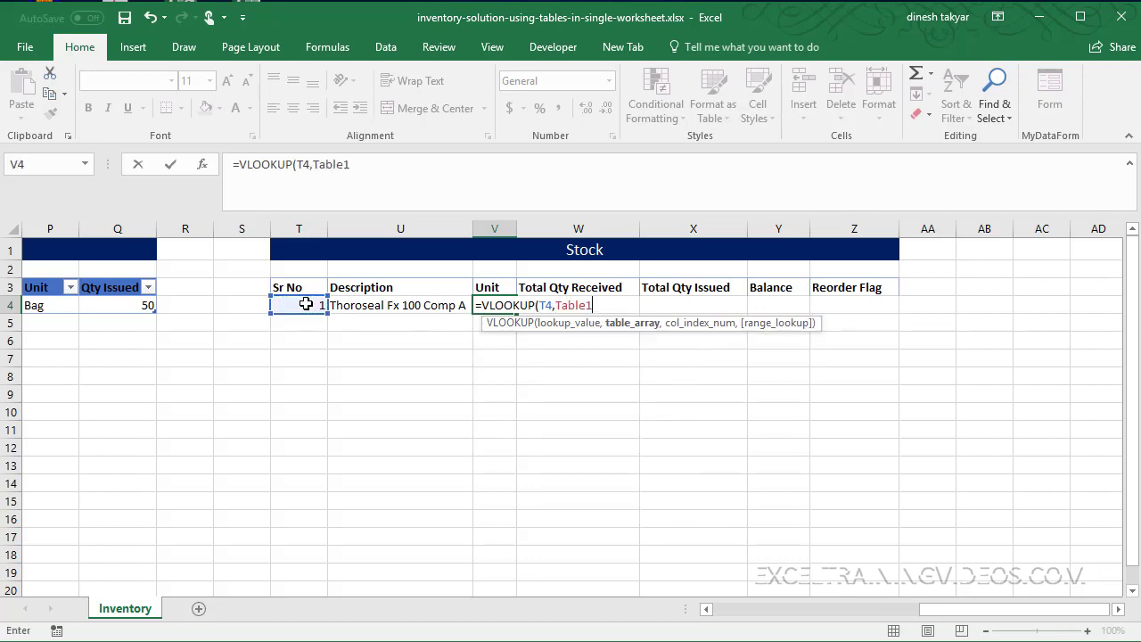
{"action": "type", "text": ",3"}
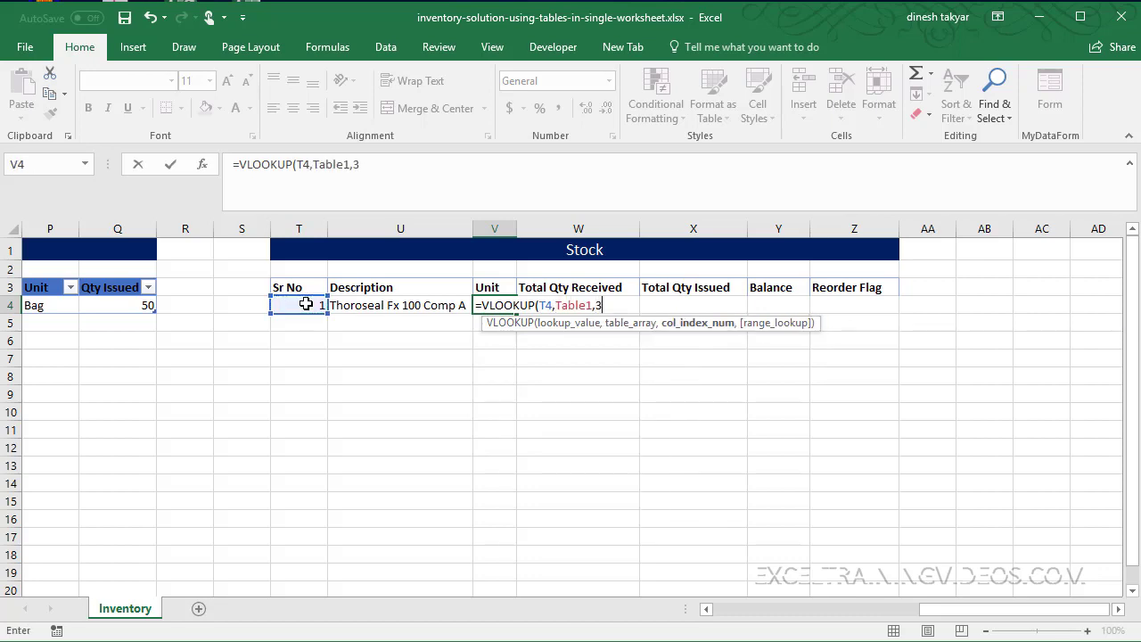
{"action": "type", "text": ","}
{"action": "key", "text": "Down"}
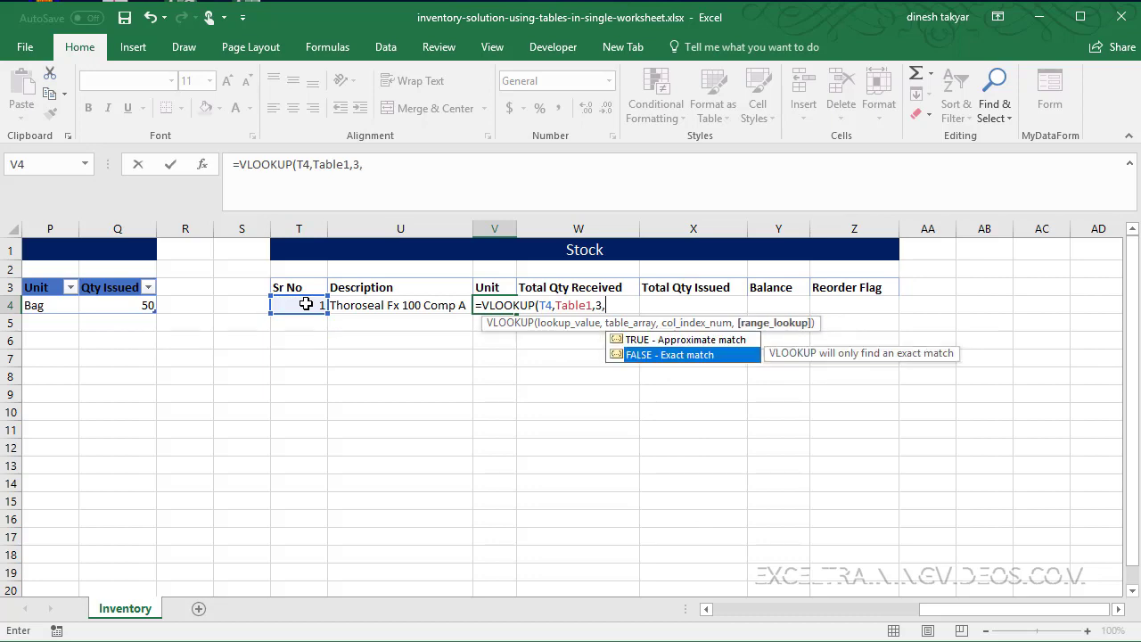
{"action": "key", "text": "Tab"}
{"action": "type", "text": ")"}
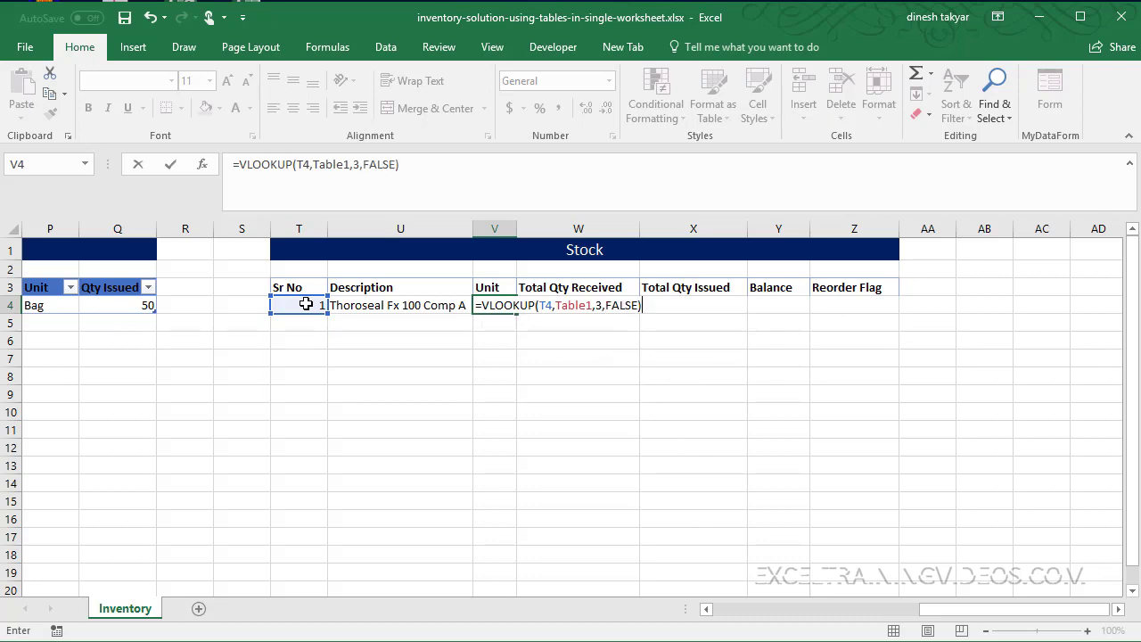
{"action": "key", "text": "Tab"}
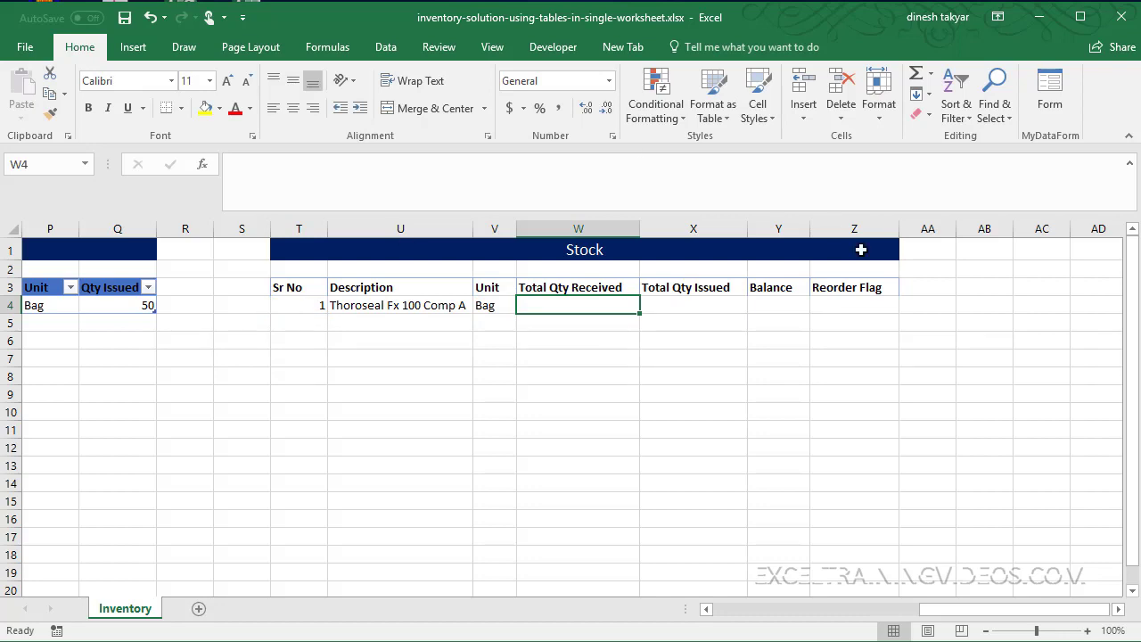
Review the Received Goods table, then start a SUMIF formula in Stock Total Qty Received cell W4 with Table2[Sr No] as the range.
{"action": "left_click_drag", "start_coordinate": [1000, 614], "coordinate": [780, 616]}
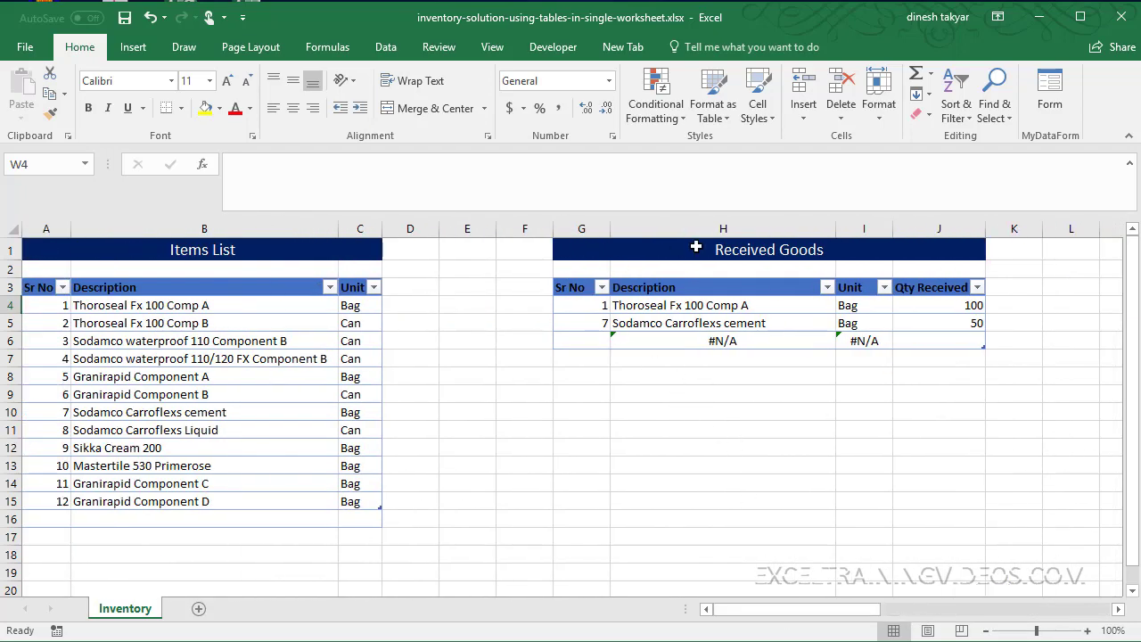
{"action": "left_click_drag", "start_coordinate": [580, 305], "coordinate": [930, 338]}
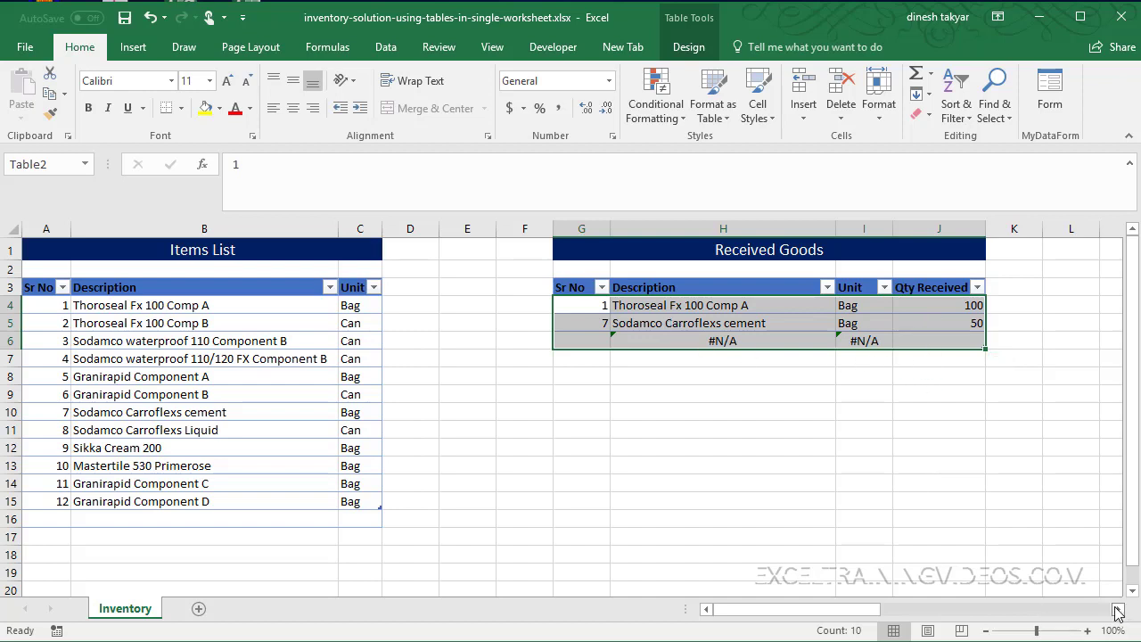
{"action": "left_click_drag", "start_coordinate": [1118, 609], "coordinate": [1118, 611]}
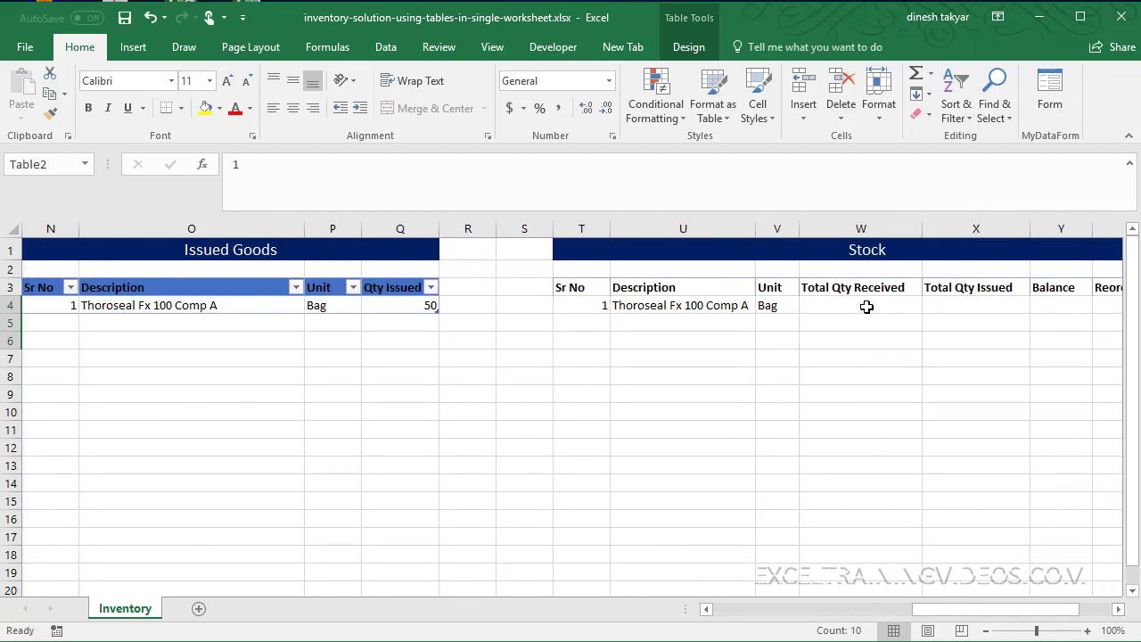
{"action": "left_click", "coordinate": [865, 305]}
{"action": "type", "text": "=su"}
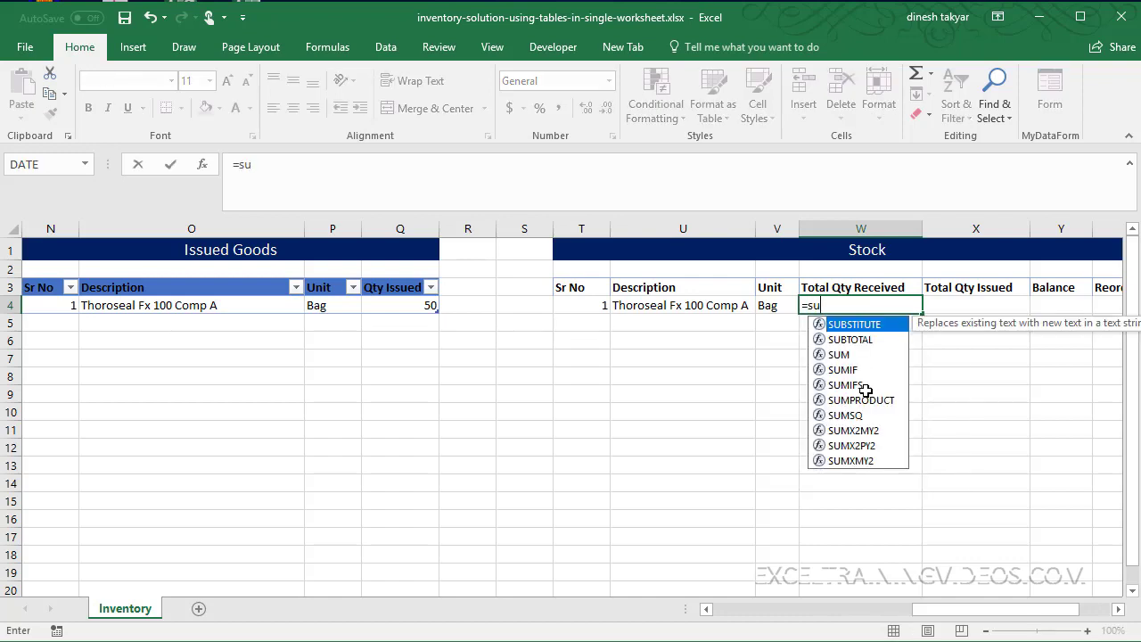
{"action": "type", "text": "mif"}
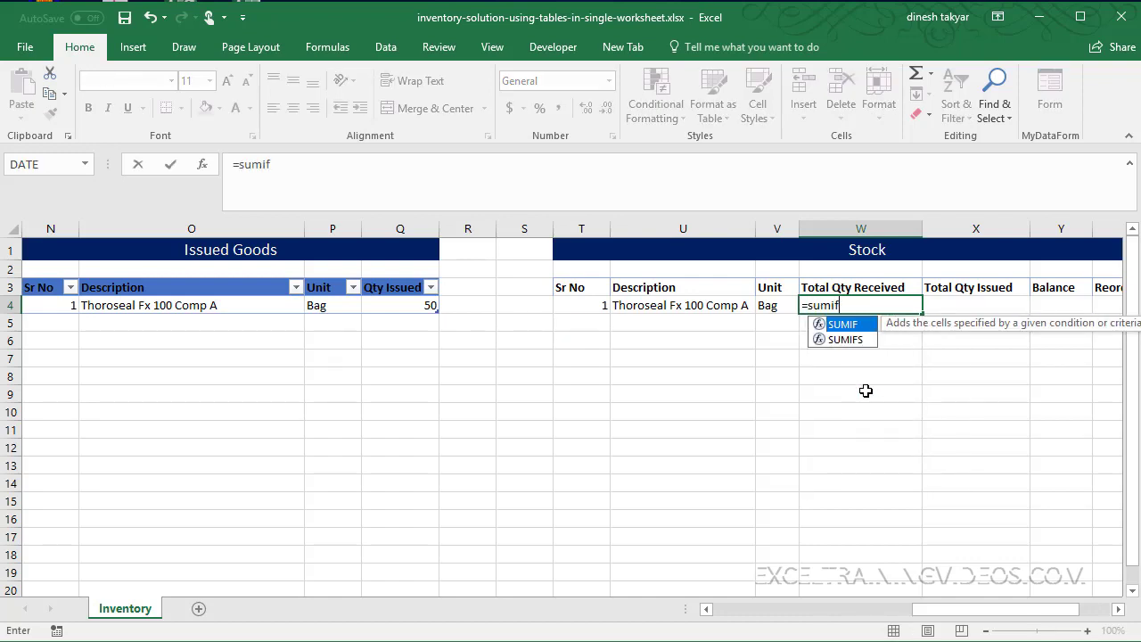
{"action": "key", "text": "Tab"}
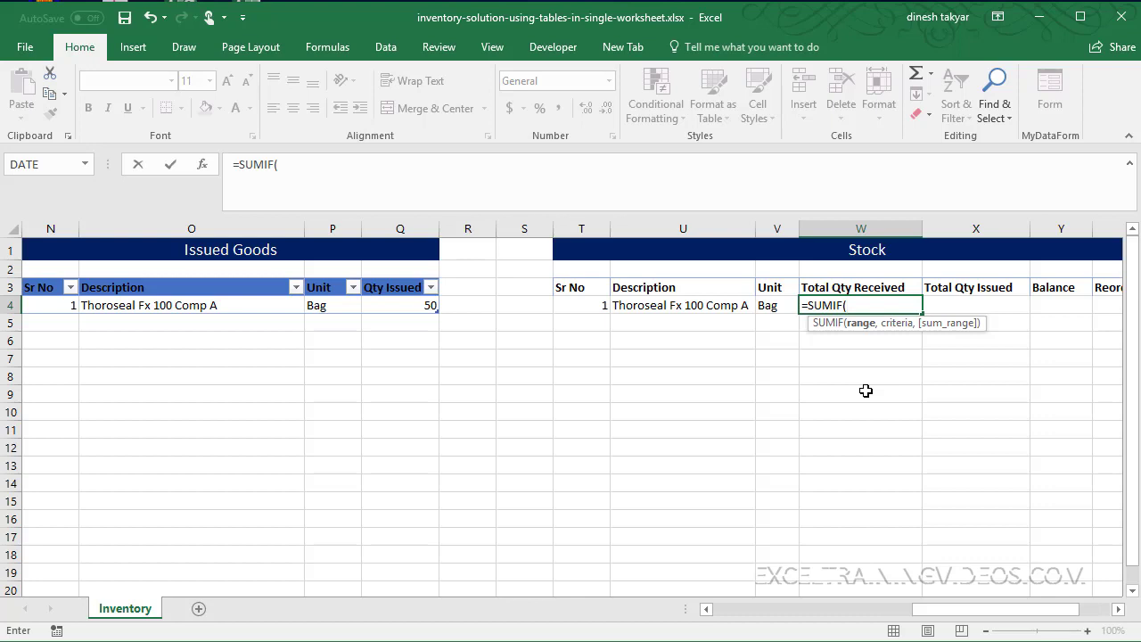
{"action": "type", "text": "ta"}
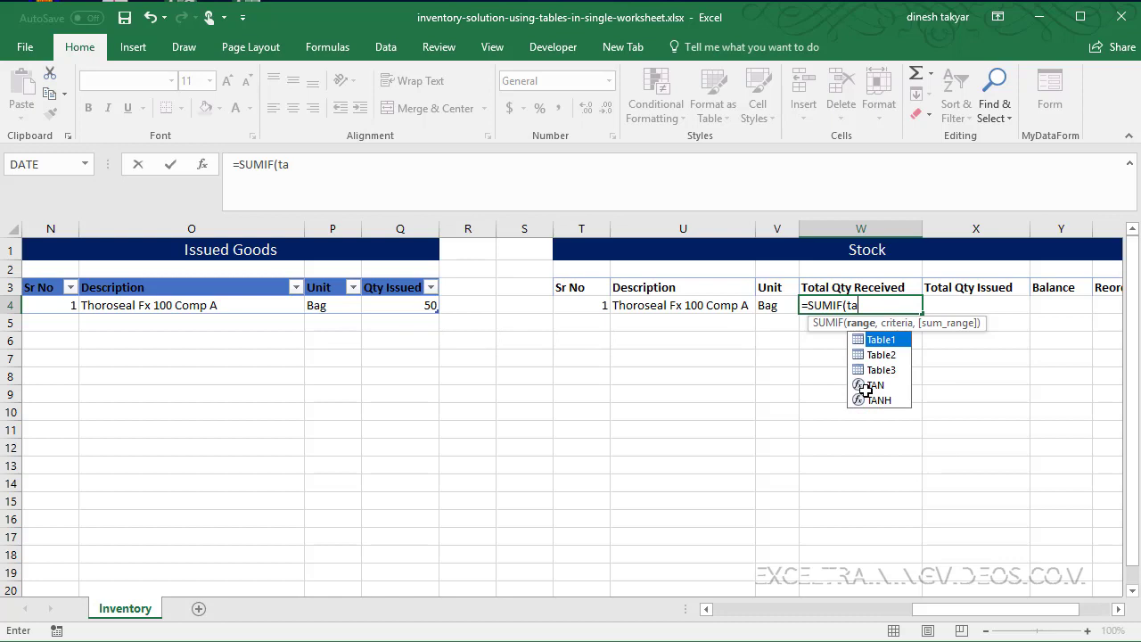
{"action": "key", "text": "Down"}
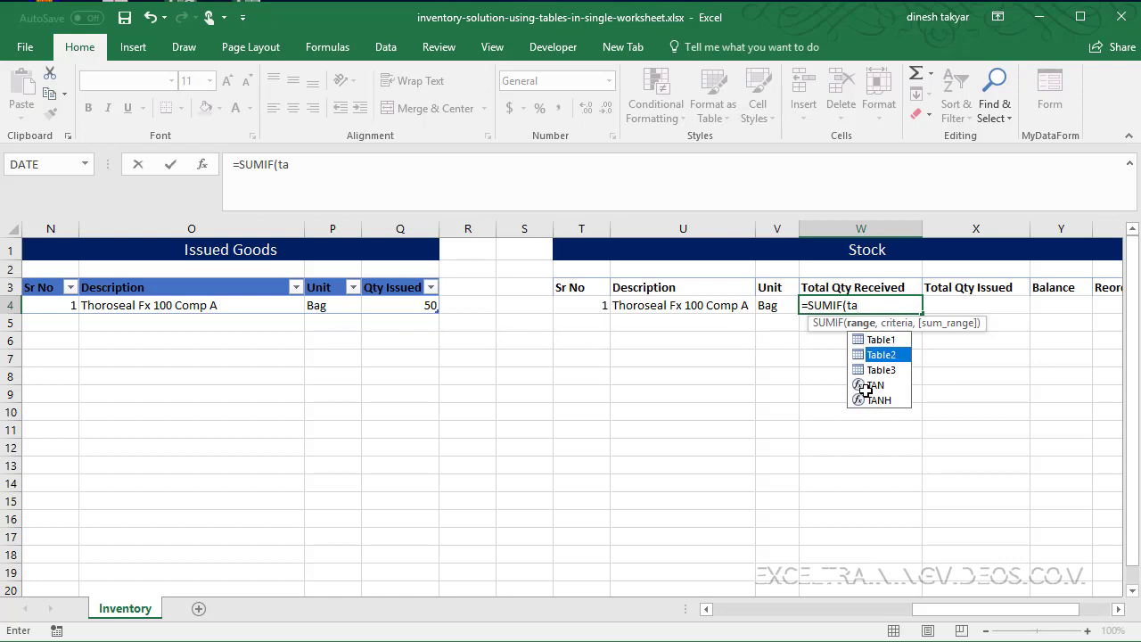
{"action": "key", "text": "Tab"}
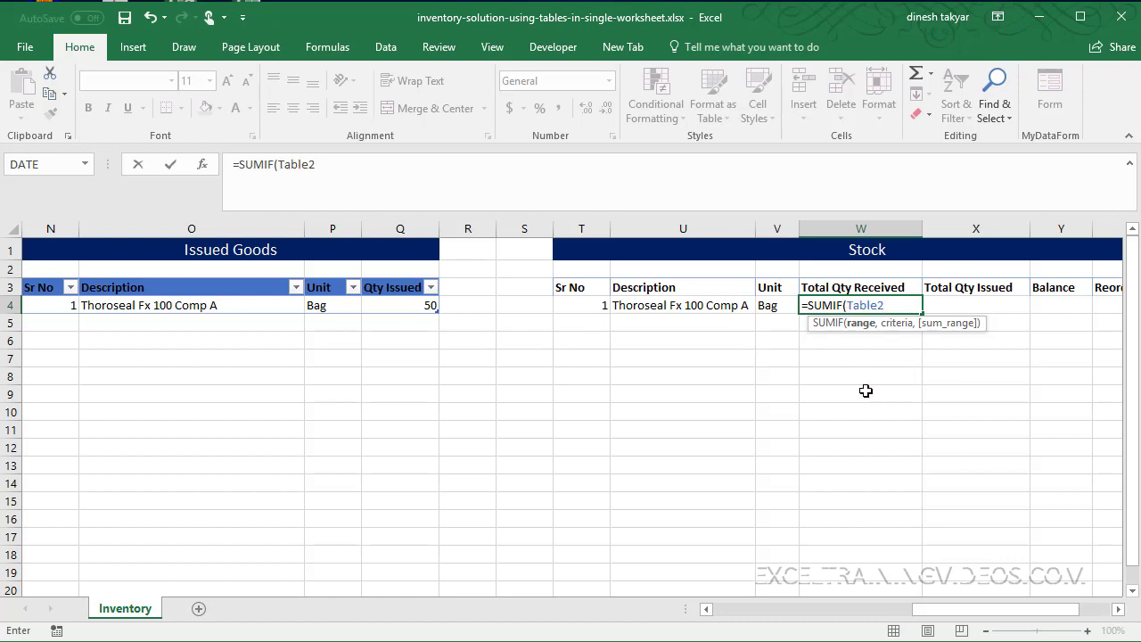
{"action": "type", "text": "[Sr No"}
{"action": "type", "text": "],"}
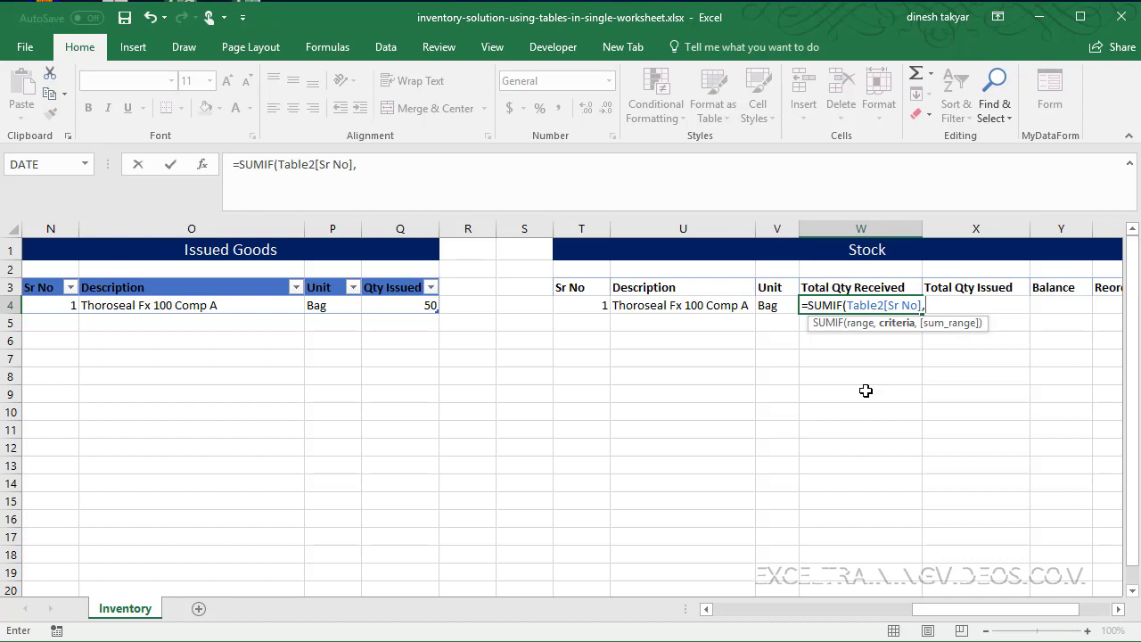
Add Table2[Sr No] as the criteria argument of the SUMIF formula in W4.
{"action": "type", "text": "ta"}
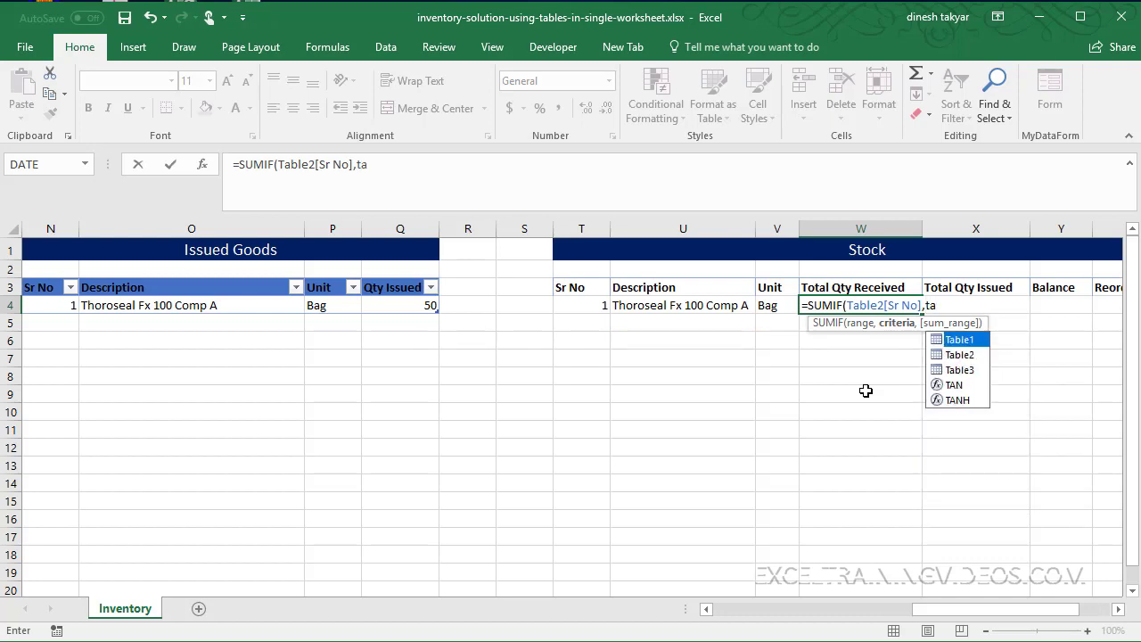
{"action": "key", "text": "Down"}
{"action": "key", "text": "Tab"}
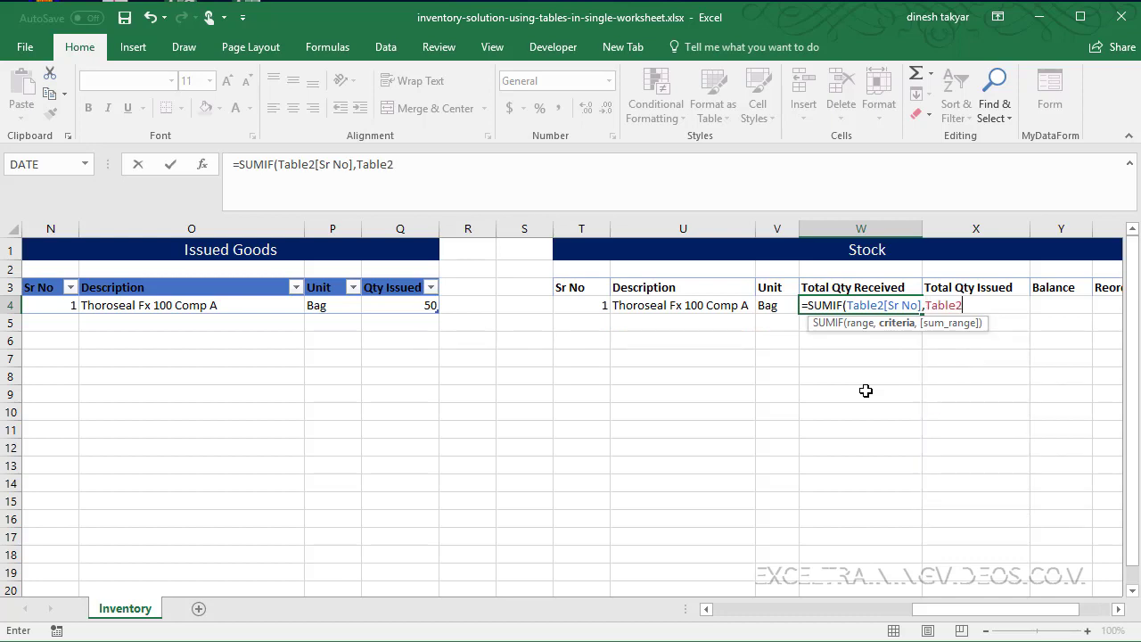
{"action": "type", "text": "["}
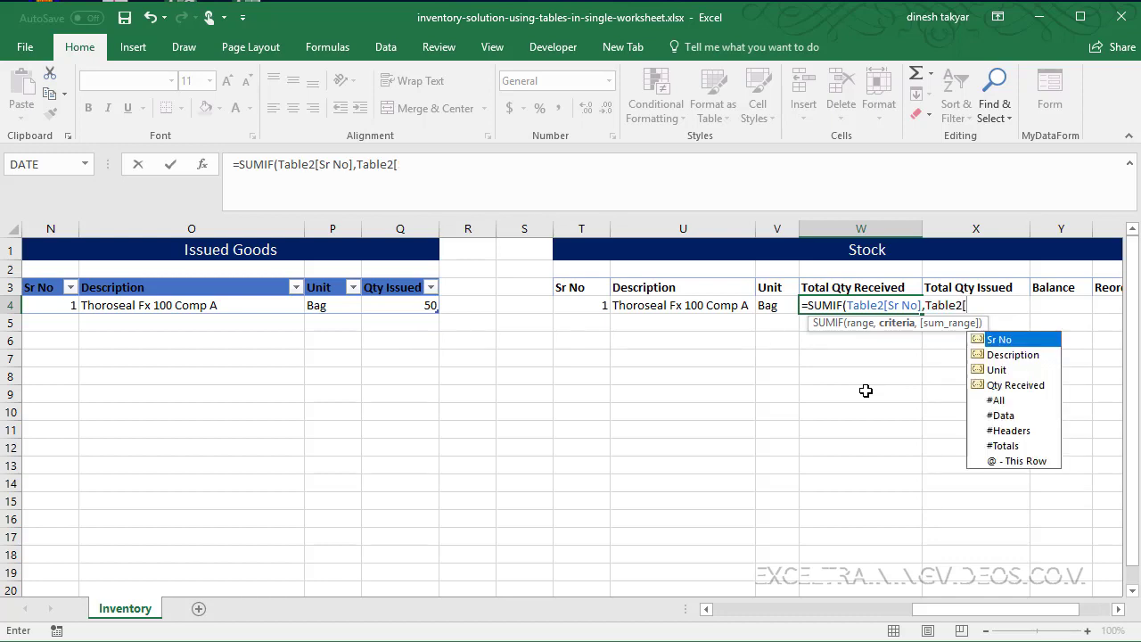
{"action": "type", "text": "s"}
{"action": "key", "text": "Tab"}
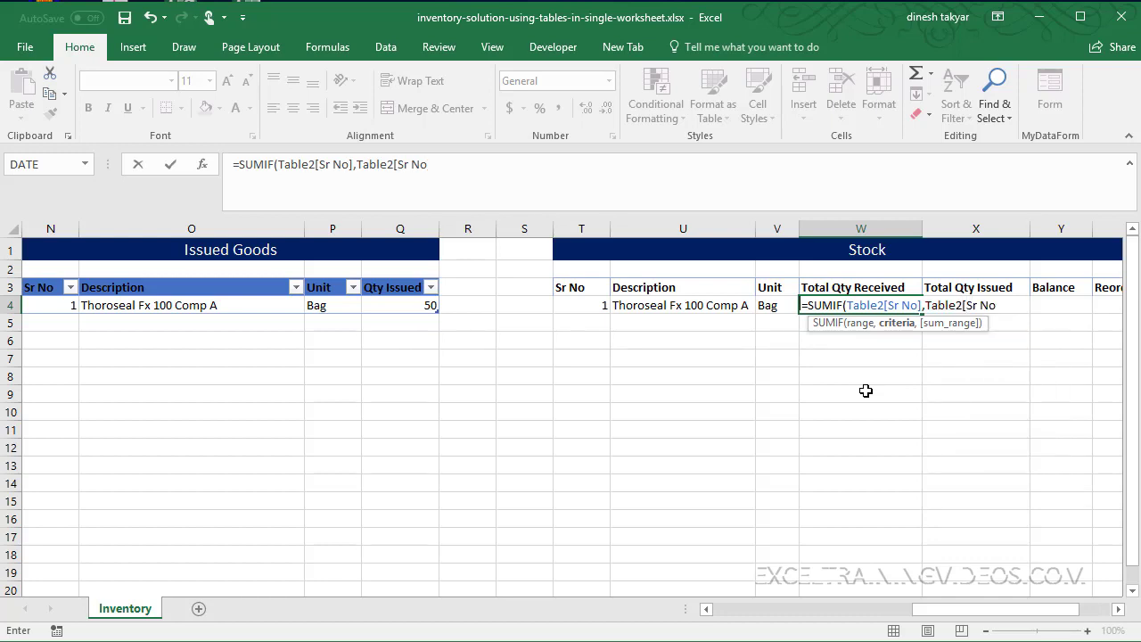
{"action": "type", "text": "],"}
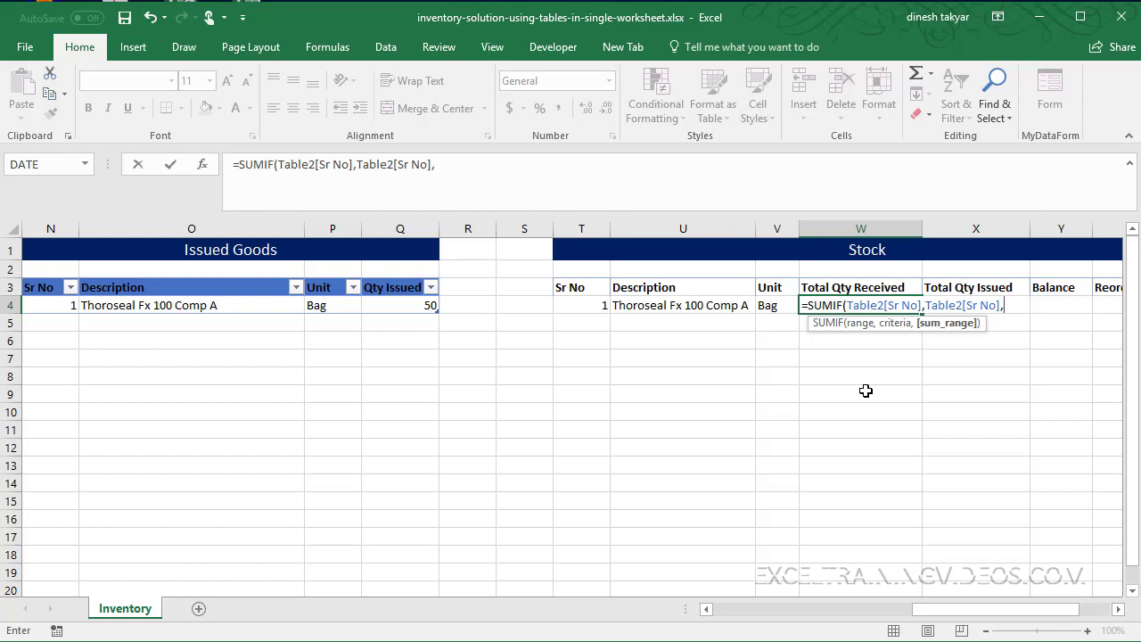
Complete the SUMIF formula in Stock cell W4 with Table2[Qty Received] as the sum range.
{"action": "type", "text": "tab"}
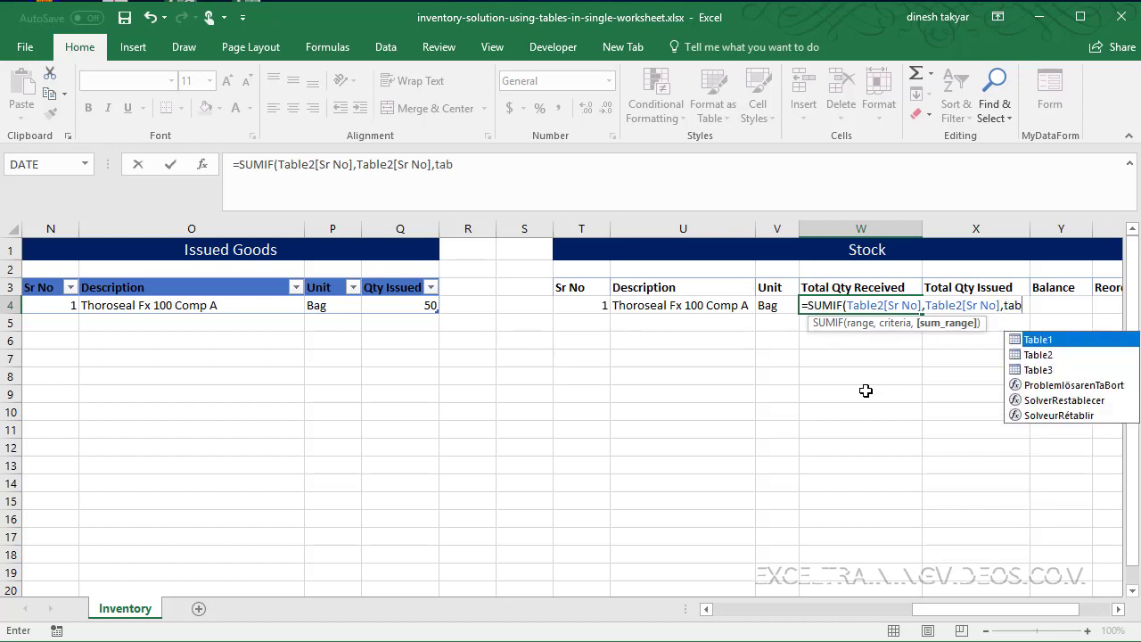
{"action": "key", "text": "Down"}
{"action": "key", "text": "Tab"}
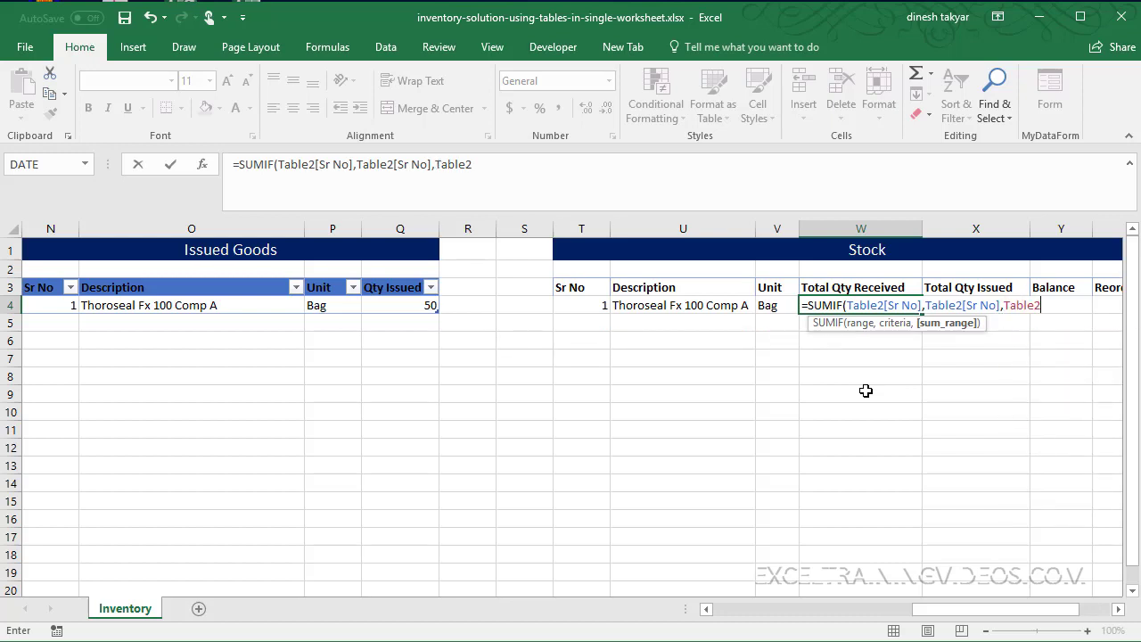
{"action": "type", "text": "[q"}
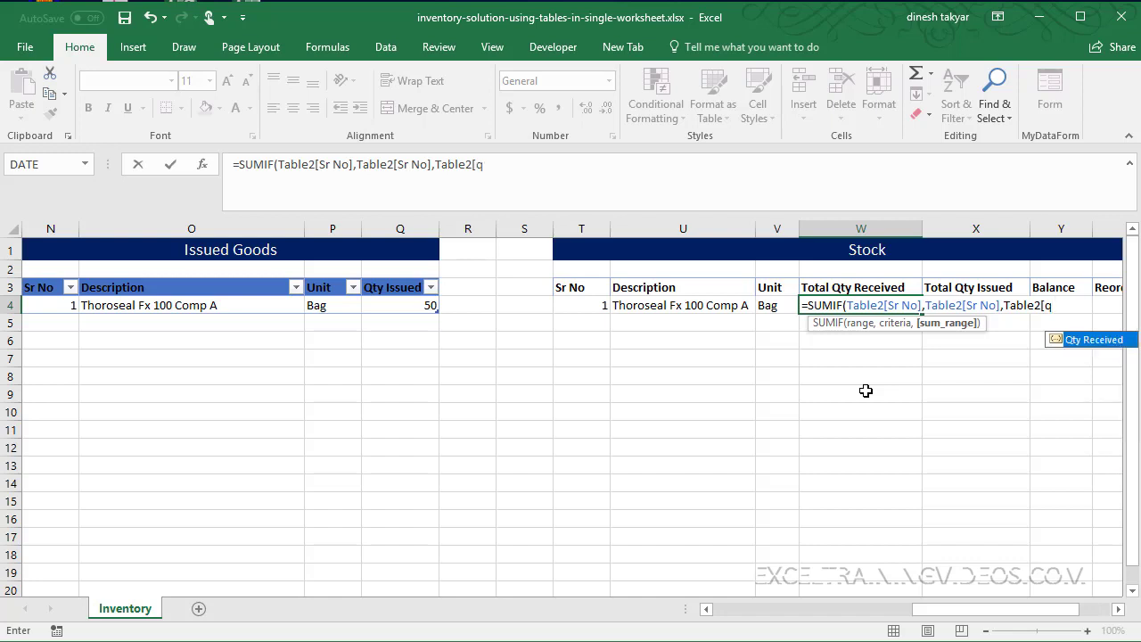
{"action": "key", "text": "Tab"}
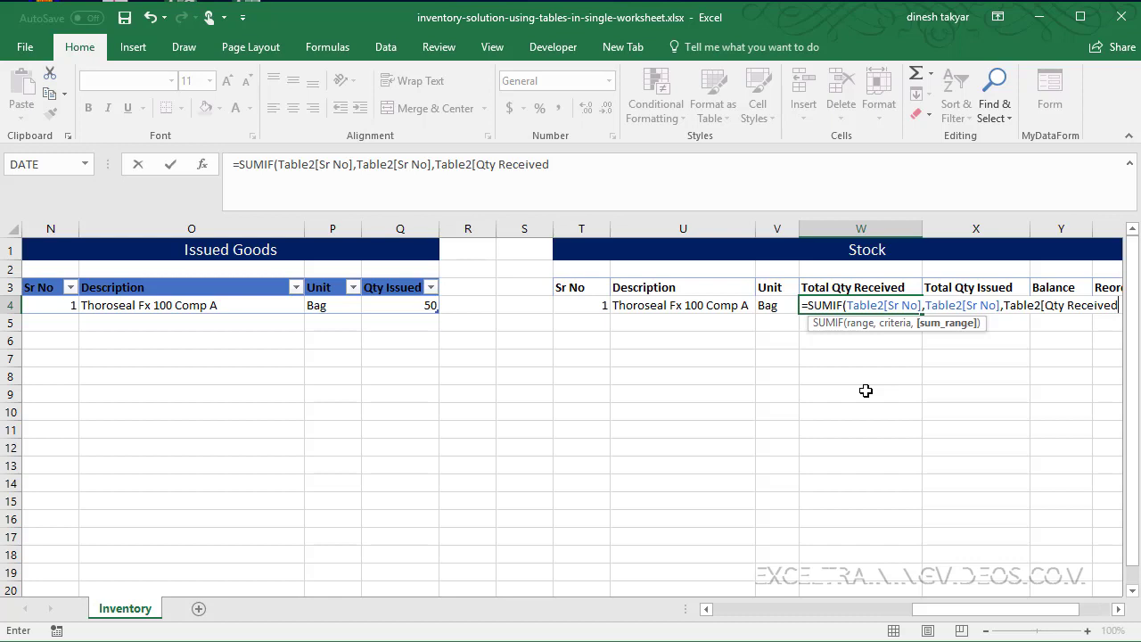
{"action": "type", "text": "]"}
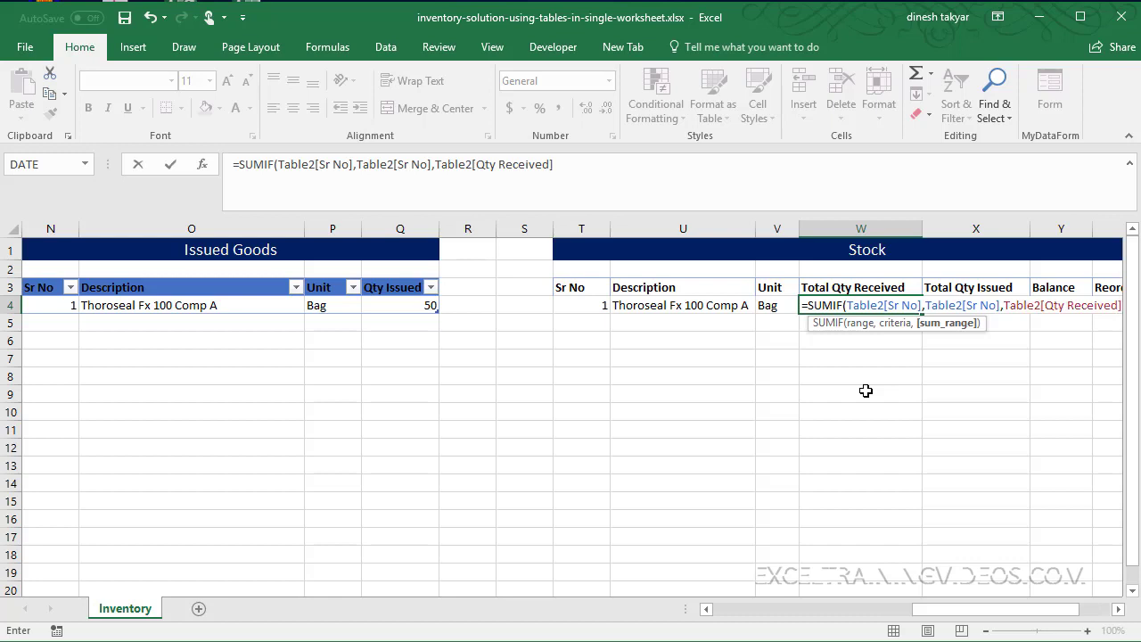
{"action": "type", "text": ")"}
{"action": "key", "text": "Return"}
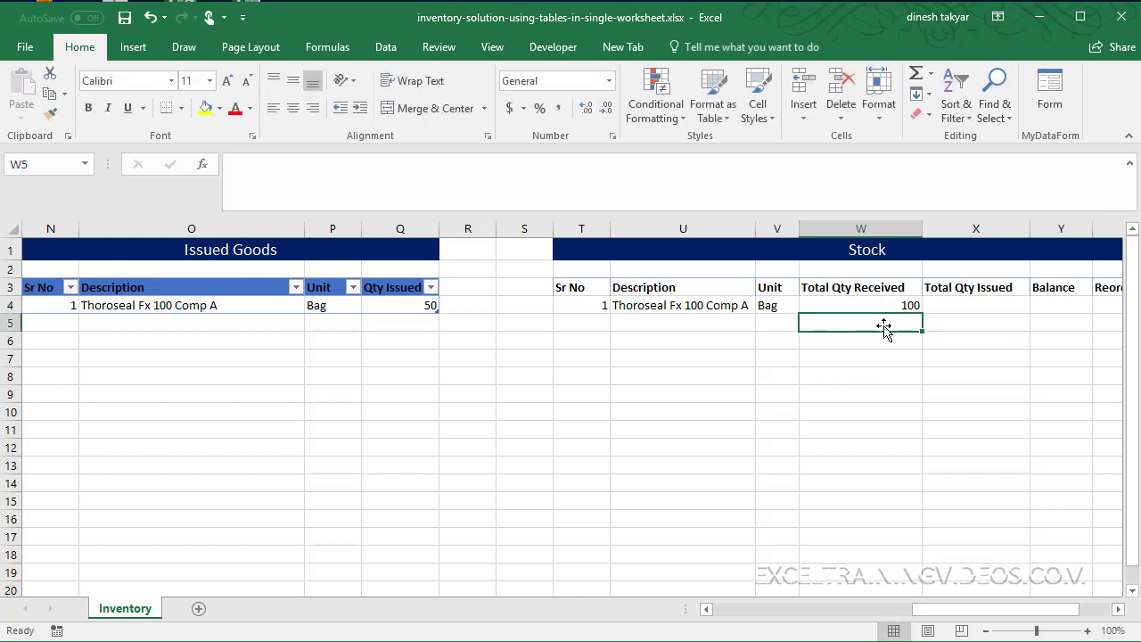
{"action": "left_click", "coordinate": [867, 302]}
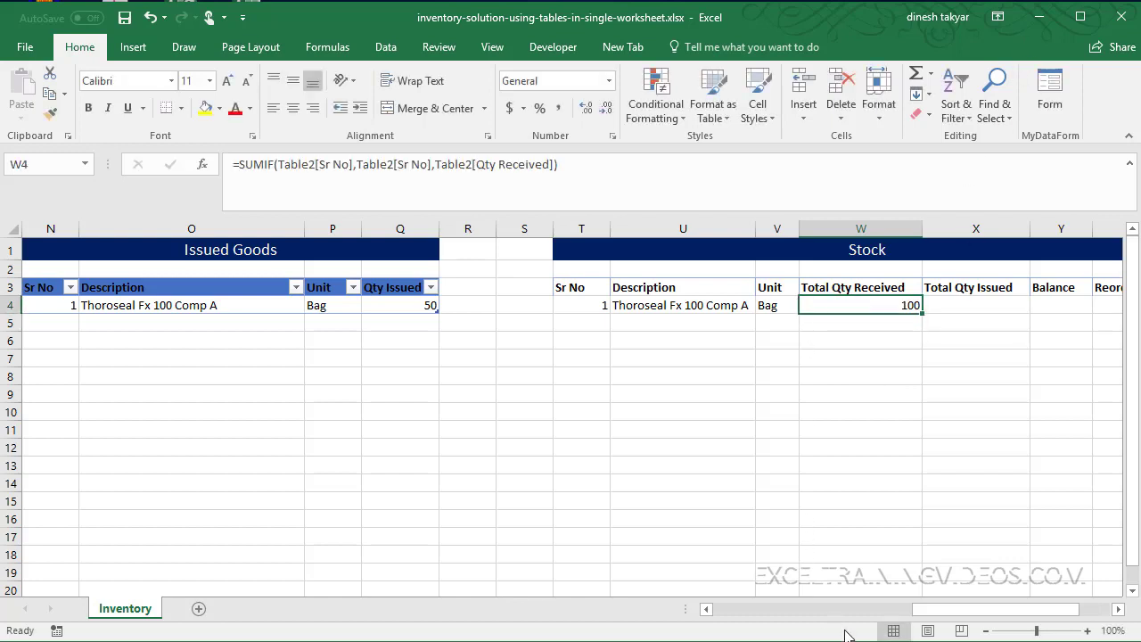
Fill row 6 of the Received Goods table with Sr No 1 and Qty Received 50.
{"action": "left_click_drag", "start_coordinate": [966, 611], "coordinate": [788, 612]}
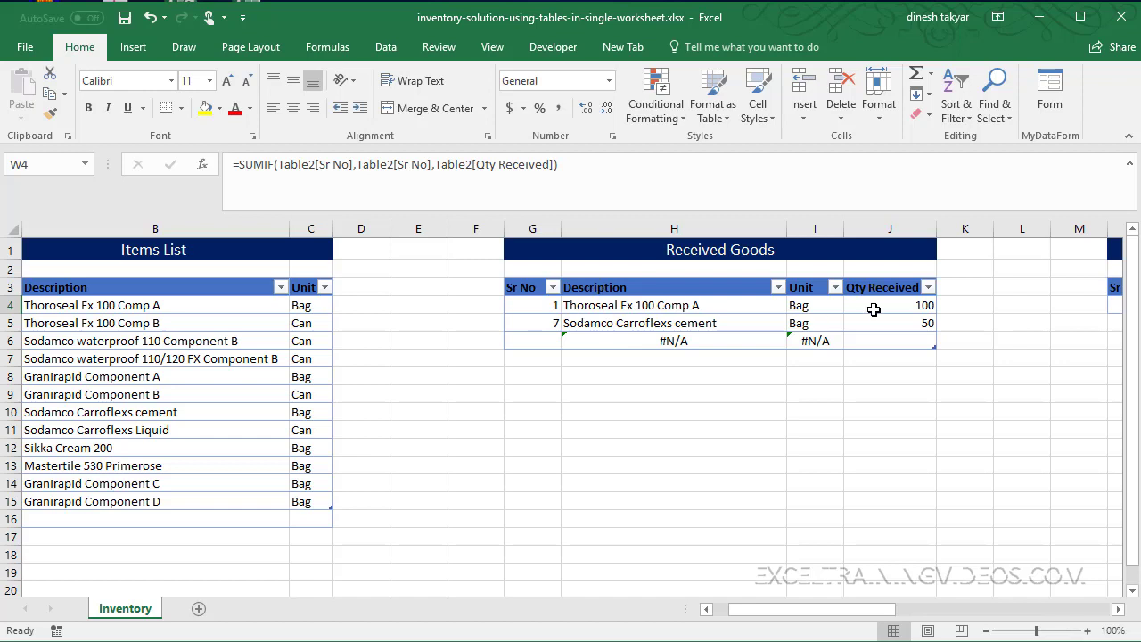
{"action": "left_click", "coordinate": [540, 341]}
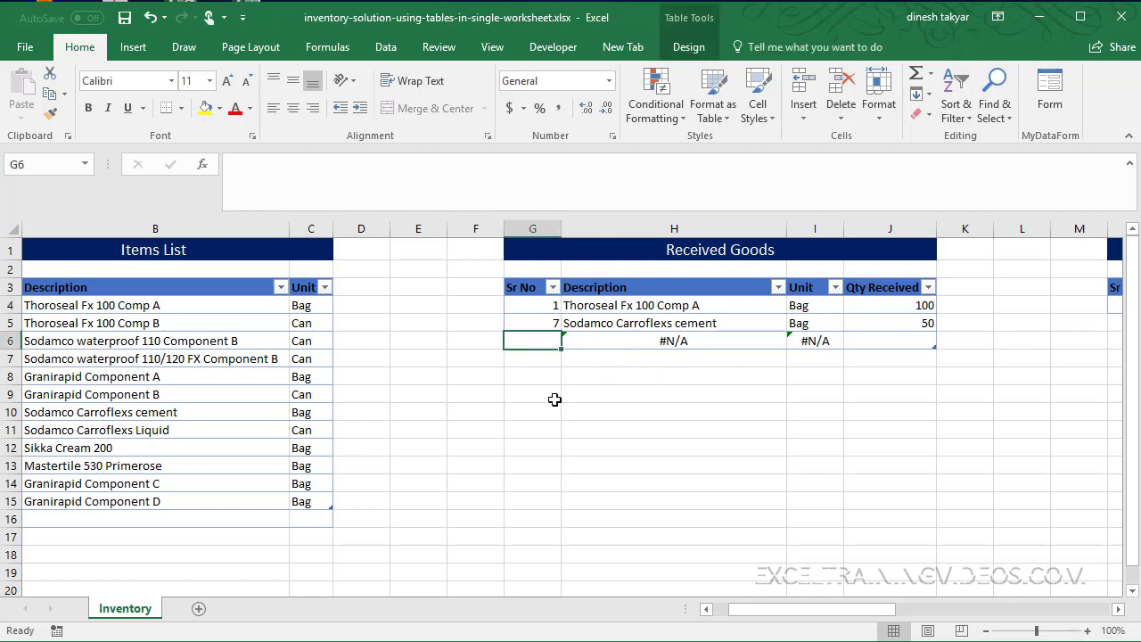
{"action": "type", "text": "1"}
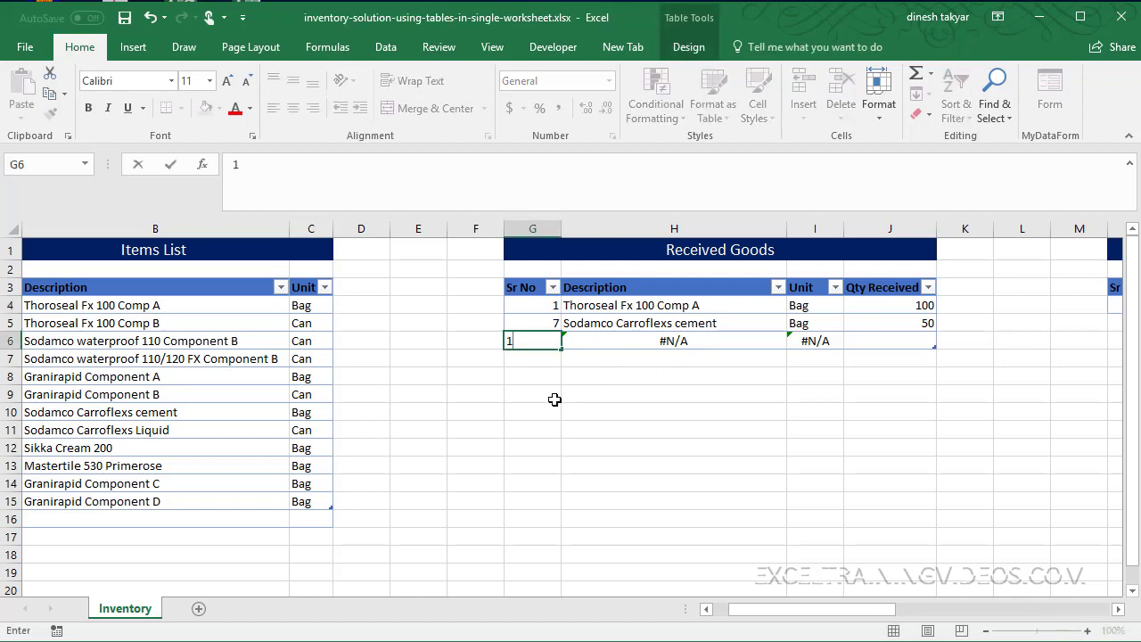
{"action": "key", "text": "Tab"}
{"action": "key", "text": "Tab"}
{"action": "key", "text": "Tab"}
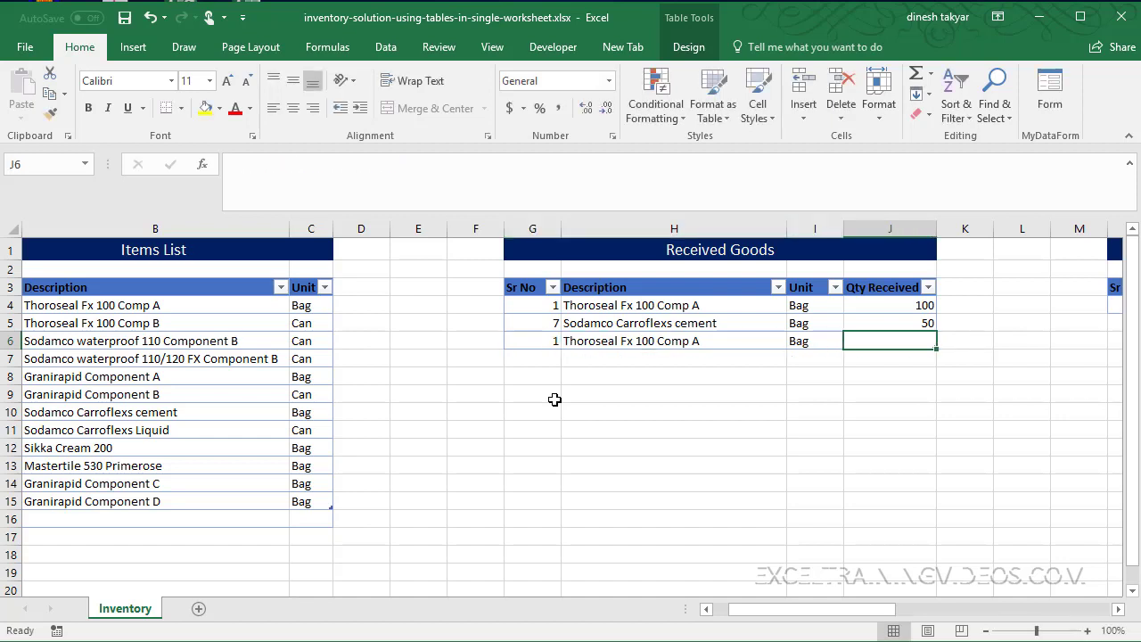
{"action": "type", "text": "50"}
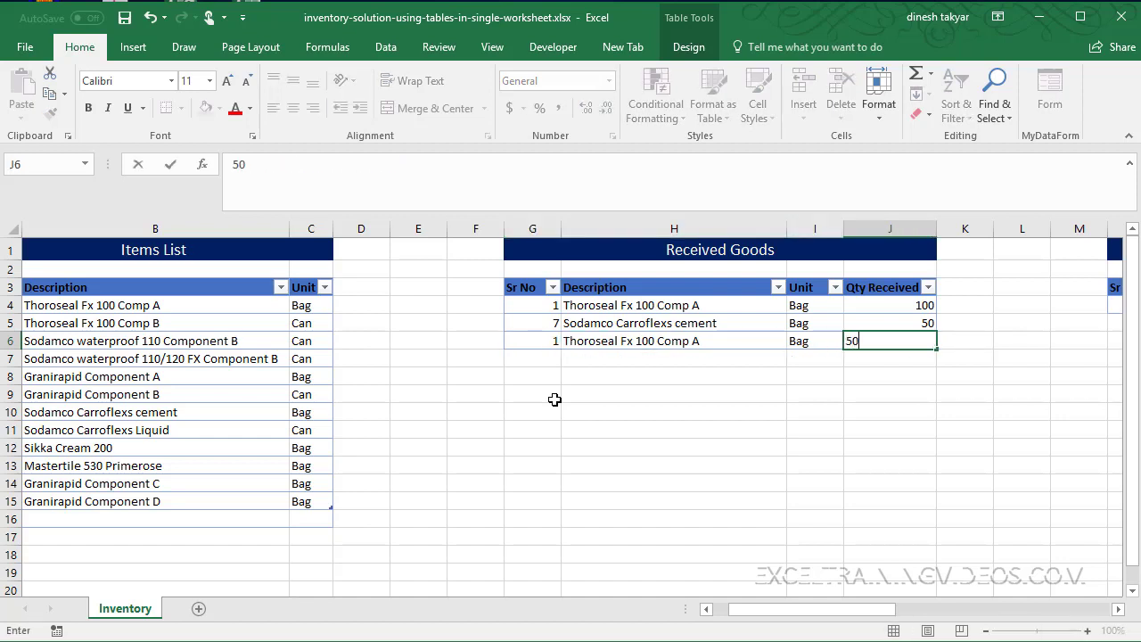
{"action": "key", "text": "Return"}
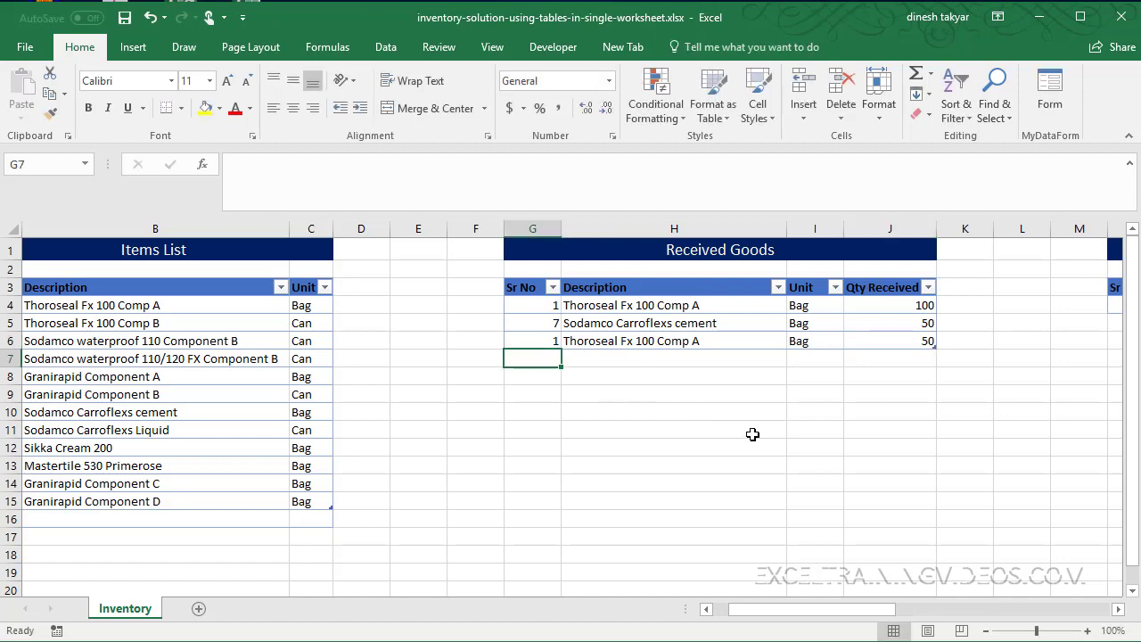
Check the recalculated Total Qty Received and its formula in Stock cell W4.
{"action": "left_click", "coordinate": [1117, 609]}
{"action": "left_click", "coordinate": [1118, 610]}
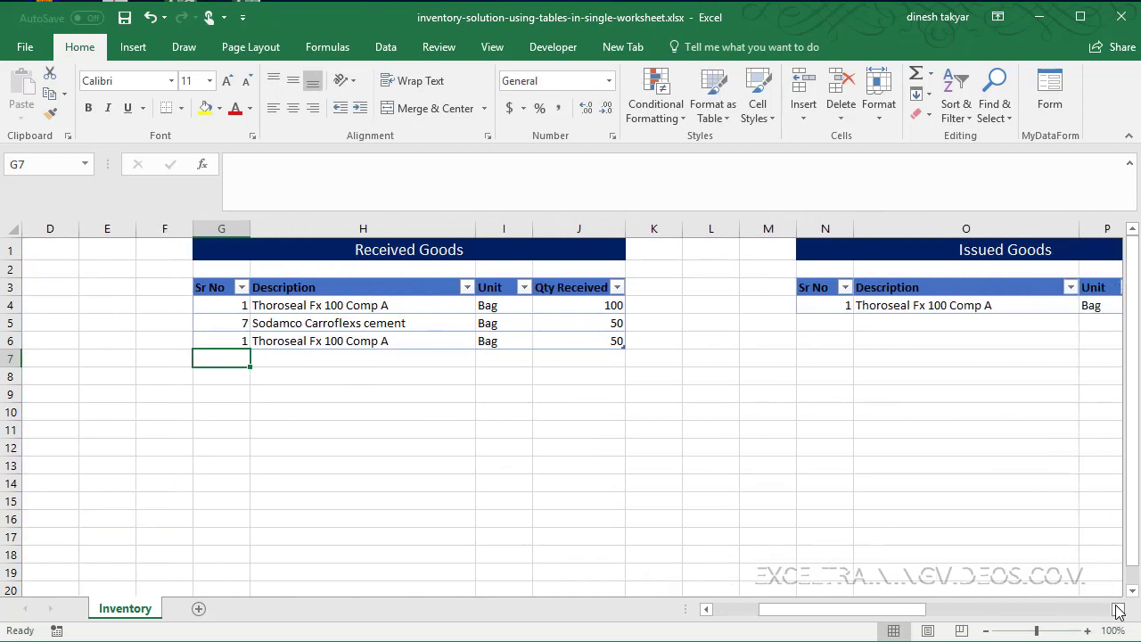
{"action": "left_click", "coordinate": [1118, 609]}
{"action": "left_click", "coordinate": [1118, 610]}
{"action": "left_click", "coordinate": [1118, 610]}
{"action": "left_click", "coordinate": [1117, 610]}
{"action": "left_click", "coordinate": [1117, 610]}
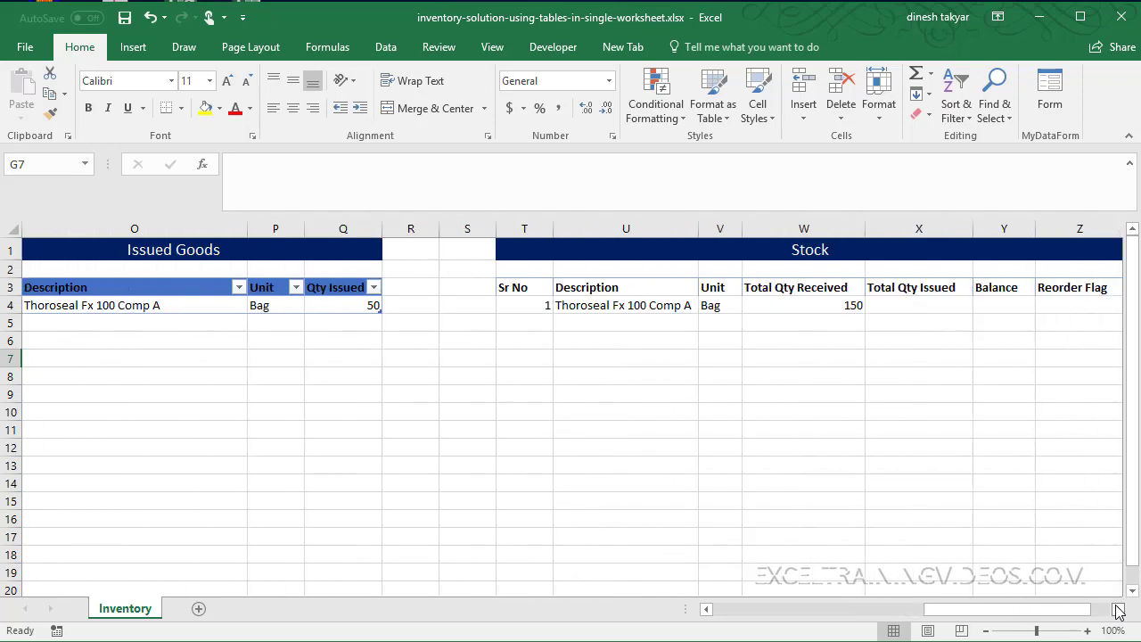
{"action": "left_click", "coordinate": [840, 307]}
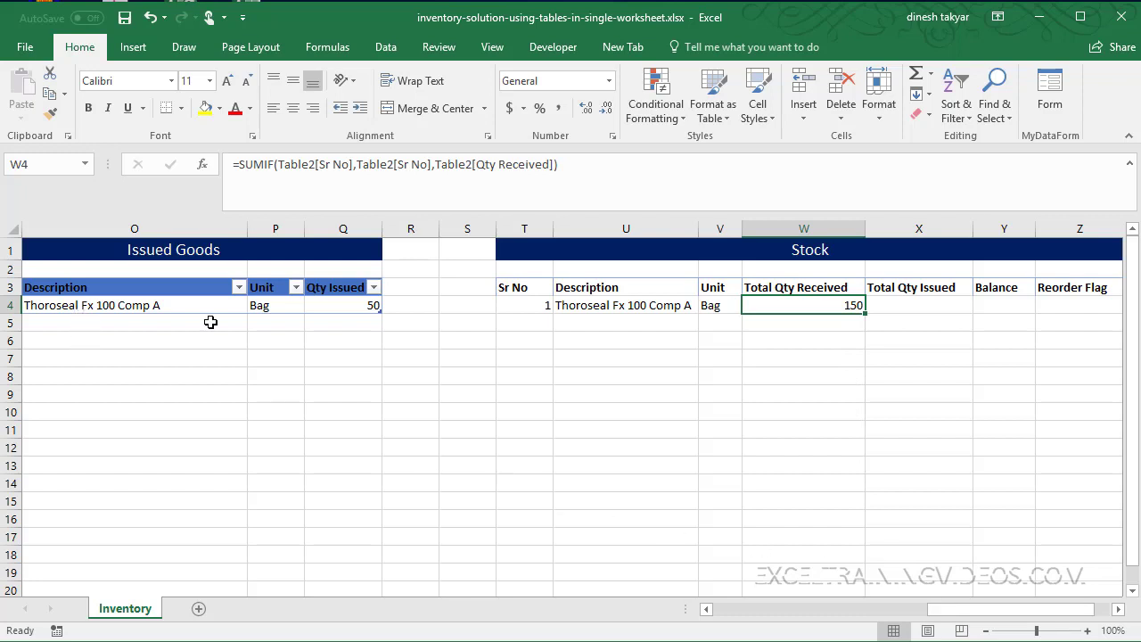
Start a SUMIF formula in Stock Total Qty Issued cell X4 with Table3[Sr No] as the range.
{"action": "left_click", "coordinate": [906, 305]}
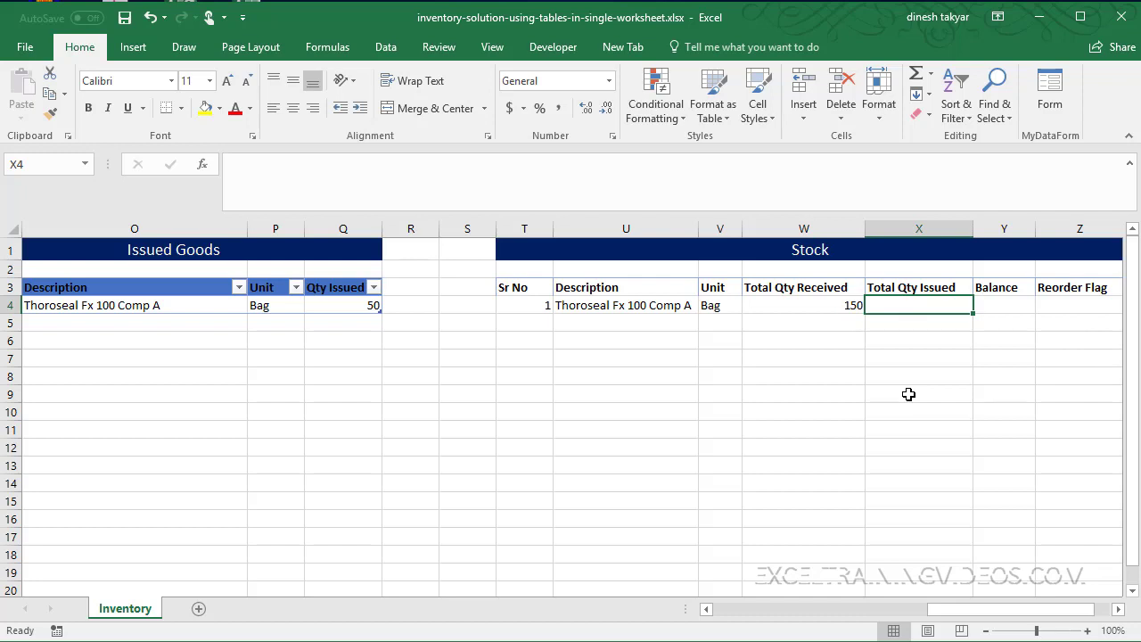
{"action": "type", "text": "="}
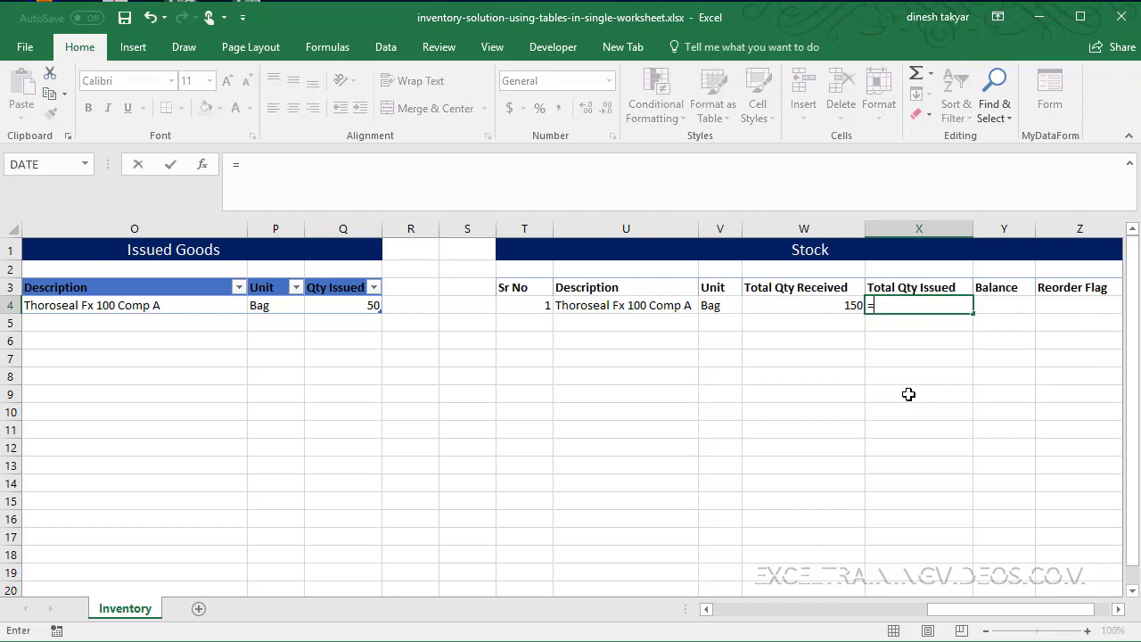
{"action": "type", "text": "sum"}
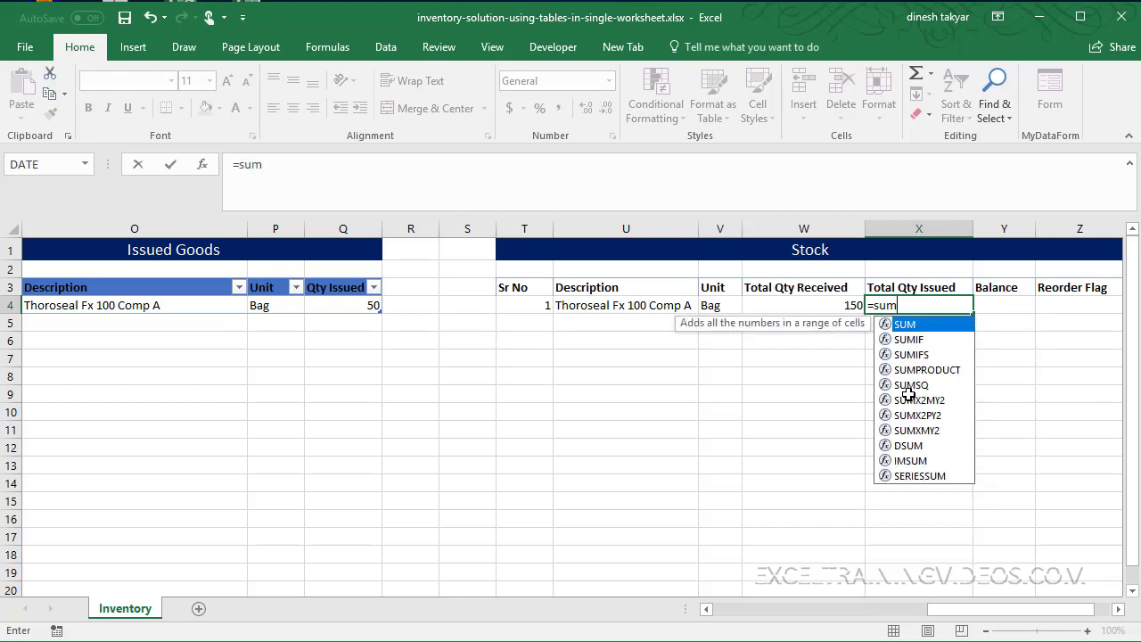
{"action": "key", "text": "Down"}
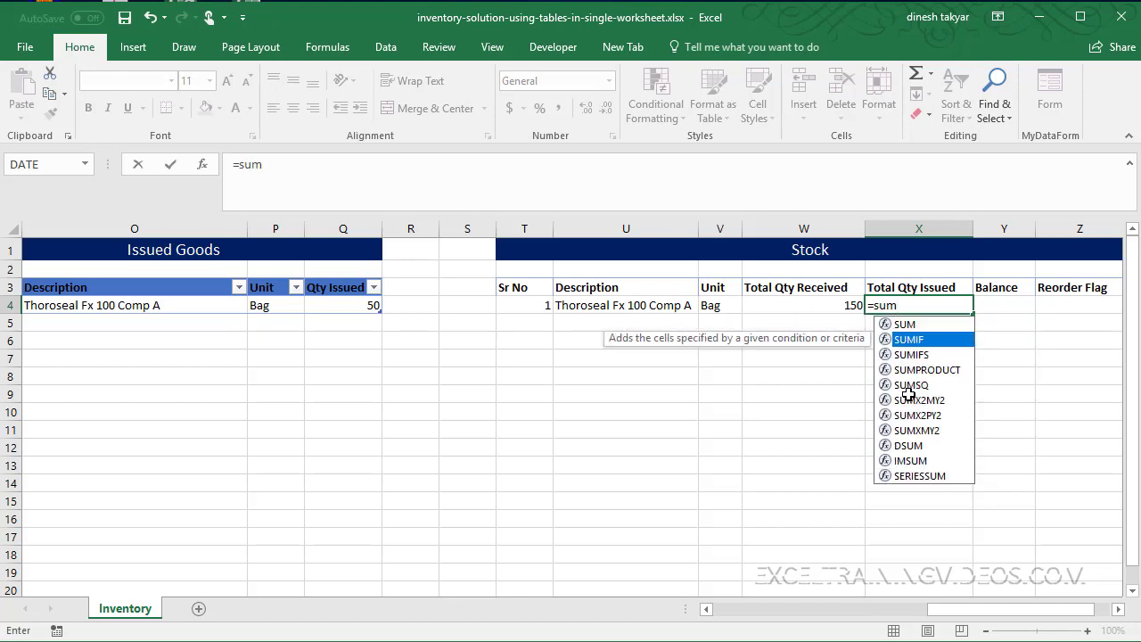
{"action": "key", "text": "Tab"}
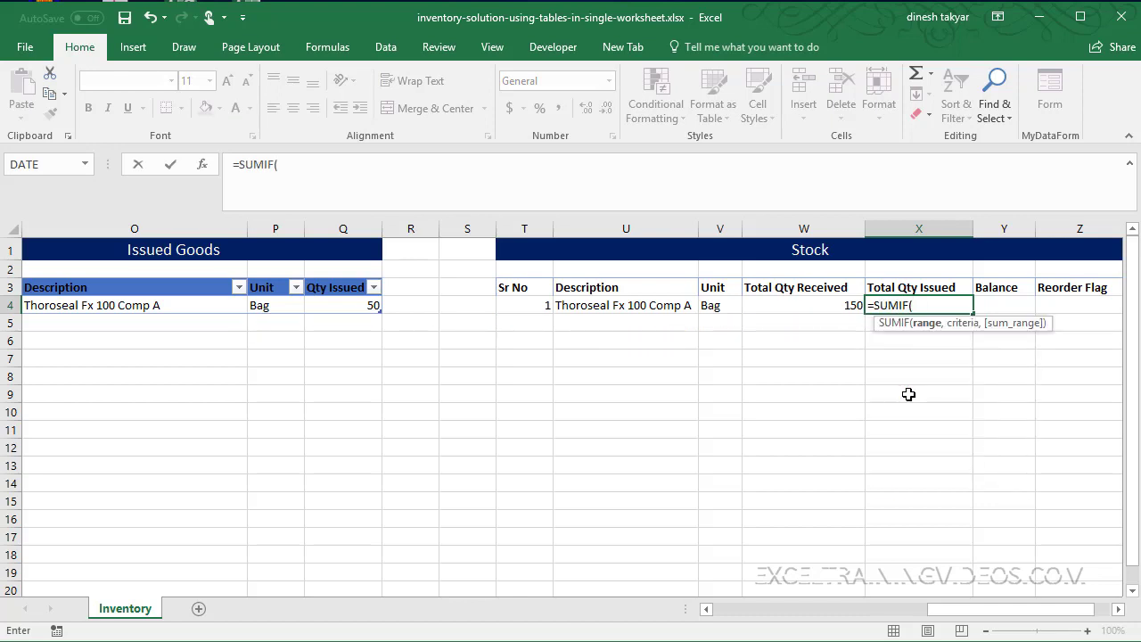
{"action": "type", "text": "tab"}
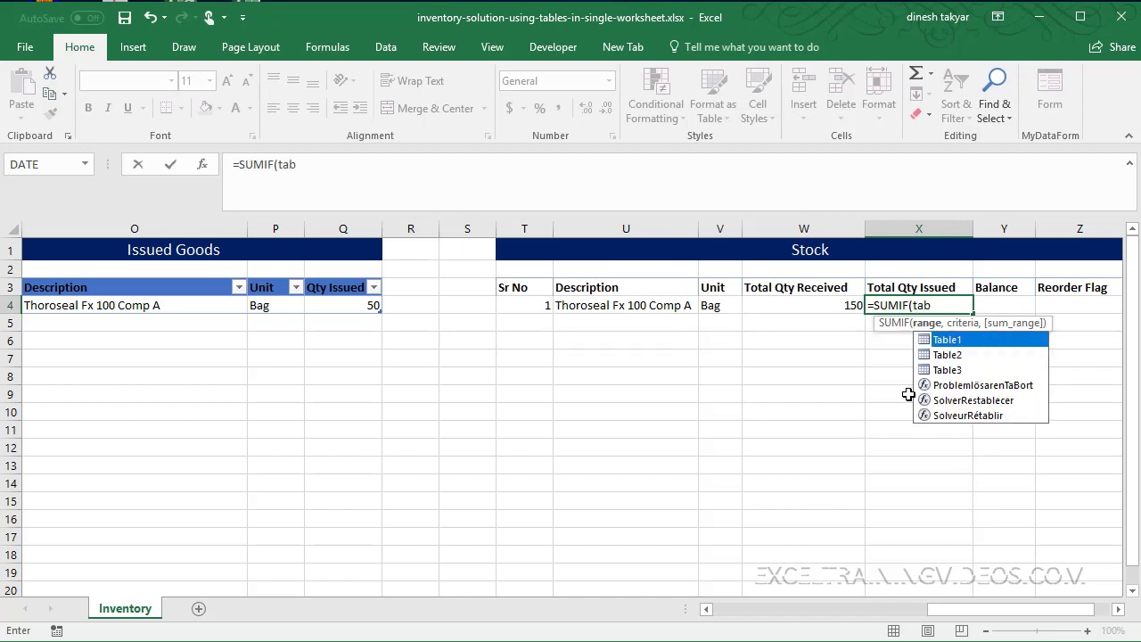
{"action": "key", "text": "Down"}
{"action": "key", "text": "Down"}
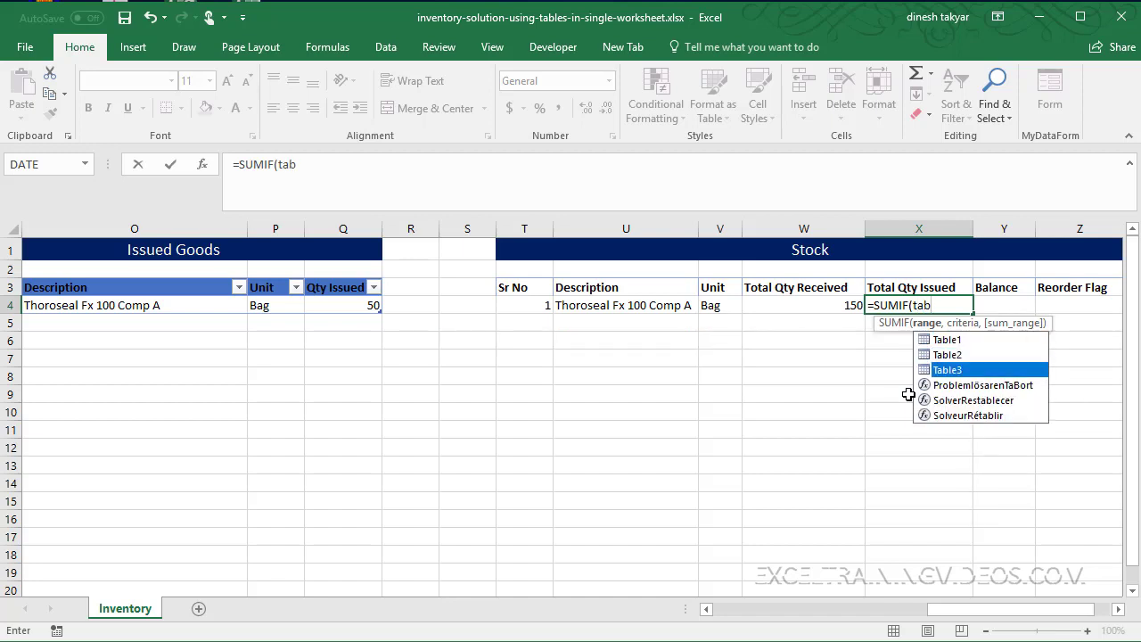
{"action": "key", "text": "Tab"}
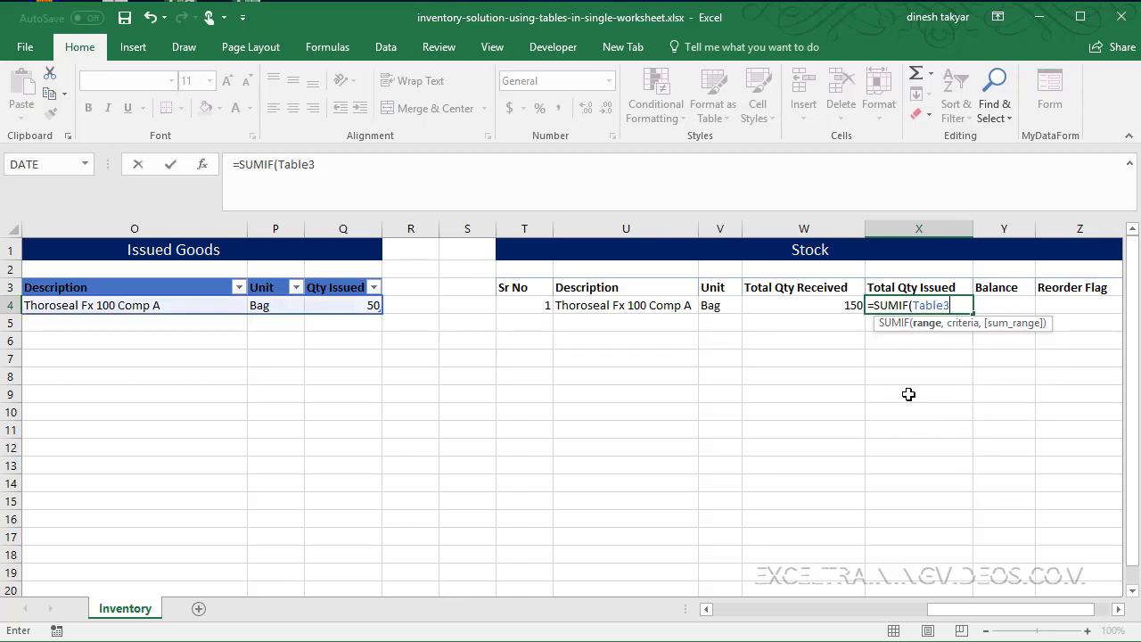
{"action": "type", "text": "[s"}
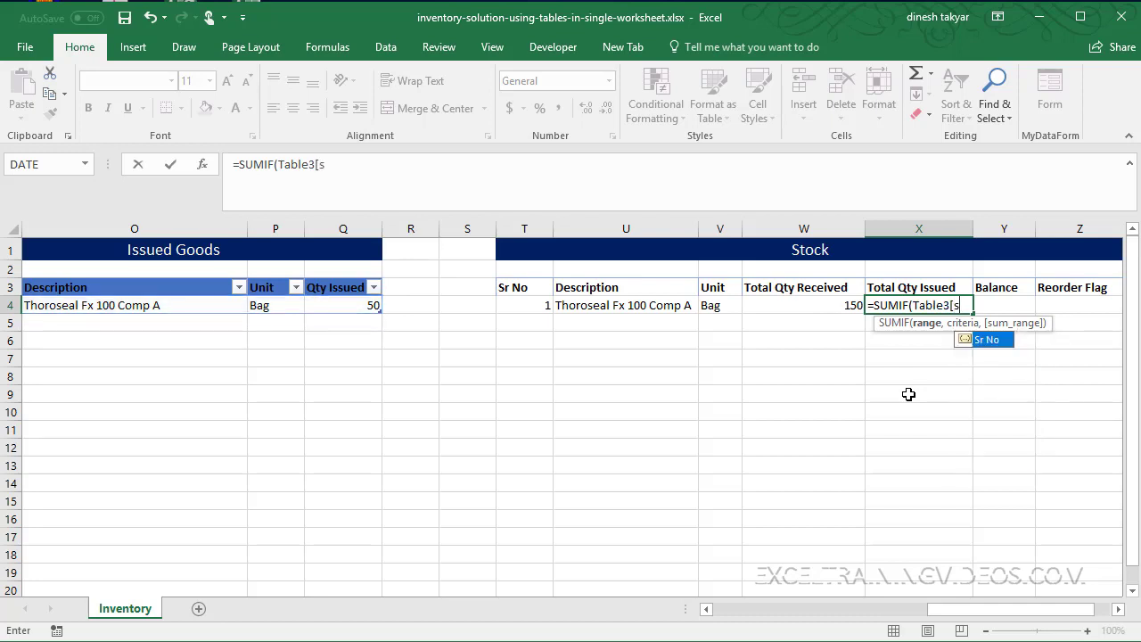
{"action": "key", "text": "Tab"}
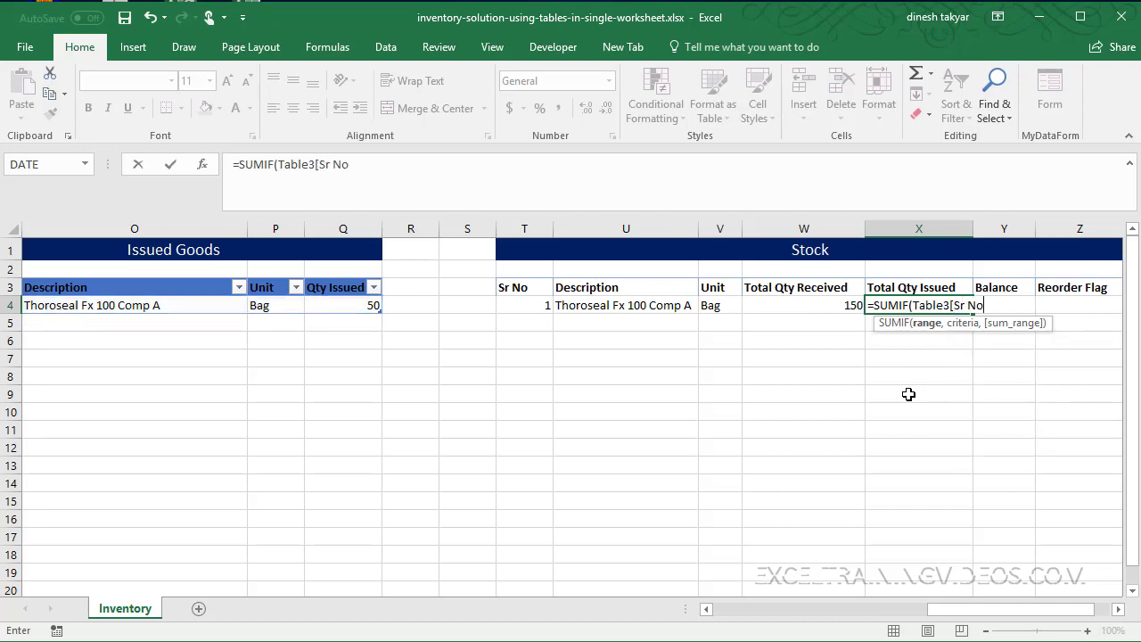
{"action": "type", "text": "],"}
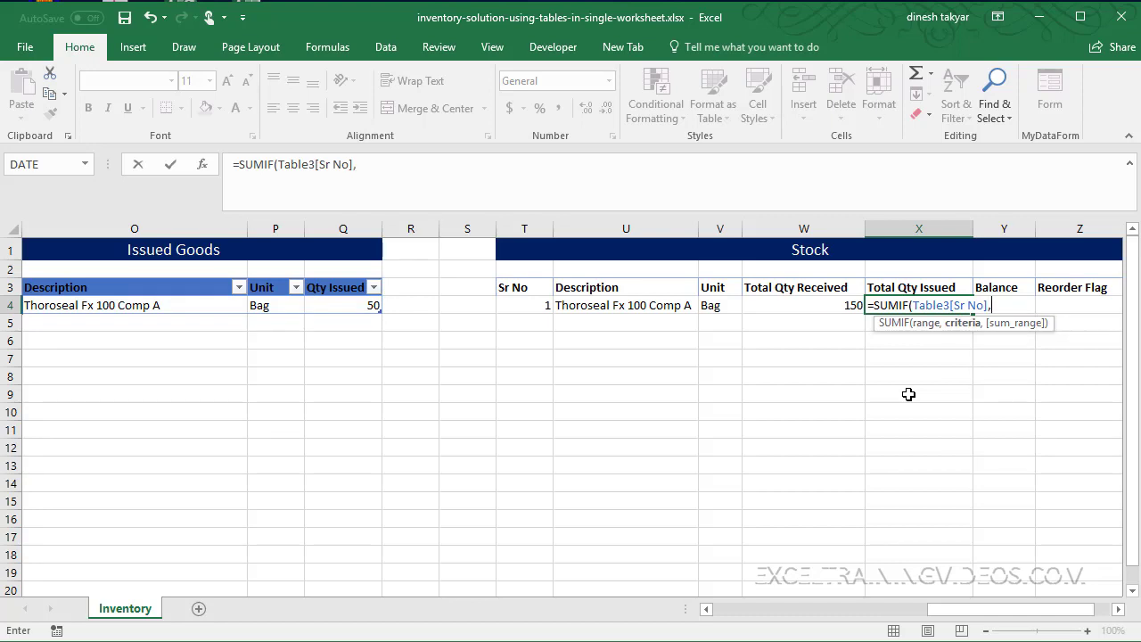
Add Table3[Sr No] as the criteria argument of the SUMIF formula in X4.
{"action": "type", "text": "tab"}
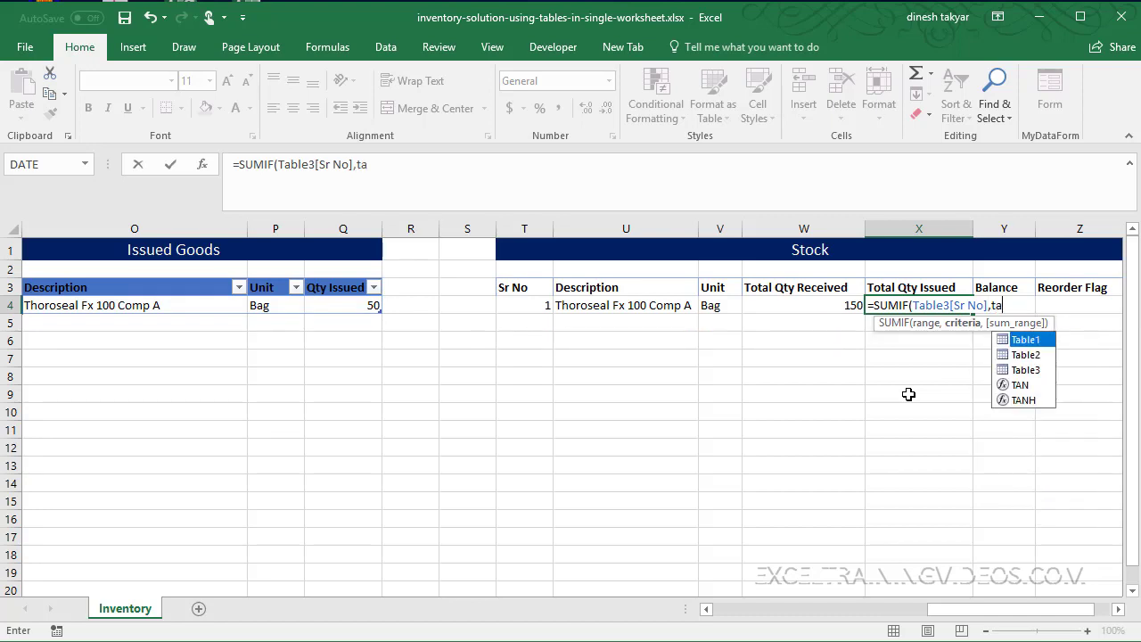
{"action": "key", "text": "Down"}
{"action": "key", "text": "Down"}
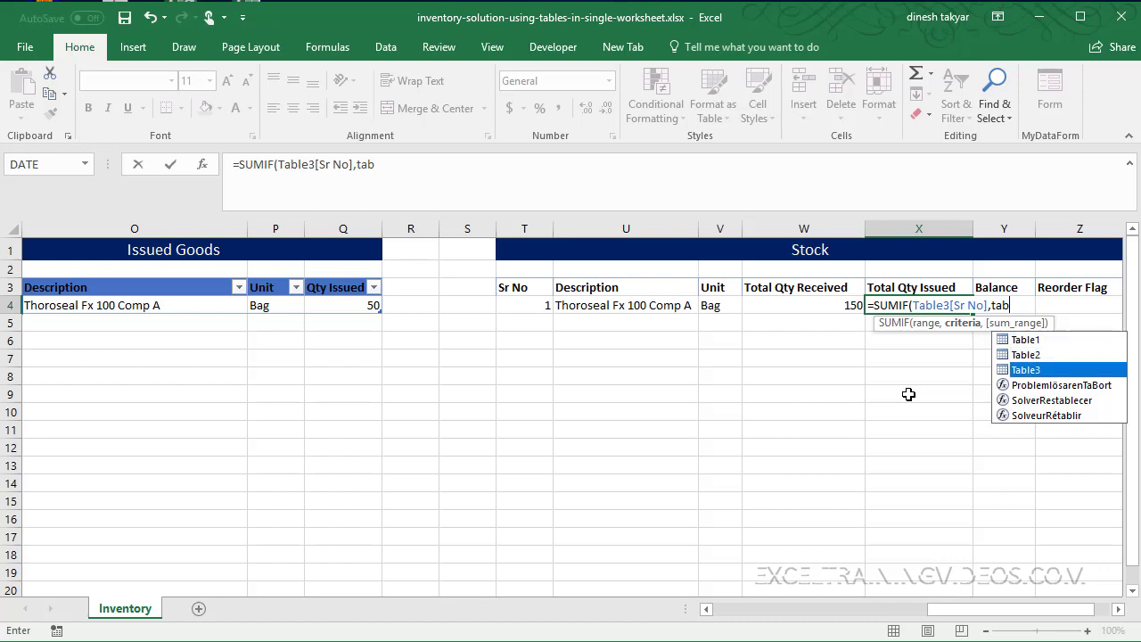
{"action": "key", "text": "Tab"}
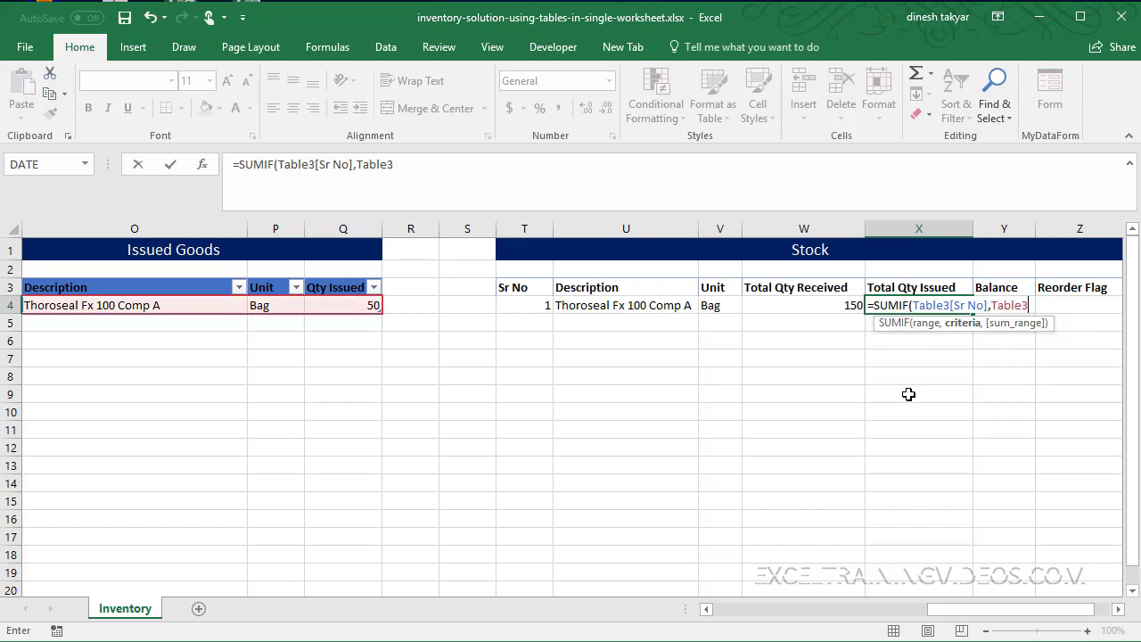
{"action": "type", "text": "["}
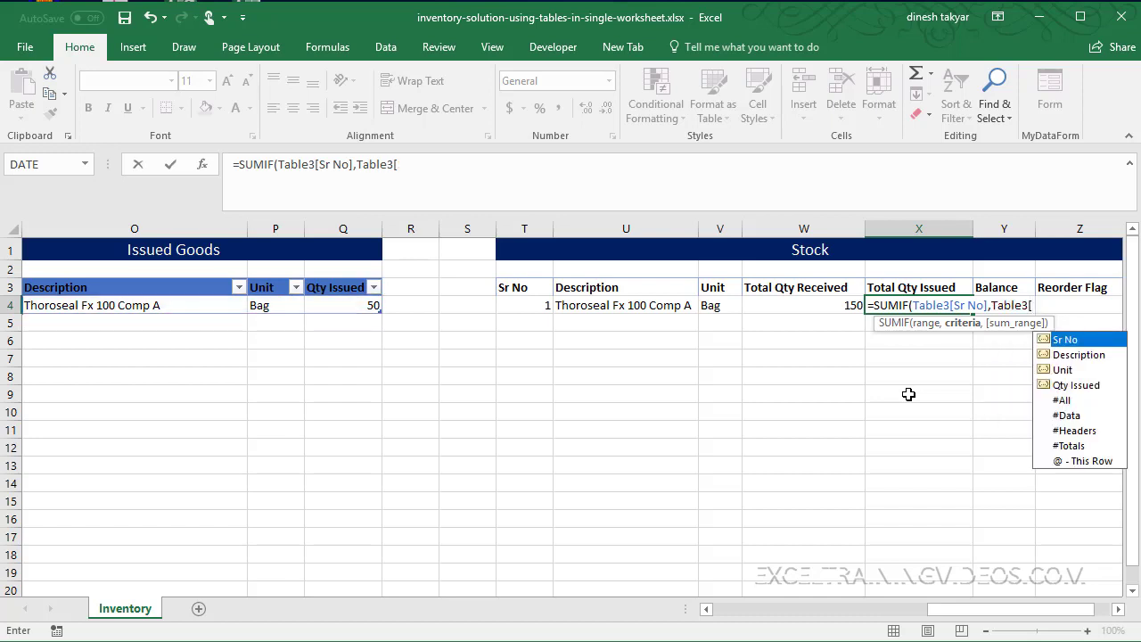
{"action": "type", "text": "s"}
{"action": "key", "text": "Tab"}
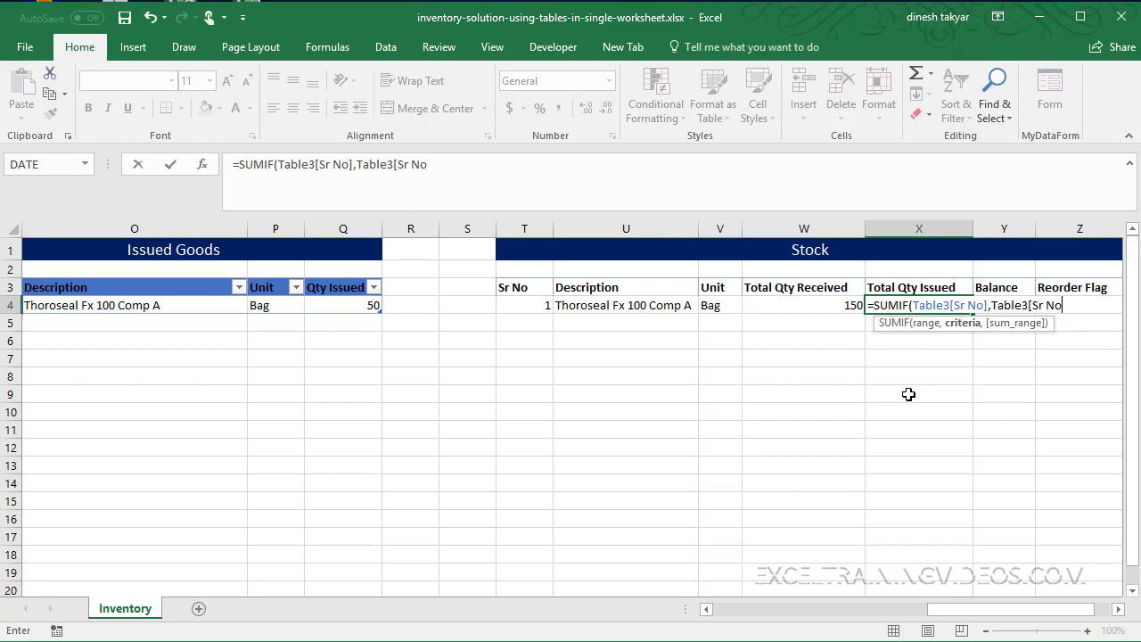
{"action": "type", "text": "],"}
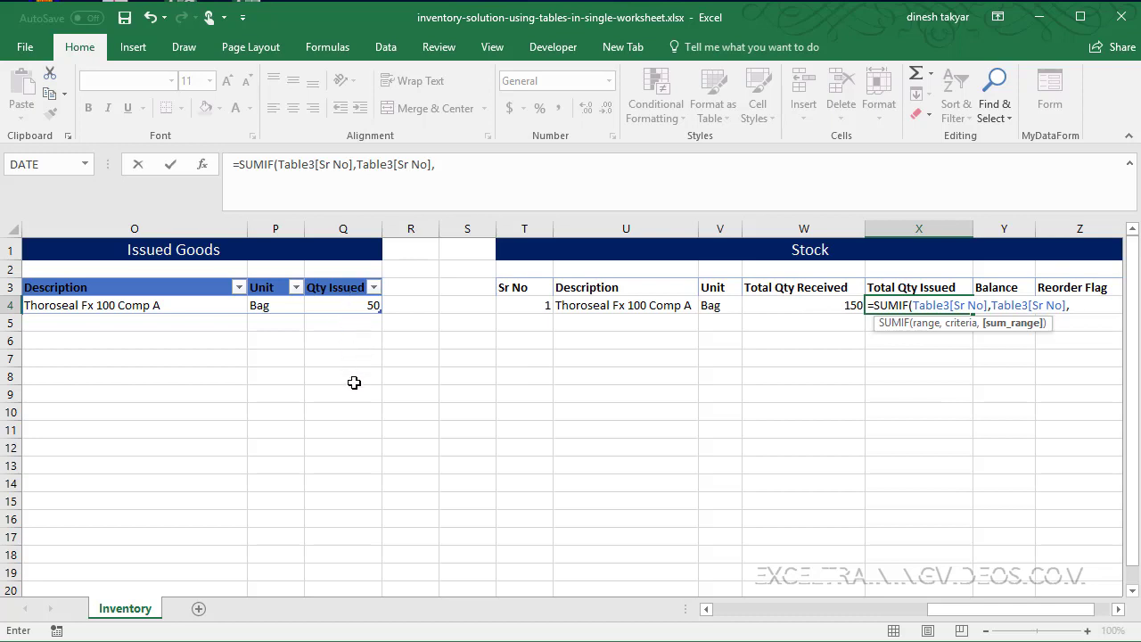
Complete the SUMIF formula in Stock cell X4 with Table3[Qty Issued] as the sum range.
{"action": "type", "text": "tab"}
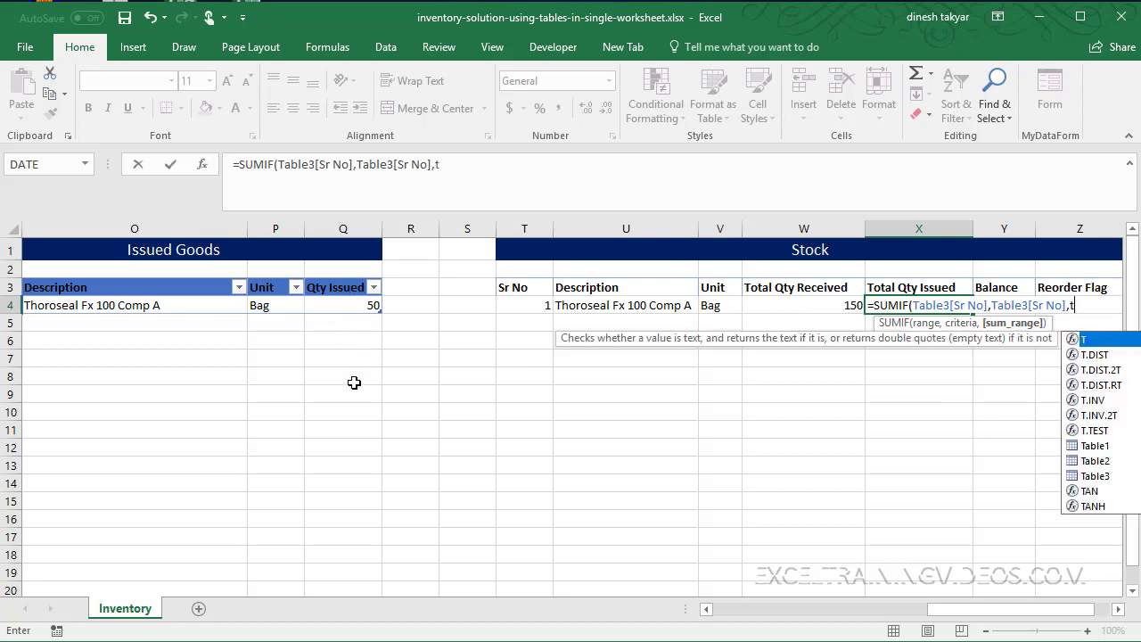
{"action": "key", "text": "Down"}
{"action": "key", "text": "Down"}
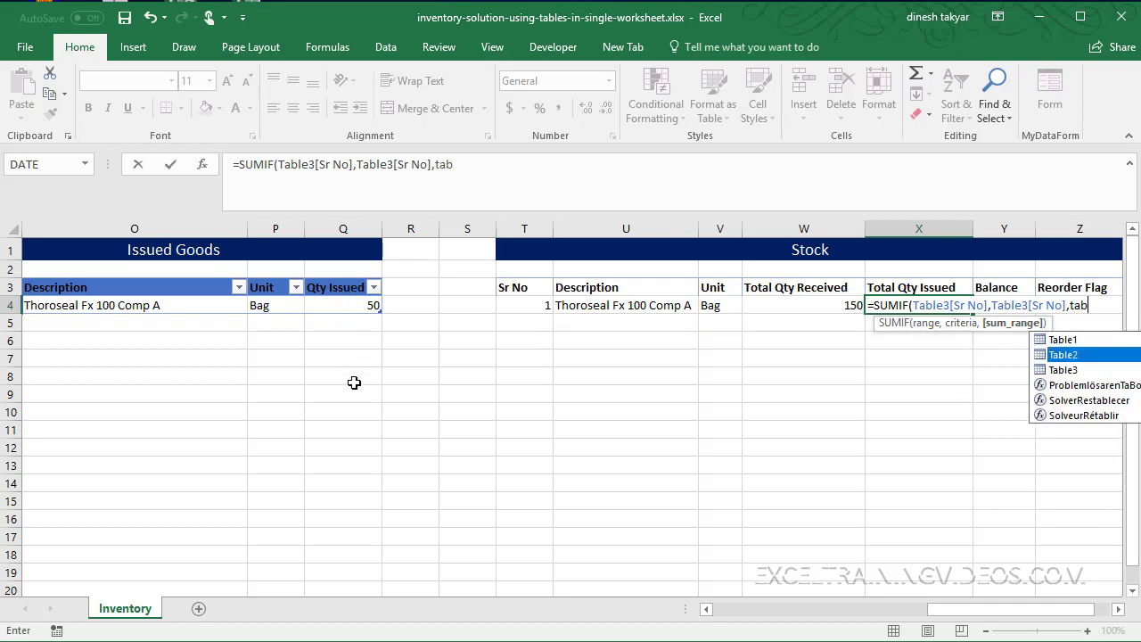
{"action": "key", "text": "Tab"}
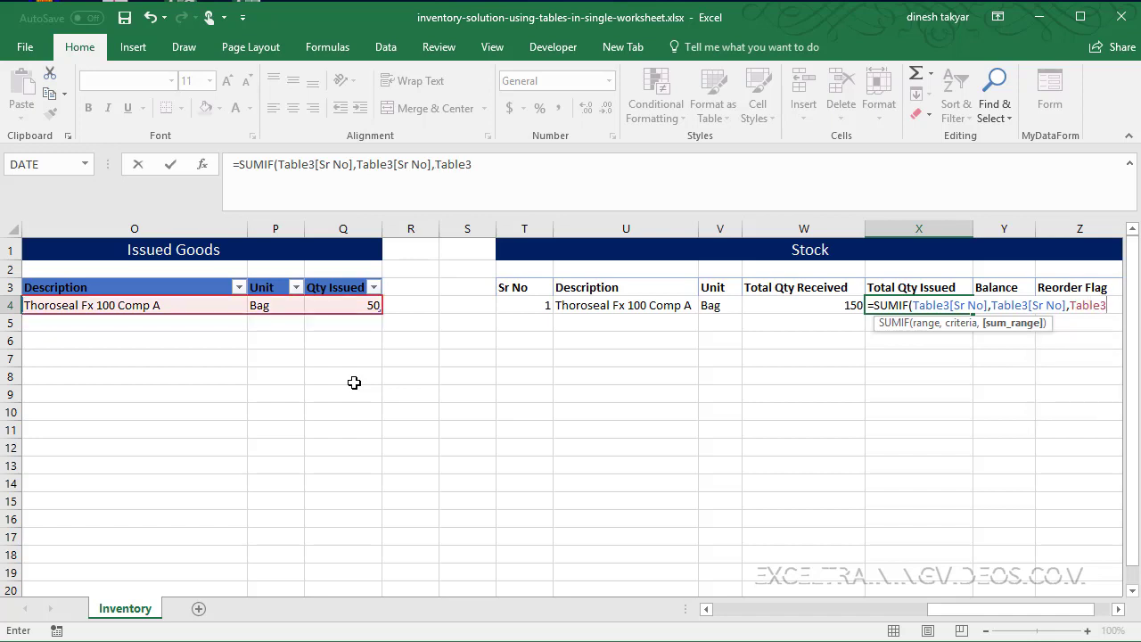
{"action": "type", "text": "[q"}
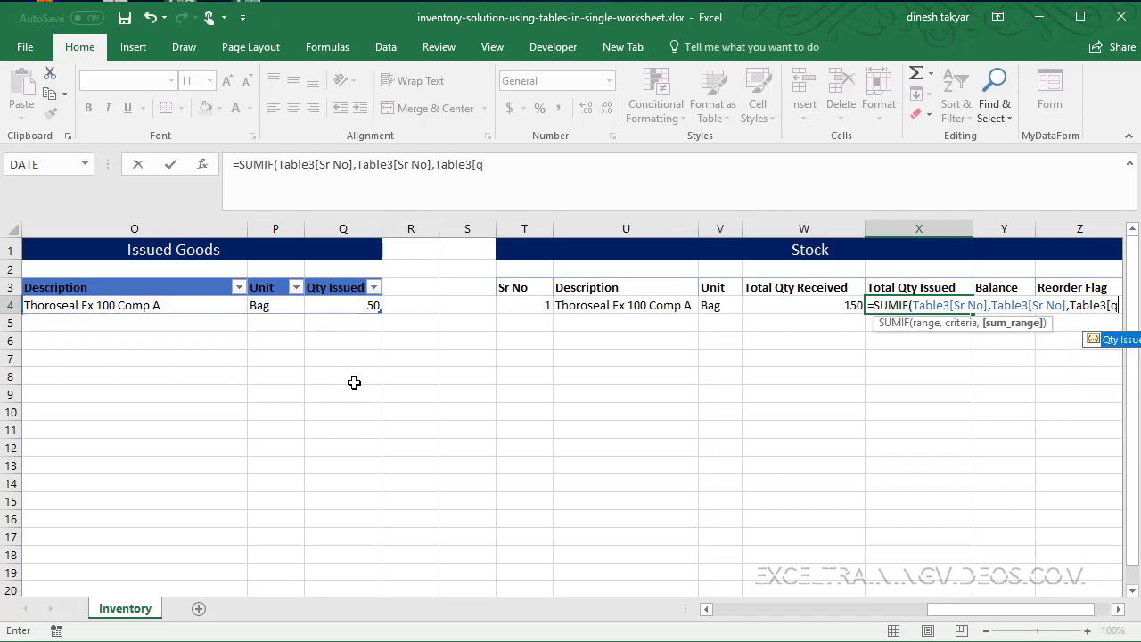
{"action": "key", "text": "Tab"}
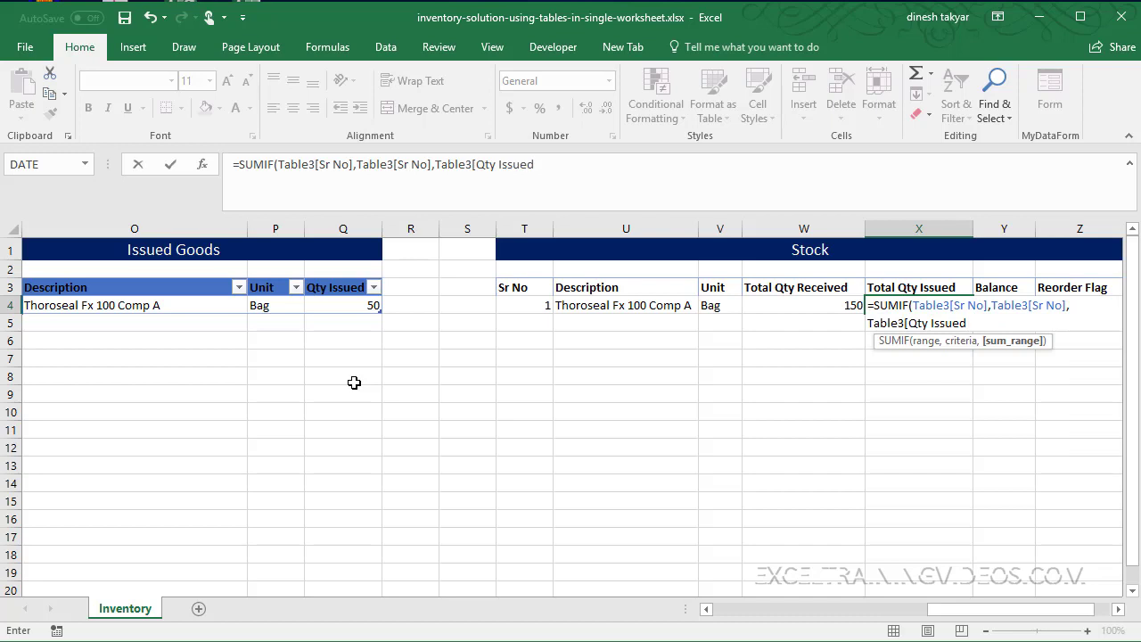
{"action": "type", "text": "]"}
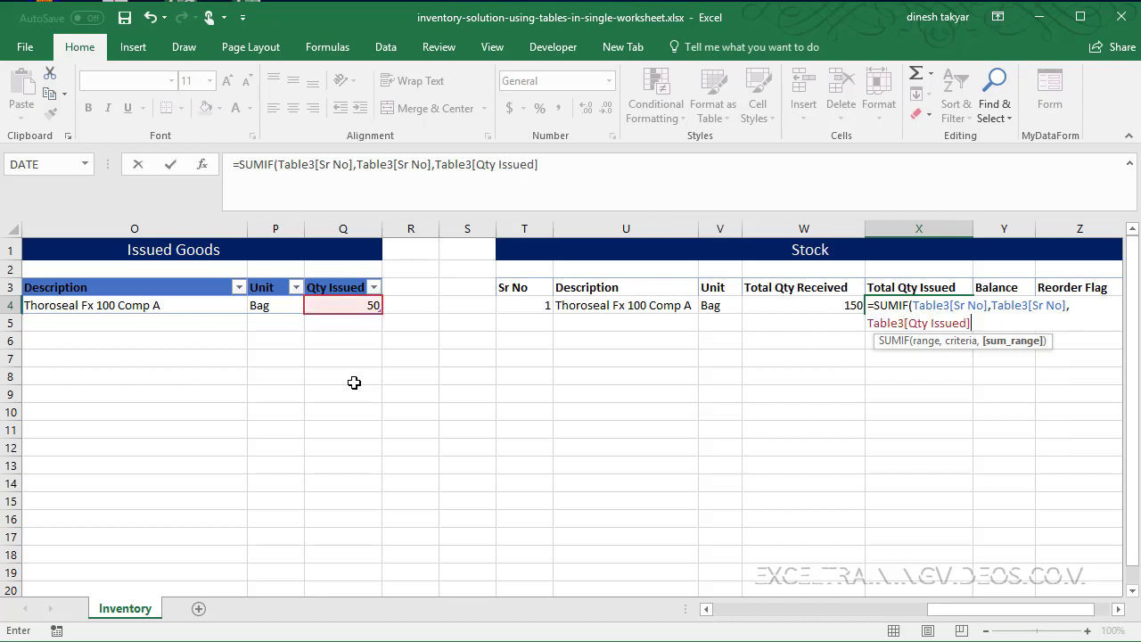
{"action": "type", "text": ")"}
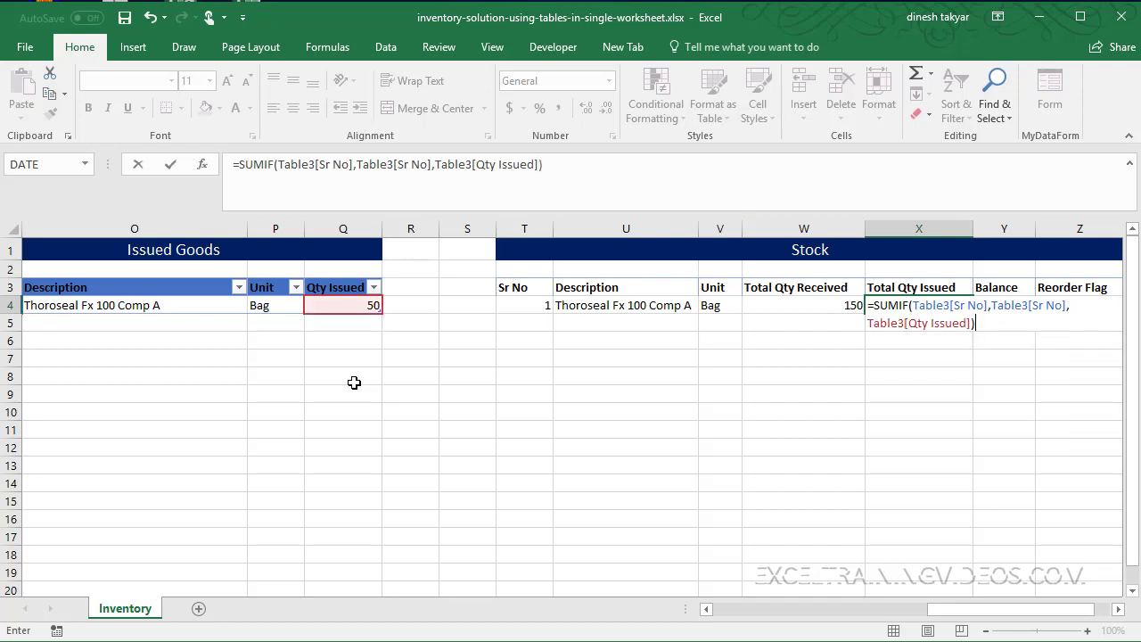
{"action": "key", "text": "Return"}
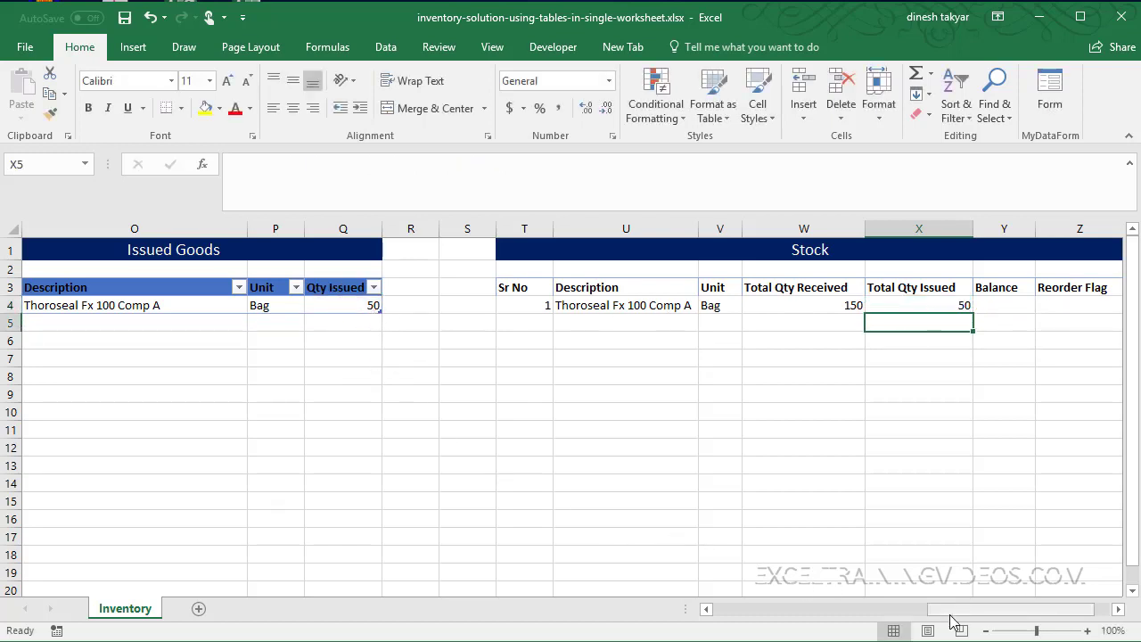
Fill row 5 of the Issued Goods table with Sr No 1 and Qty Issued 60.
{"action": "left_click_drag", "start_coordinate": [954, 610], "coordinate": [833, 611]}
{"action": "left_click", "coordinate": [669, 320]}
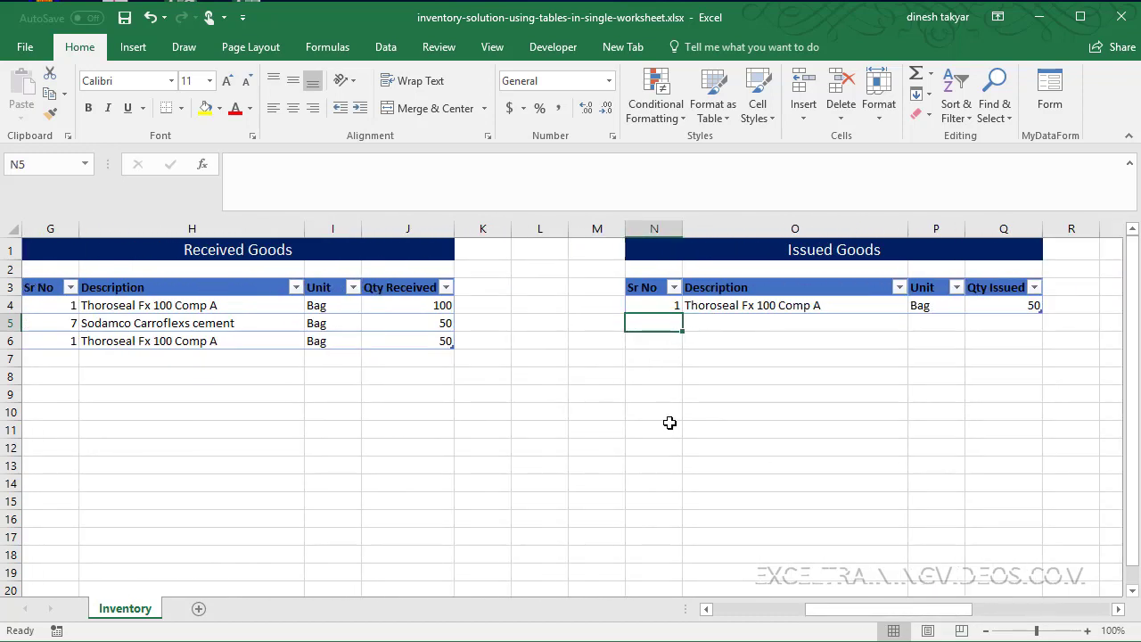
{"action": "type", "text": "1"}
{"action": "key", "text": "Tab"}
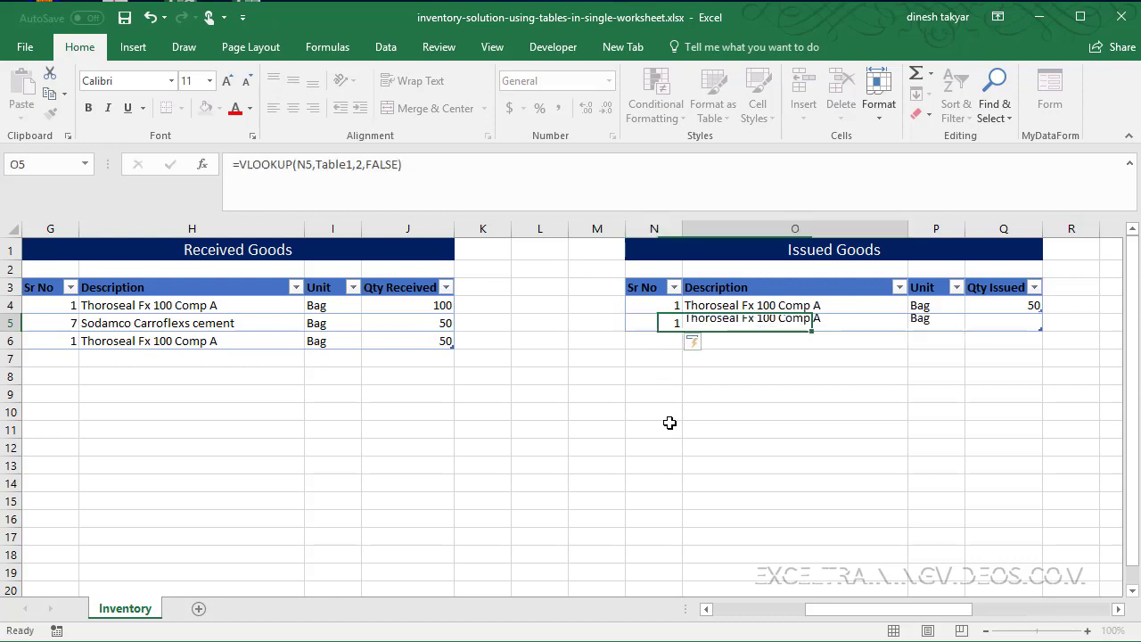
{"action": "key", "text": "Tab"}
{"action": "key", "text": "Tab"}
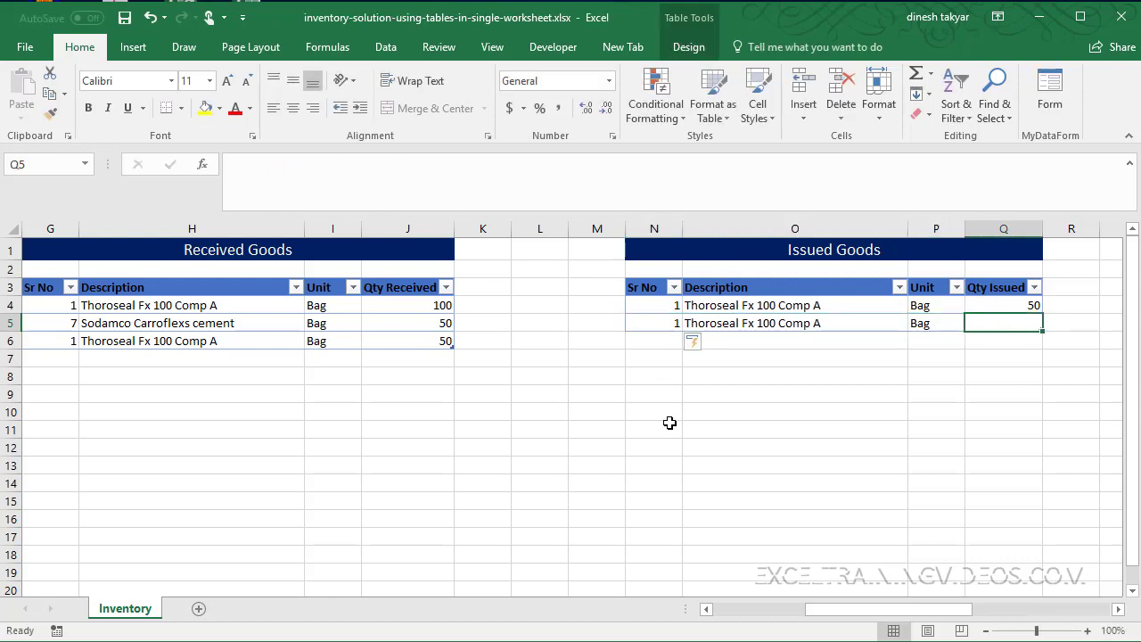
{"action": "type", "text": "60"}
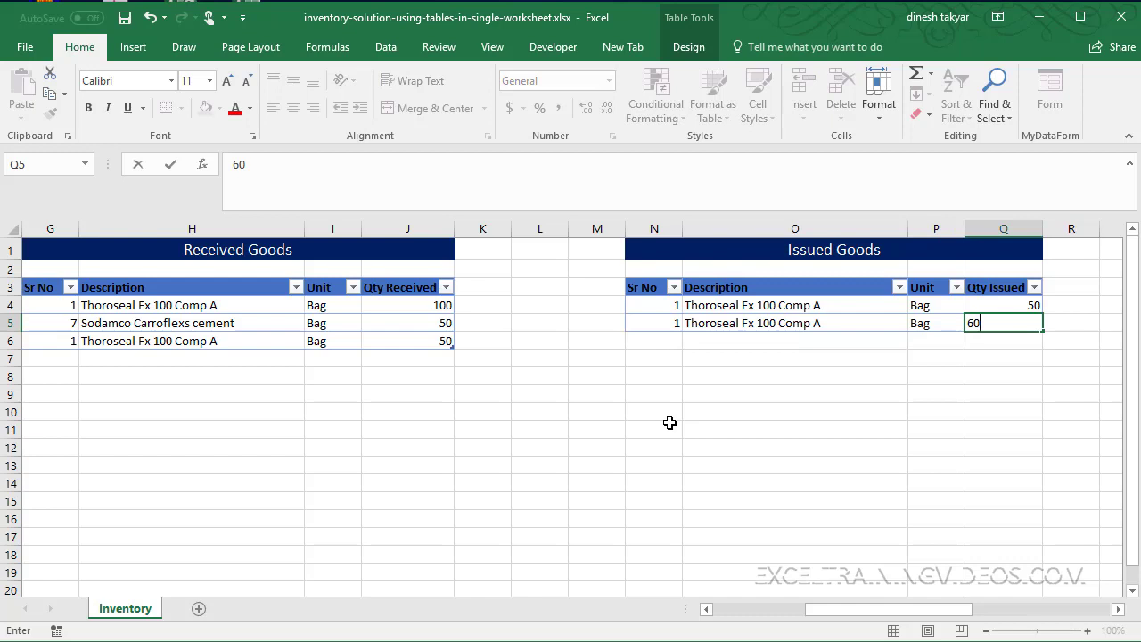
{"action": "key", "text": "Return"}
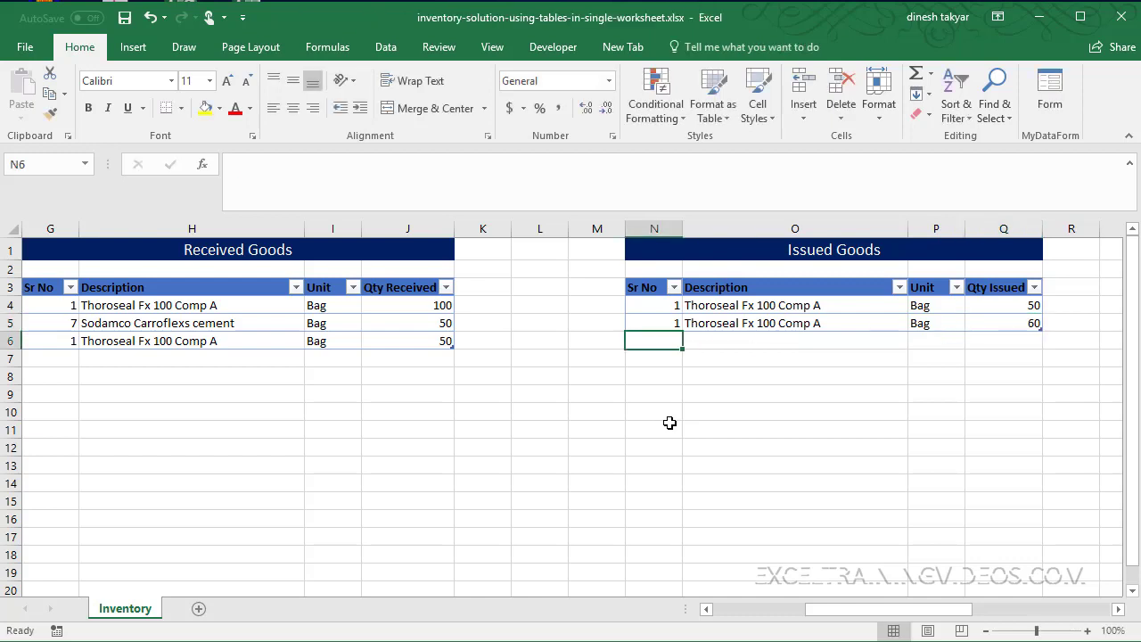
Check the recalculated Total Qty Issued and its formula in Stock cell X4.
{"action": "left_click", "coordinate": [1118, 608]}
{"action": "left_click", "coordinate": [1119, 609]}
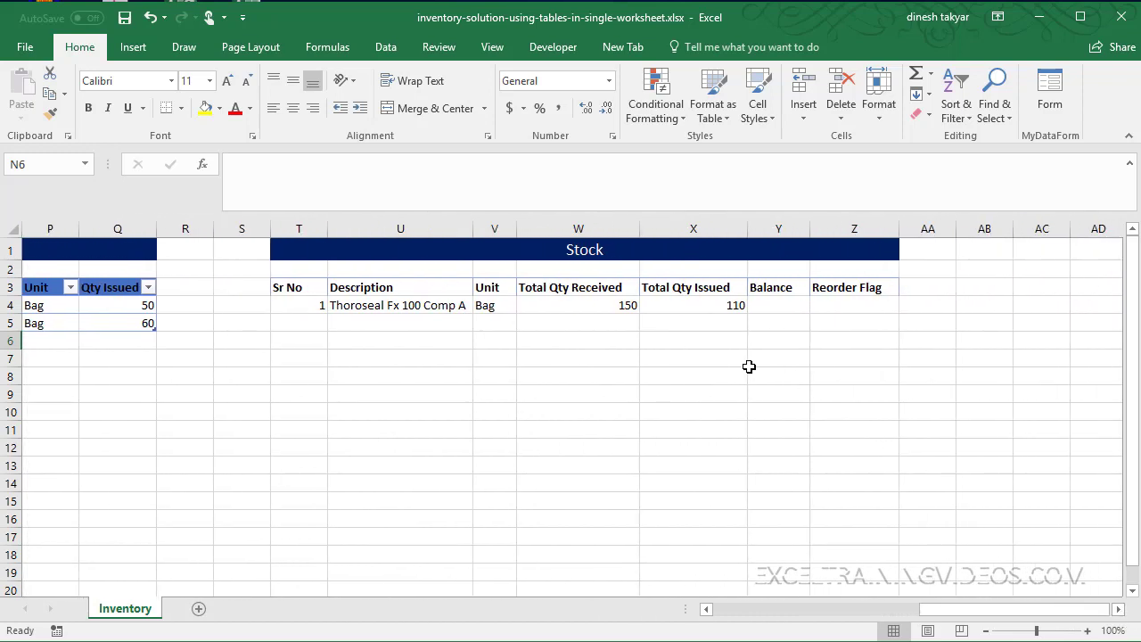
{"action": "left_click", "coordinate": [685, 308]}
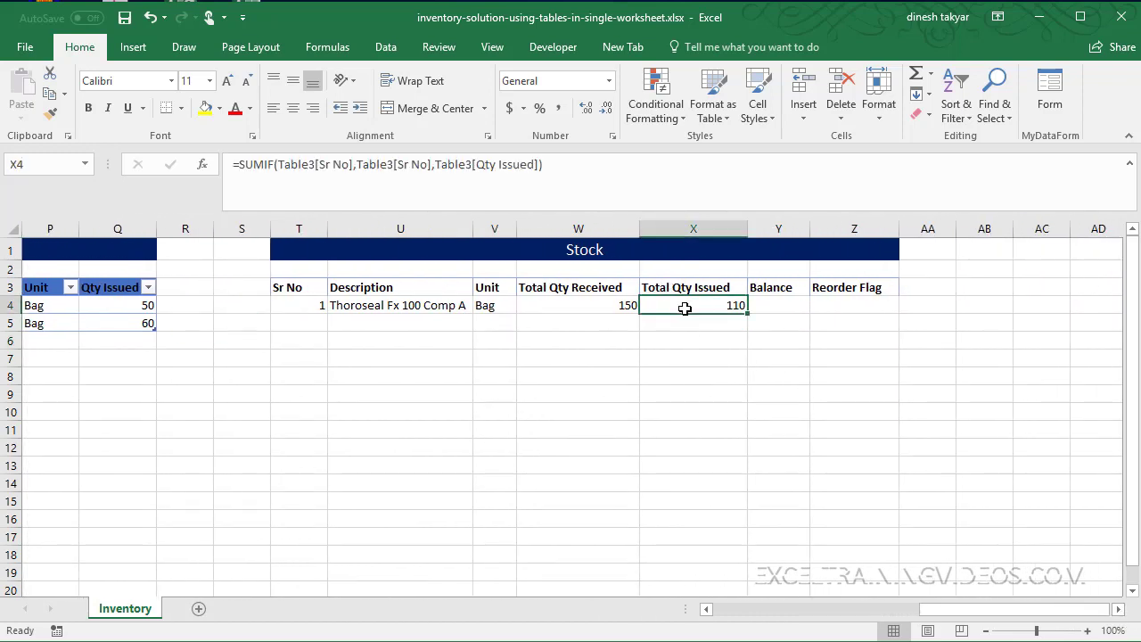
Enter the formula =W4-X4 in Stock Balance cell Y4 to subtract issued from received quantity.
{"action": "left_click", "coordinate": [779, 305]}
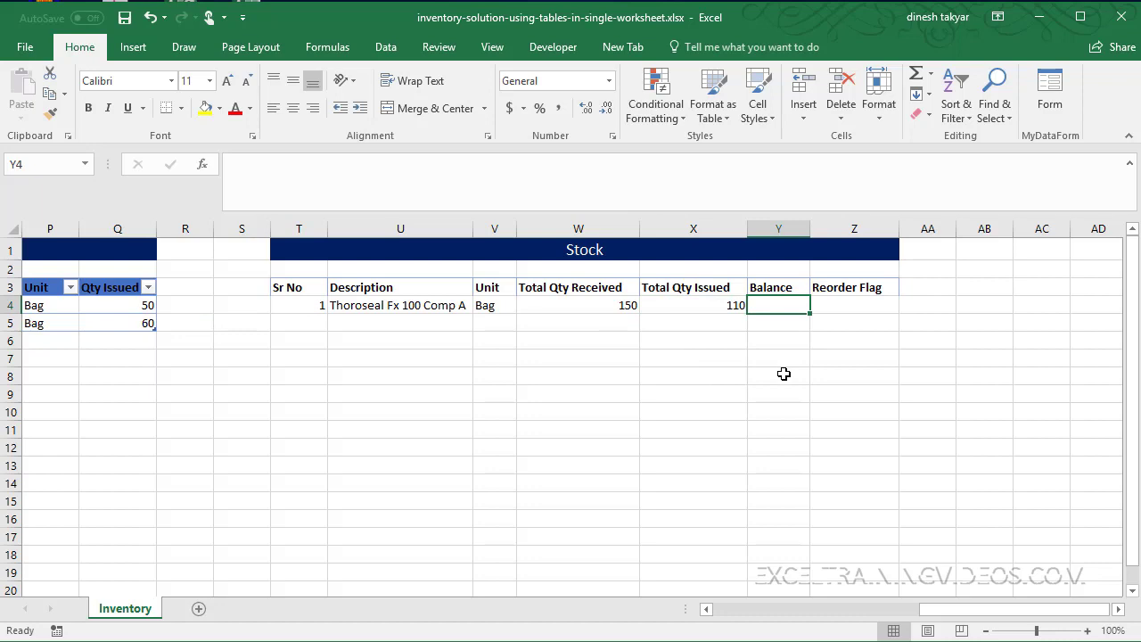
{"action": "type", "text": "="}
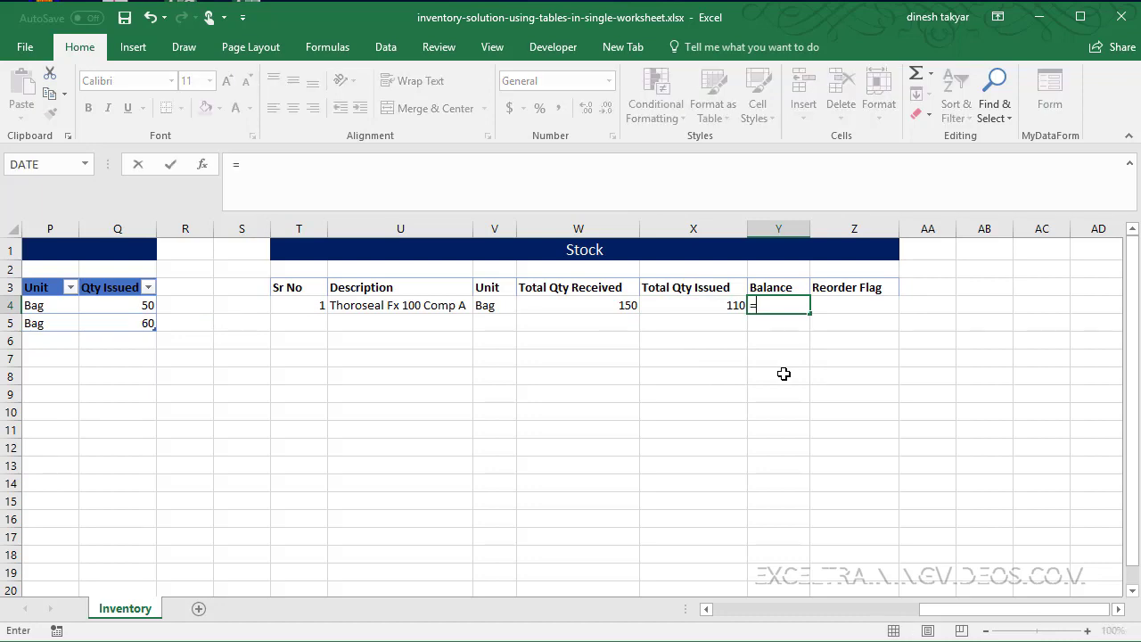
{"action": "left_click", "coordinate": [603, 305]}
{"action": "type", "text": "-"}
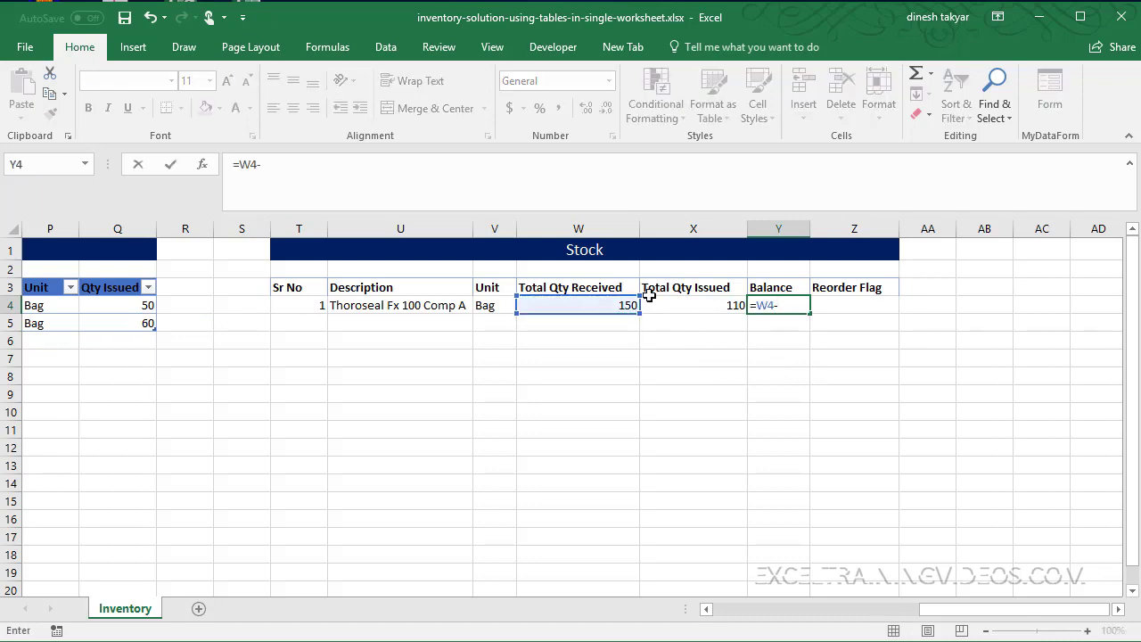
{"action": "left_click", "coordinate": [702, 299]}
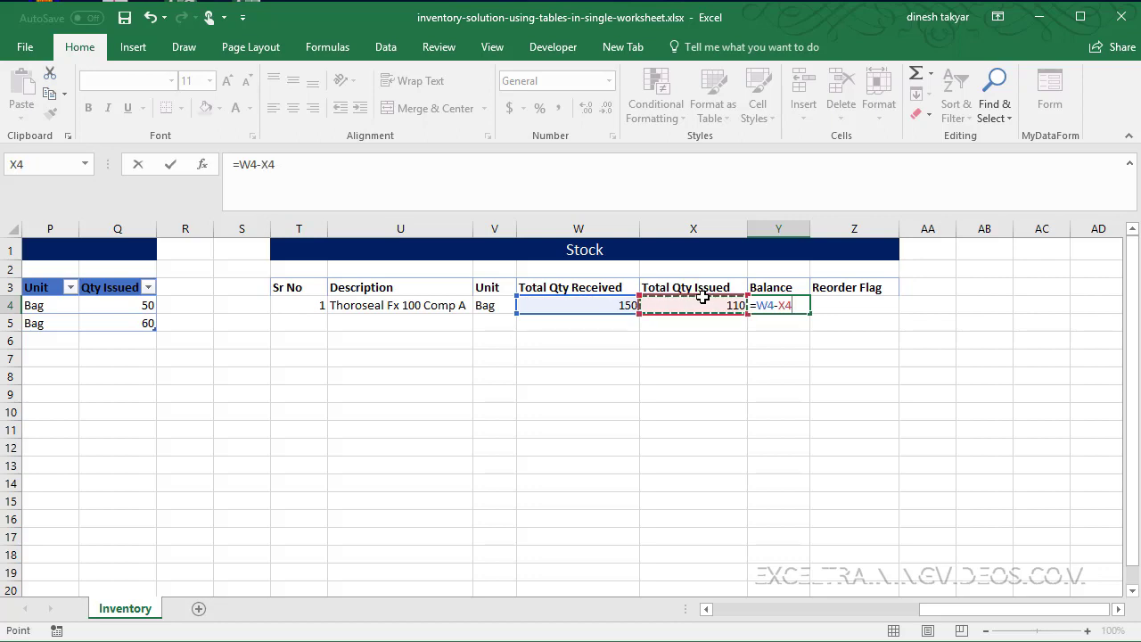
{"action": "key", "text": "Return"}
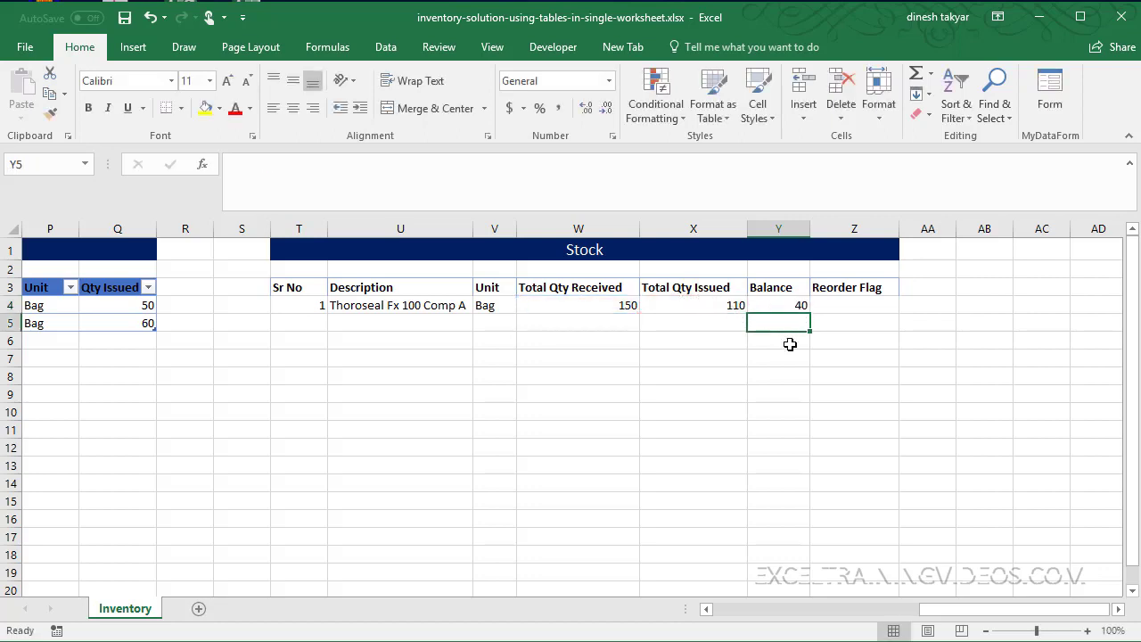
Enter the formula =IF(Y4<0,1,"") in Stock Reorder Flag cell Z4.
{"action": "left_click", "coordinate": [845, 306]}
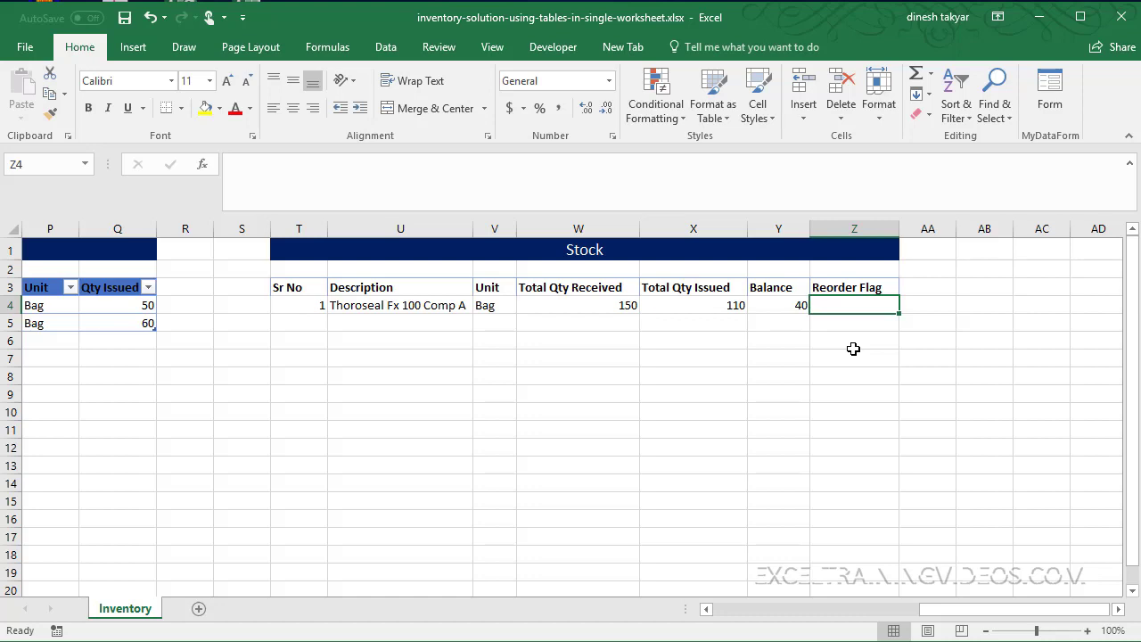
{"action": "type", "text": "="}
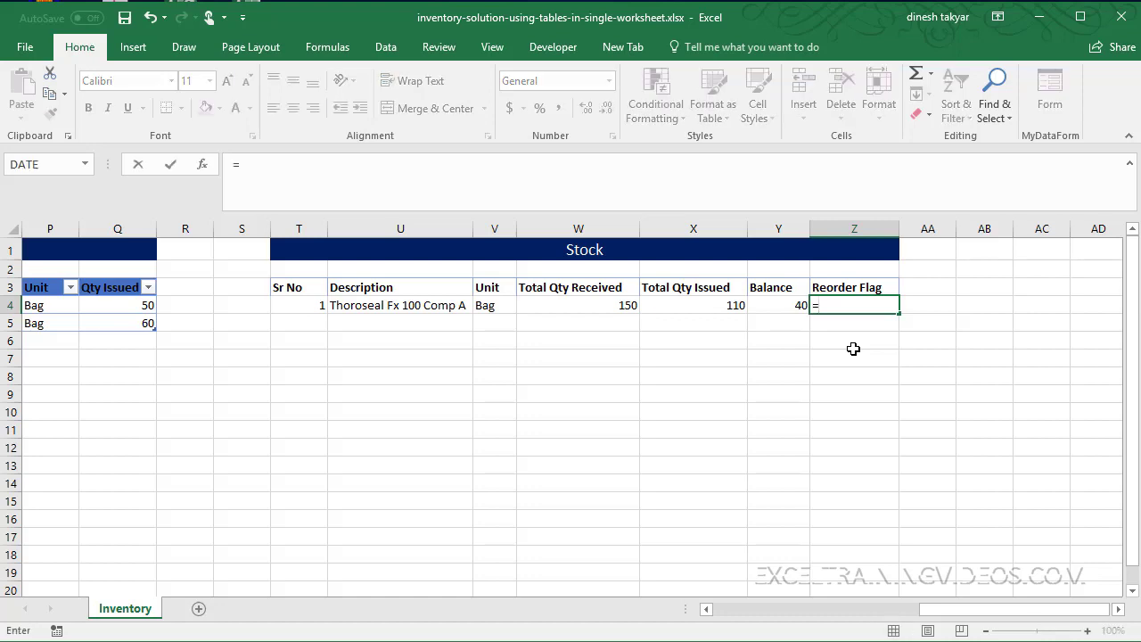
{"action": "type", "text": "if"}
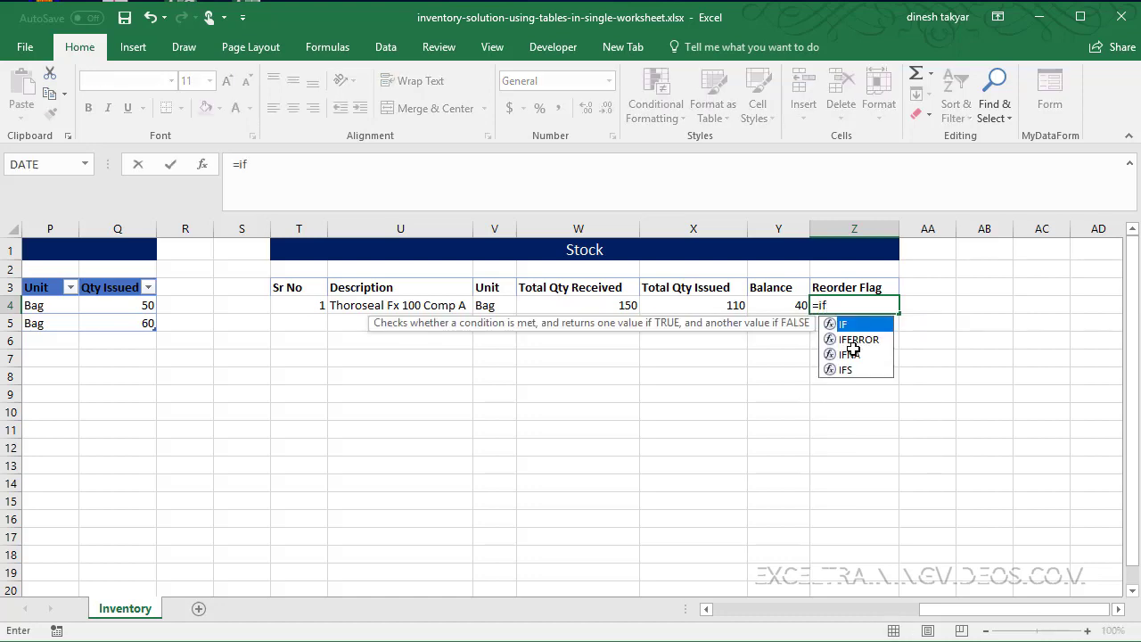
{"action": "type", "text": "("}
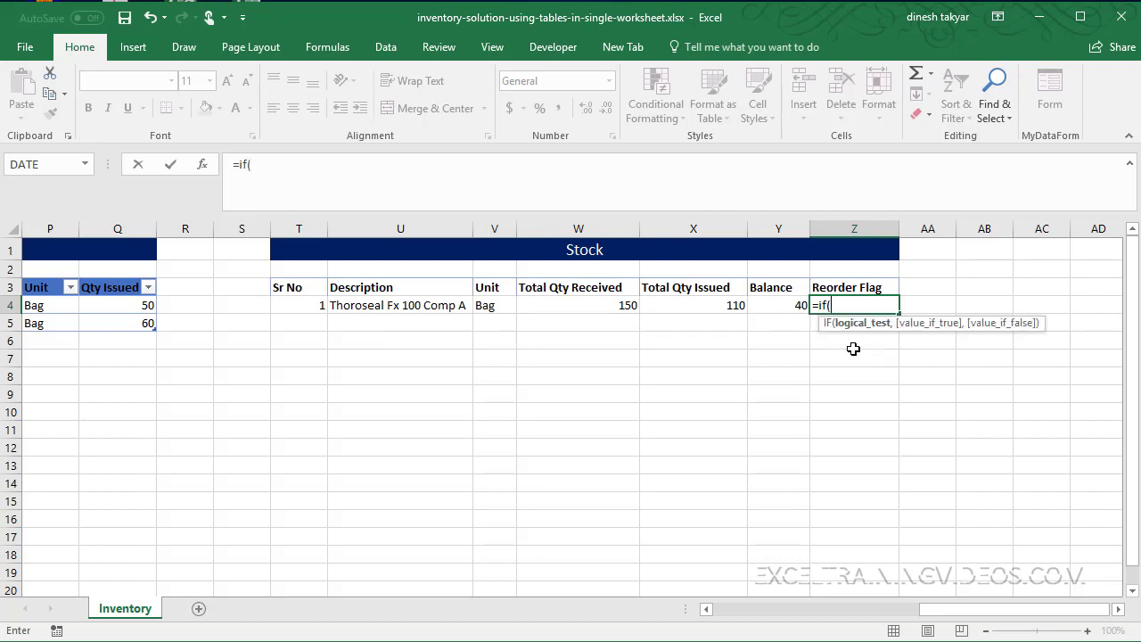
{"action": "left_click", "coordinate": [773, 304]}
{"action": "type", "text": "<0"}
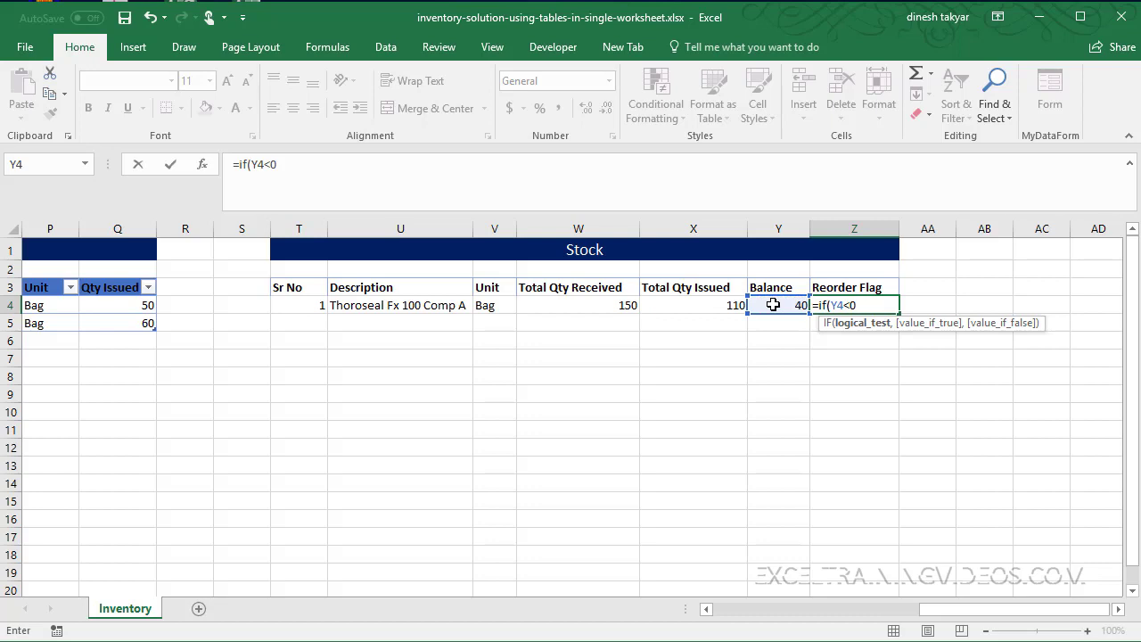
{"action": "type", "text": ","}
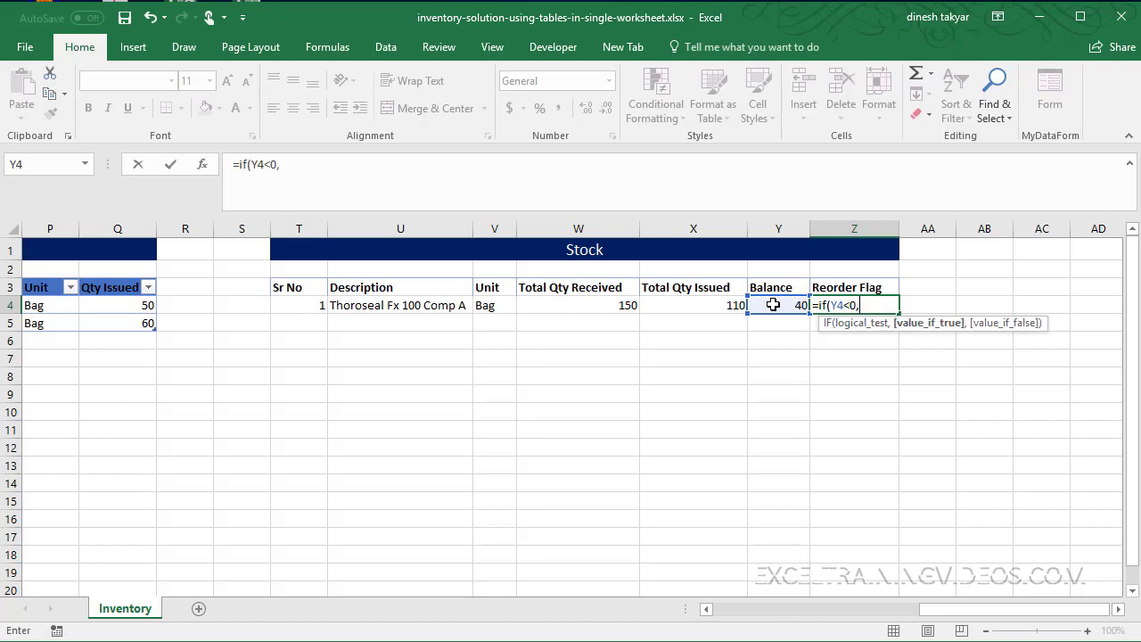
{"action": "type", "text": "1,"}
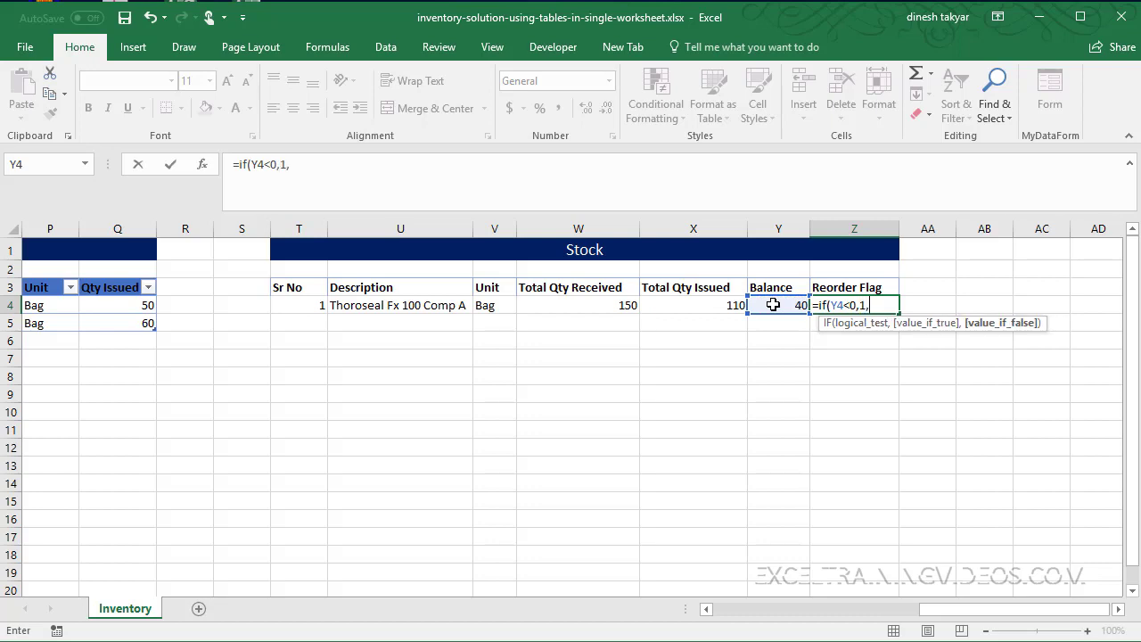
{"action": "type", "text": "\"\")"}
{"action": "key", "text": "Return"}
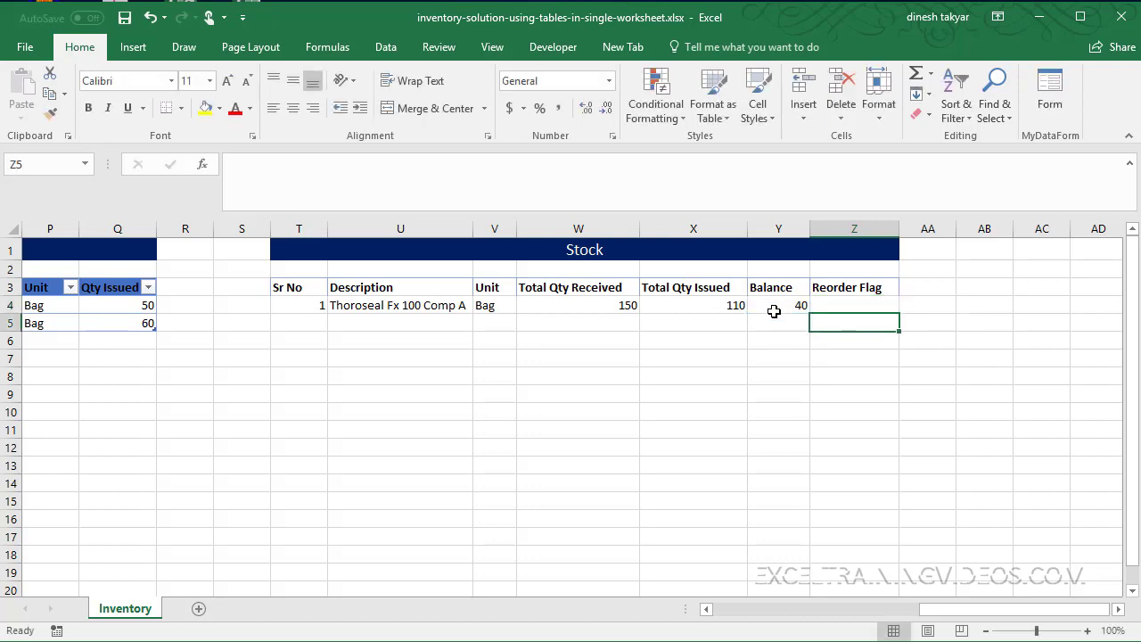
Start a new conditional formatting rule for Stock Balance cell Y4 that uses a formula to determine which cells to format.
{"action": "left_click", "coordinate": [778, 305]}
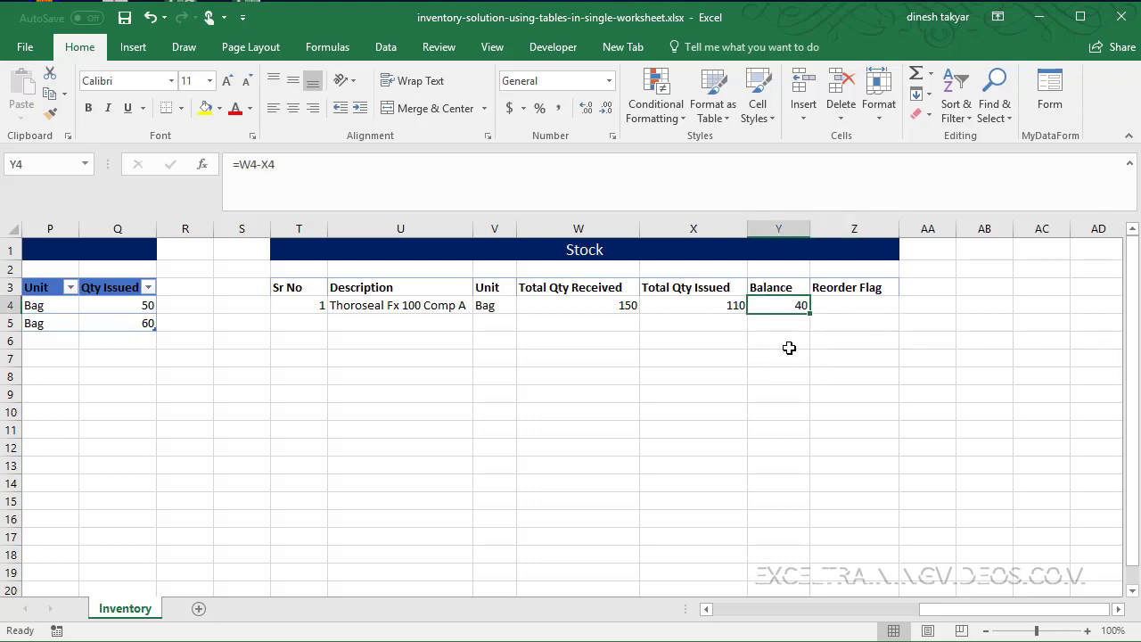
{"action": "left_click", "coordinate": [684, 119]}
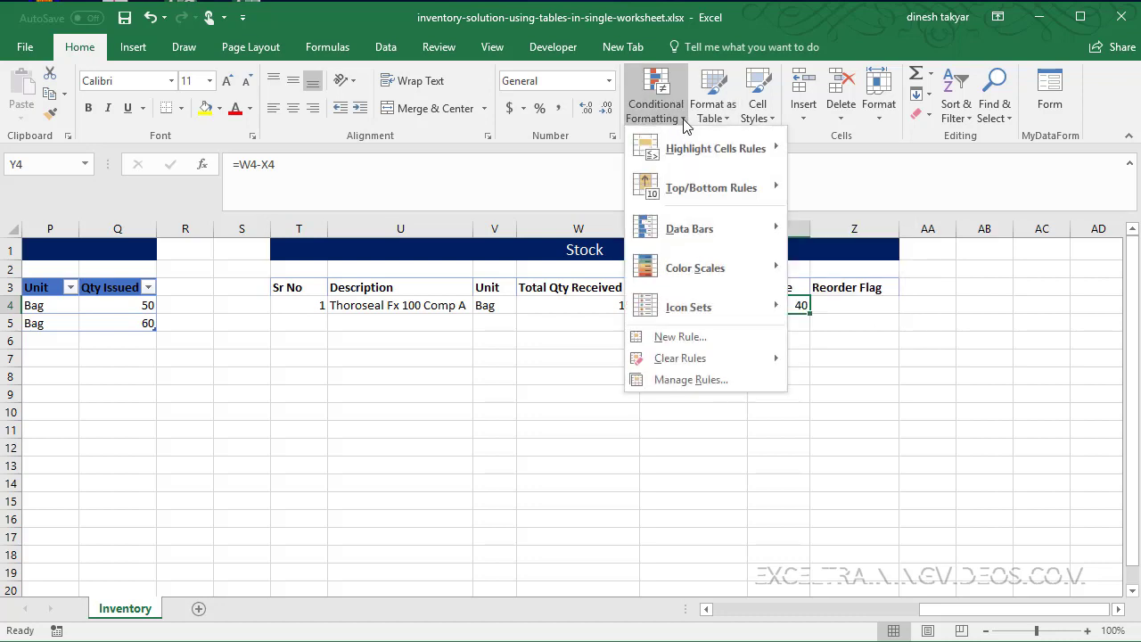
{"action": "left_click", "coordinate": [687, 380]}
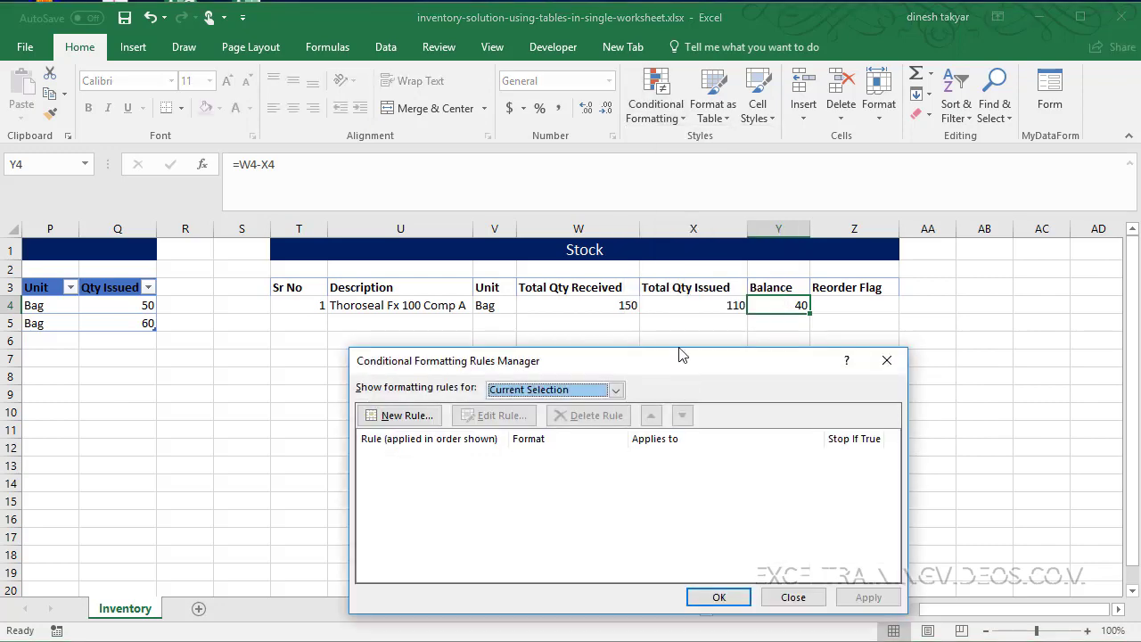
{"action": "left_click_drag", "start_coordinate": [680, 354], "coordinate": [636, 345]}
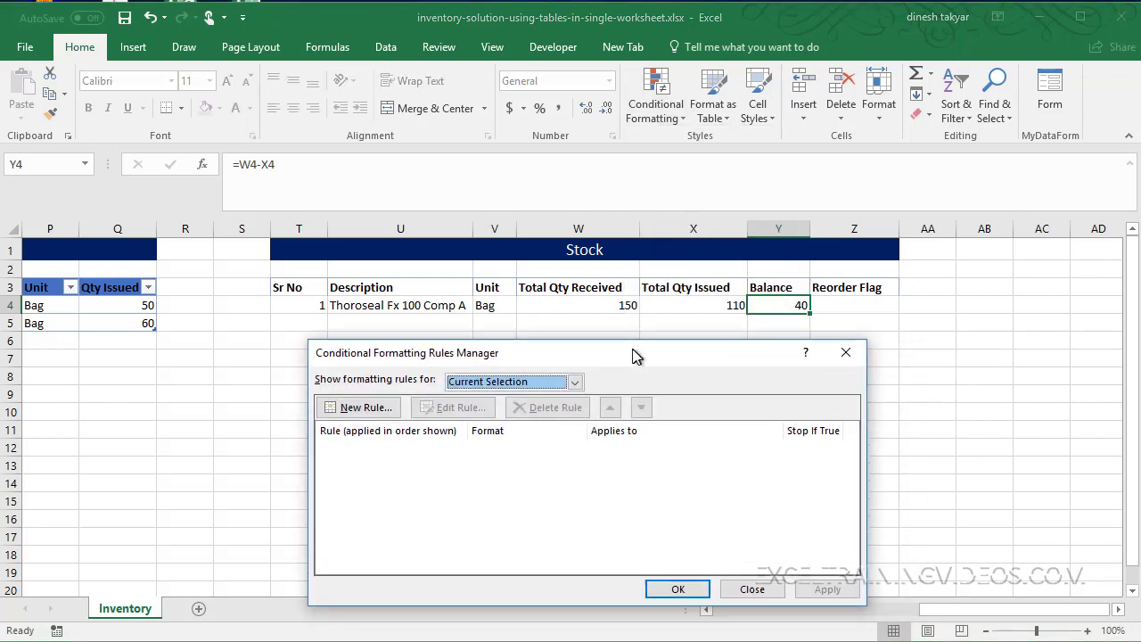
{"action": "left_click", "coordinate": [378, 407]}
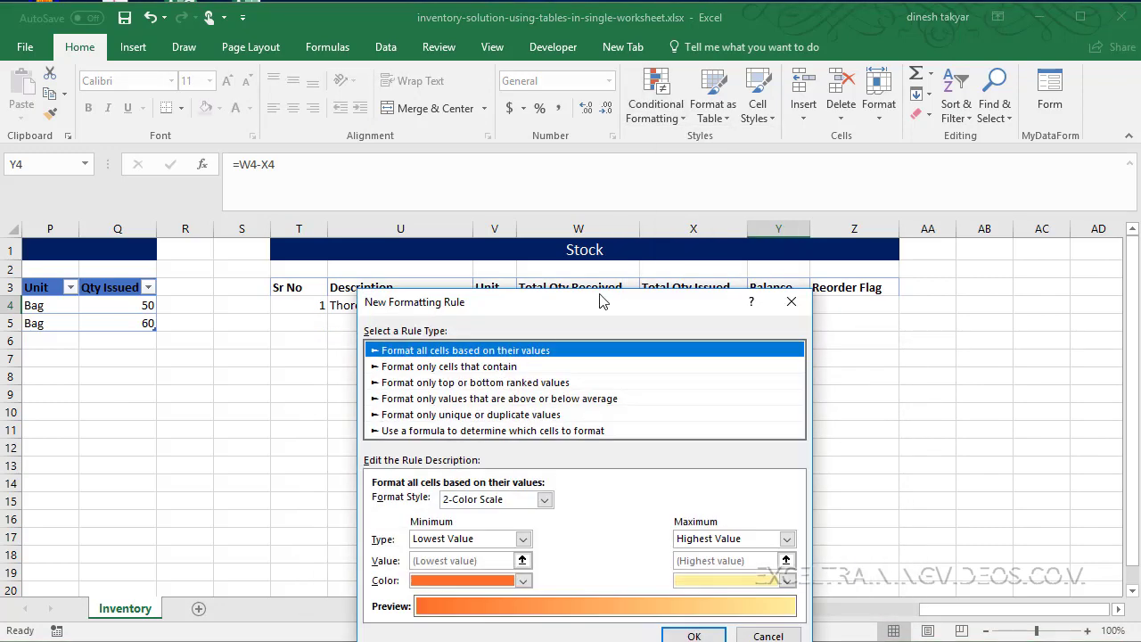
{"action": "left_click_drag", "start_coordinate": [594, 303], "coordinate": [457, 245]}
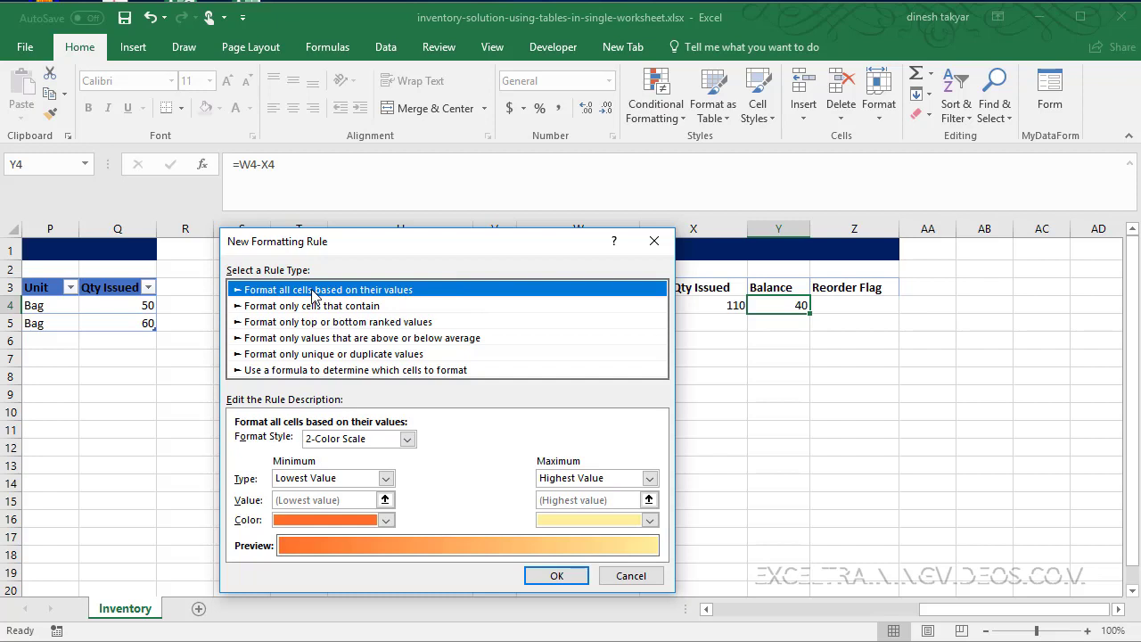
{"action": "left_click", "coordinate": [324, 371]}
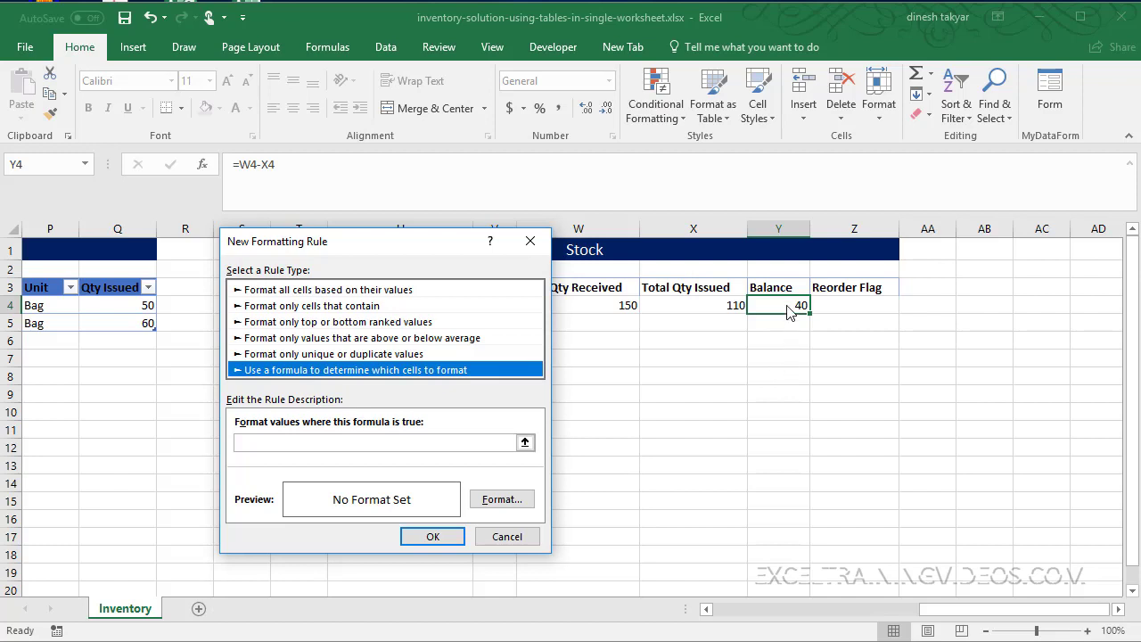
Enter =$W$4>$X$4 as the rule's condition, comparing Total Qty Received with Total Qty Issued.
{"action": "left_click", "coordinate": [334, 443]}
{"action": "left_click", "coordinate": [334, 443]}
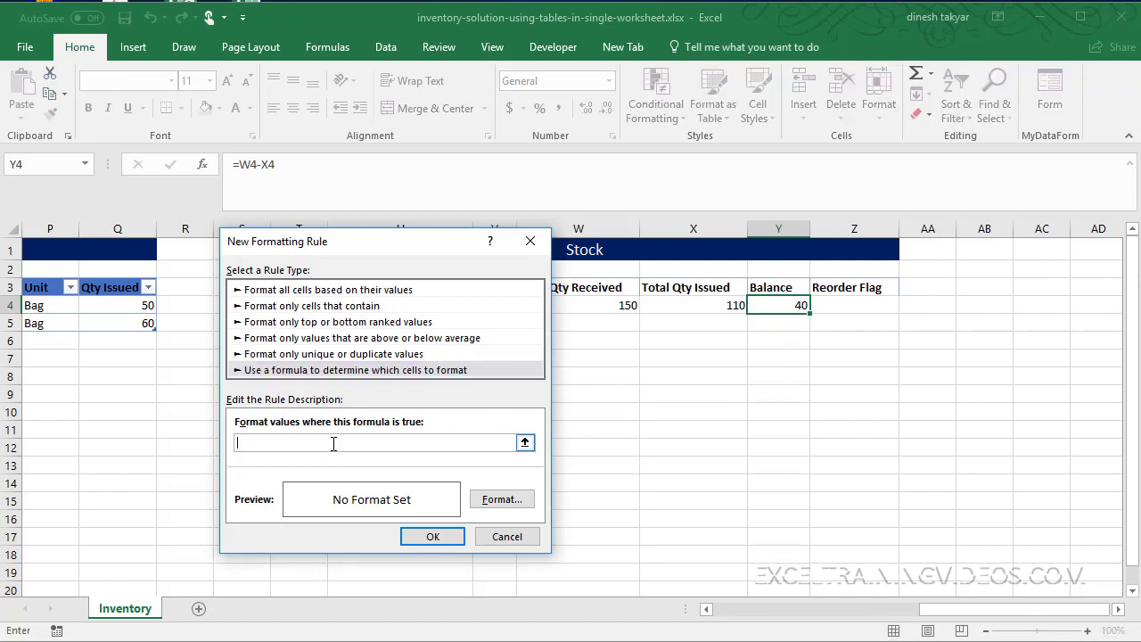
{"action": "left_click", "coordinate": [524, 443]}
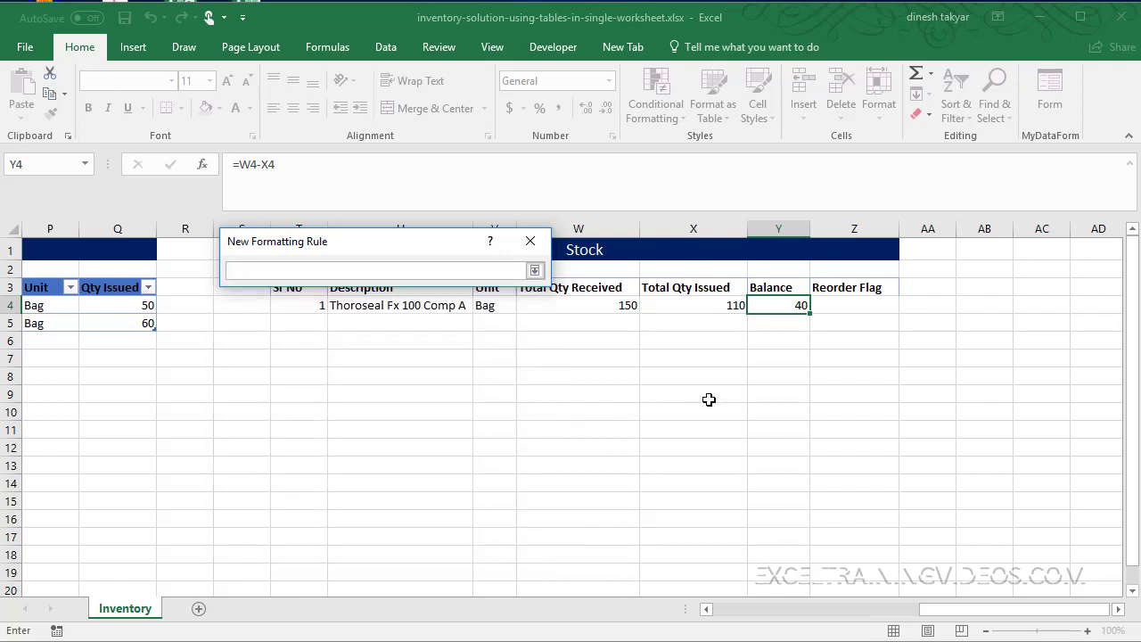
{"action": "left_click", "coordinate": [623, 305]}
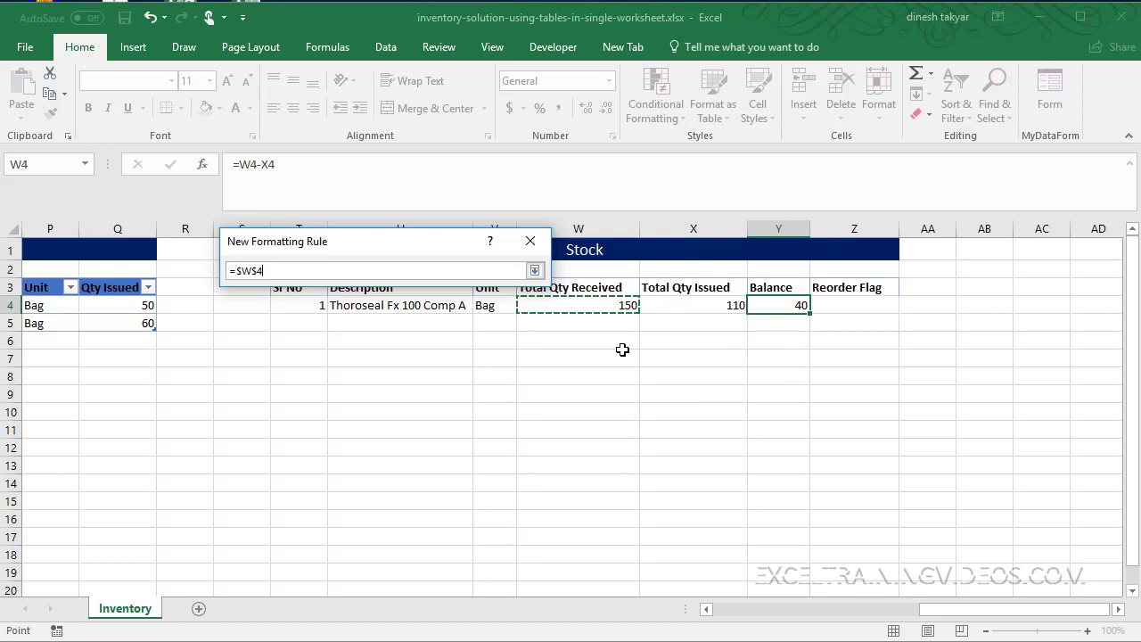
{"action": "type", "text": ">"}
{"action": "left_click", "coordinate": [701, 305]}
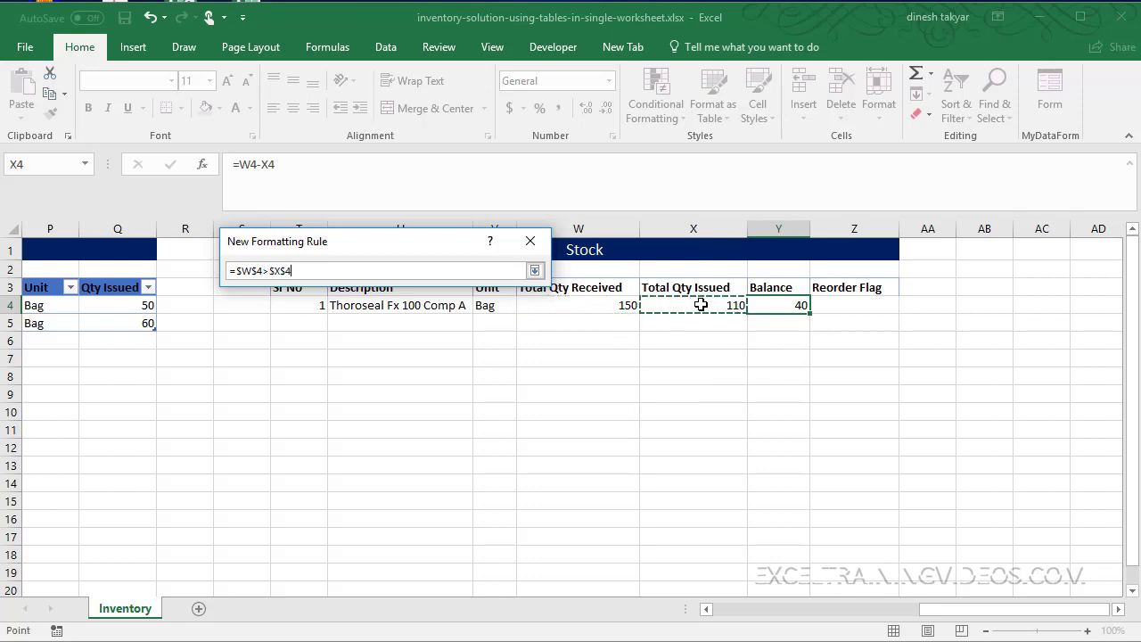
{"action": "left_click", "coordinate": [535, 270]}
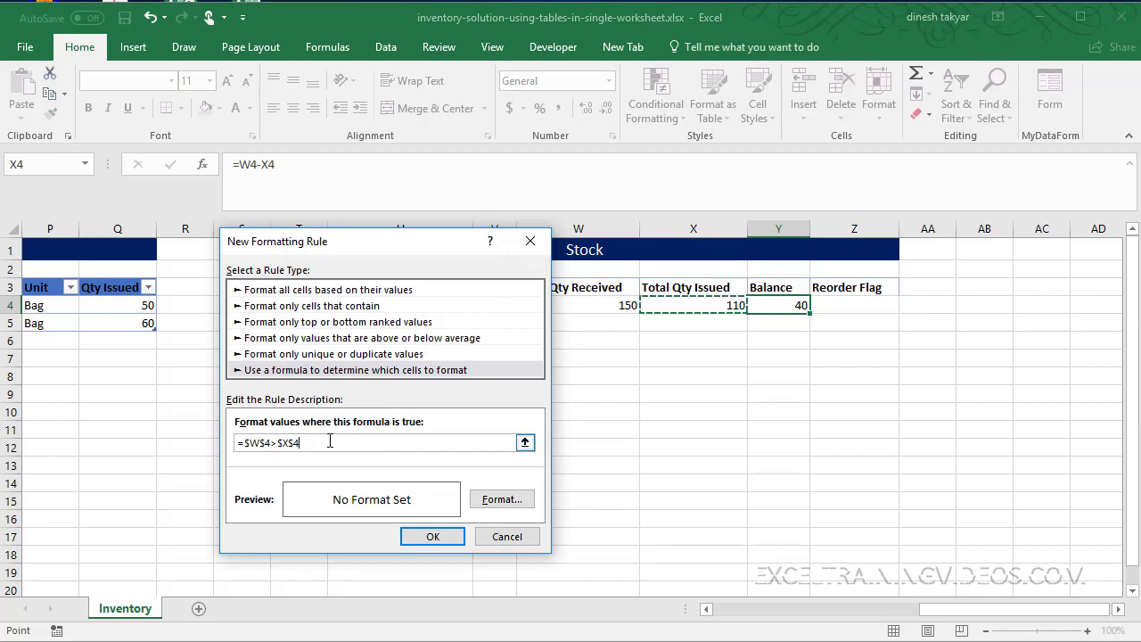
Make the references in the condition relative so it reads =W4>X4, and save the rule without a format.
{"action": "left_click", "coordinate": [253, 443]}
{"action": "key", "text": "BackSpace"}
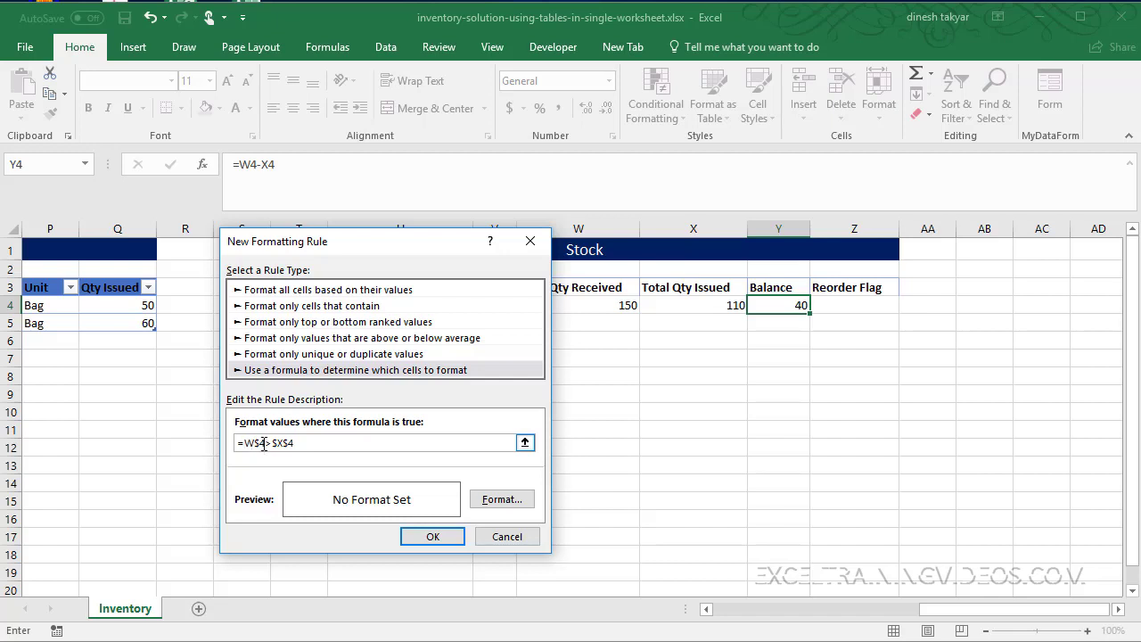
{"action": "key", "text": "BackSpace"}
{"action": "key", "text": "BackSpace"}
{"action": "key", "text": "BackSpace"}
{"action": "left_click", "coordinate": [413, 536]}
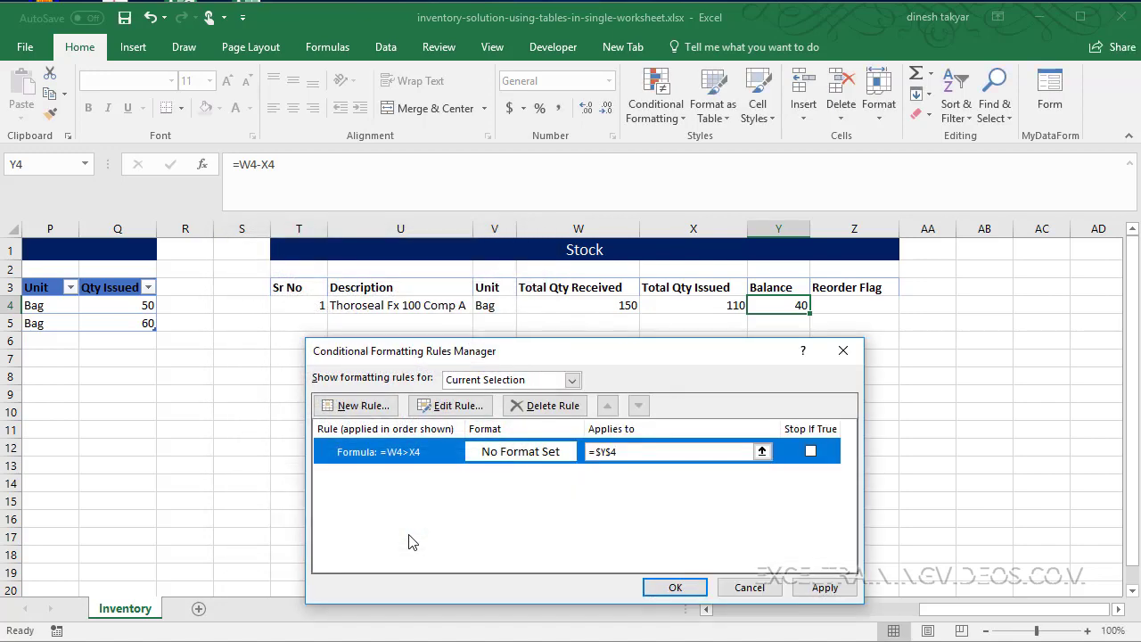
Add a second formula-based rule for cell Y4 with the condition =$W$4<$X$4.
{"action": "left_click", "coordinate": [360, 405]}
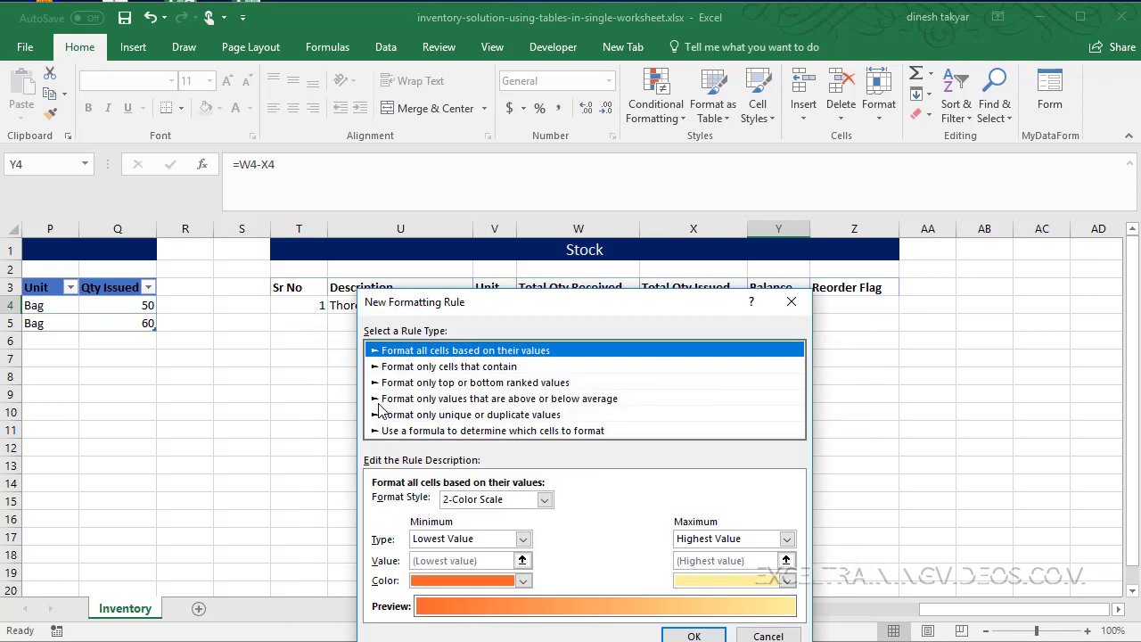
{"action": "left_click_drag", "start_coordinate": [520, 302], "coordinate": [315, 232]}
{"action": "left_click", "coordinate": [304, 360]}
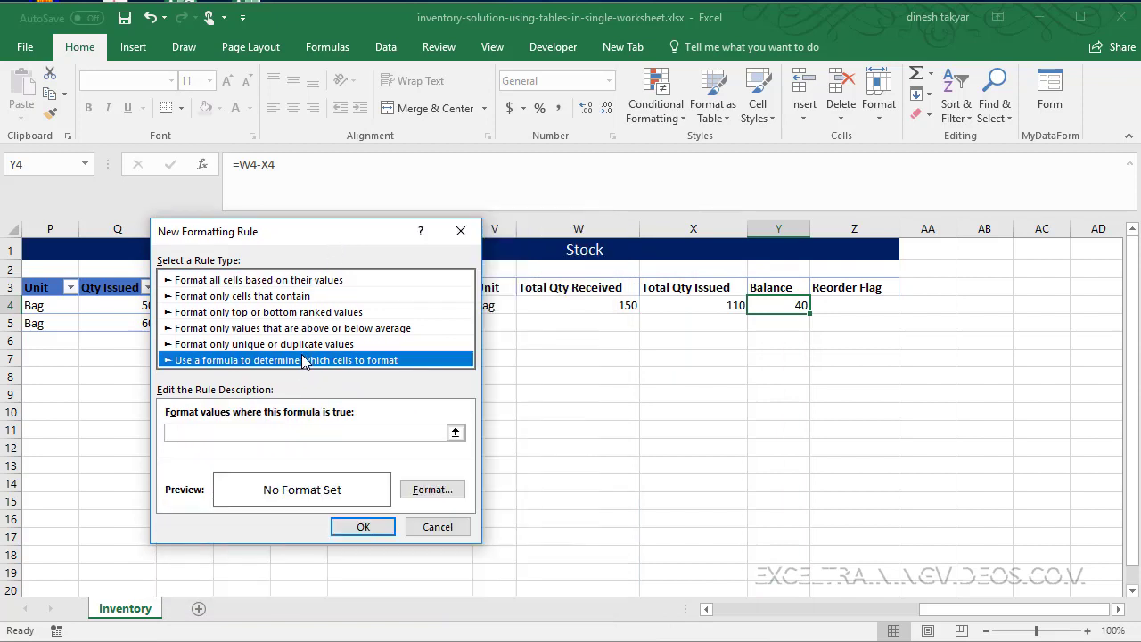
{"action": "left_click", "coordinate": [281, 433]}
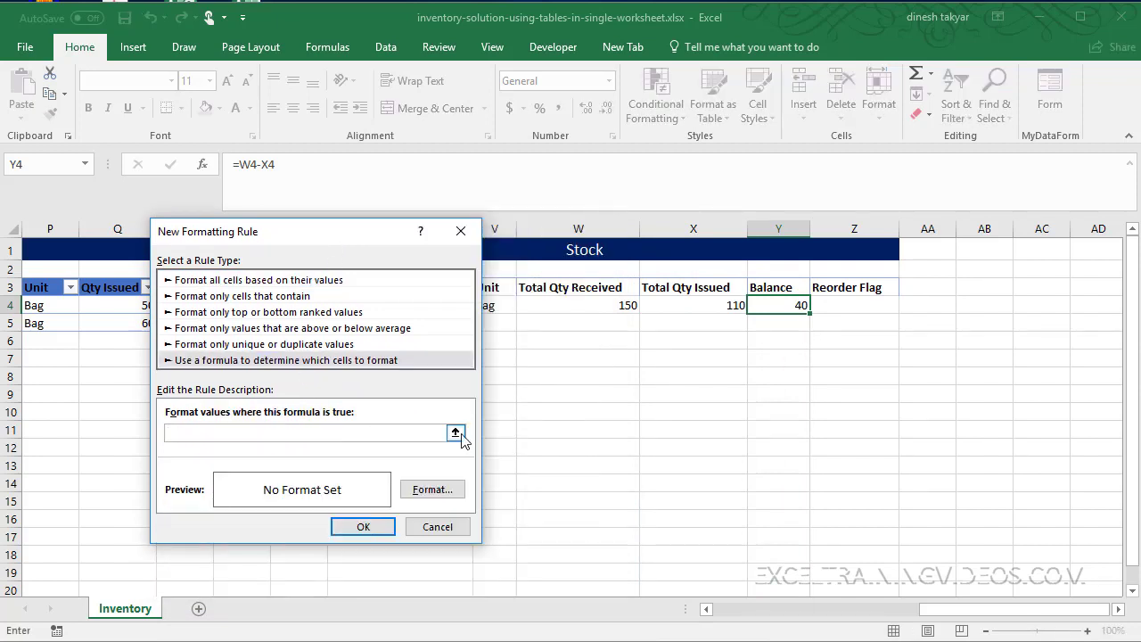
{"action": "left_click", "coordinate": [595, 305]}
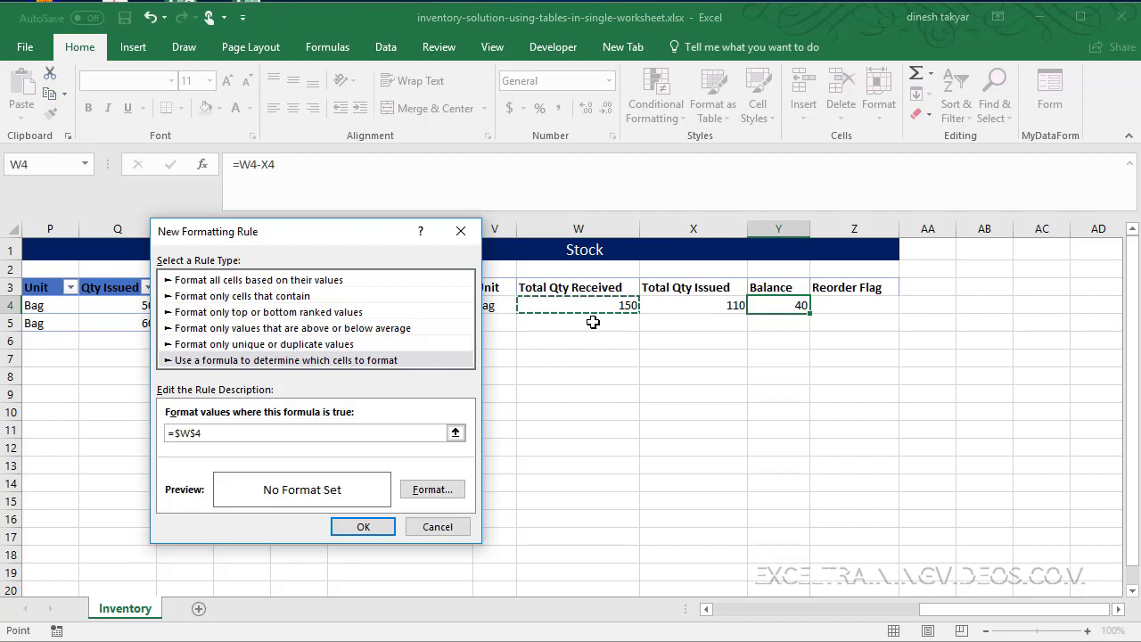
{"action": "type", "text": "<"}
{"action": "left_click", "coordinate": [711, 305]}
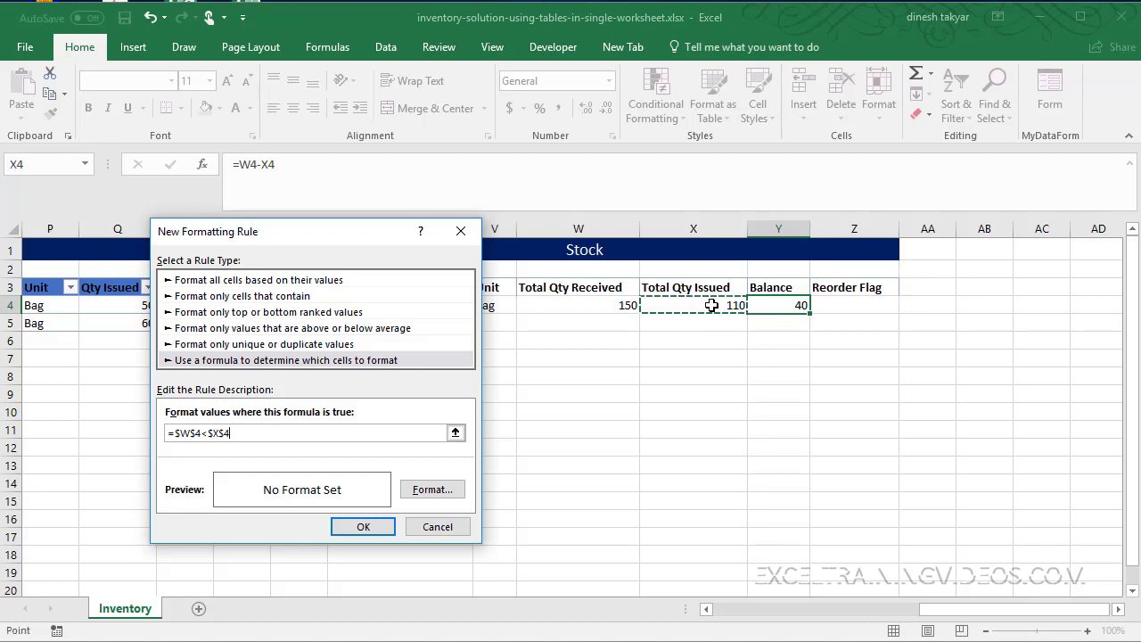
Give the second rule a red fill with a white, bold font.
{"action": "left_click", "coordinate": [433, 489]}
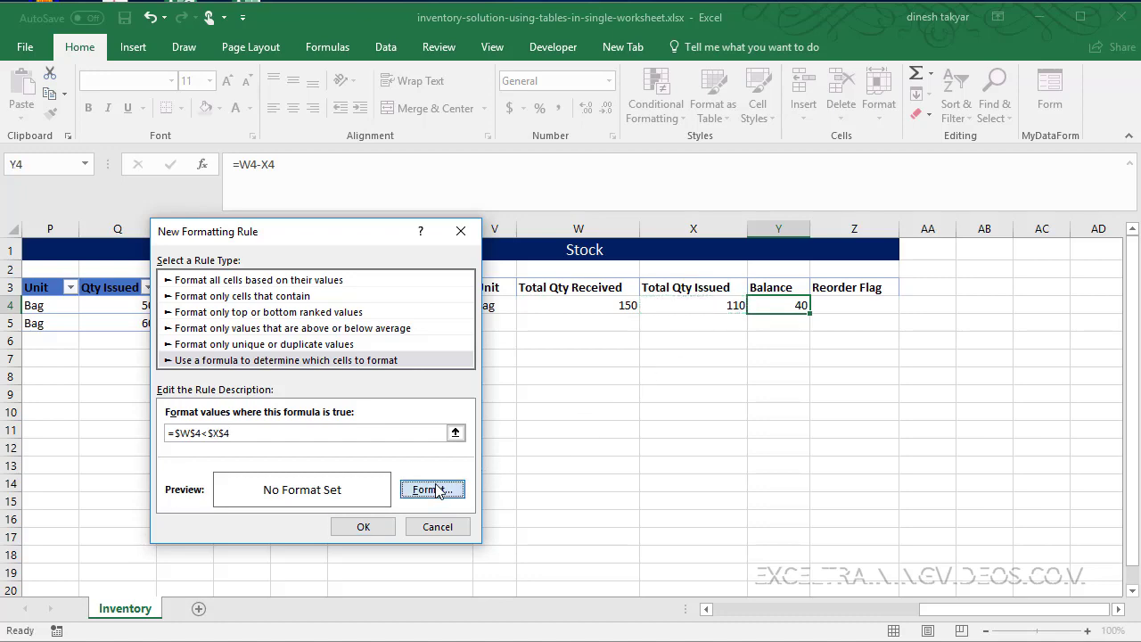
{"action": "left_click_drag", "start_coordinate": [550, 226], "coordinate": [352, 178]}
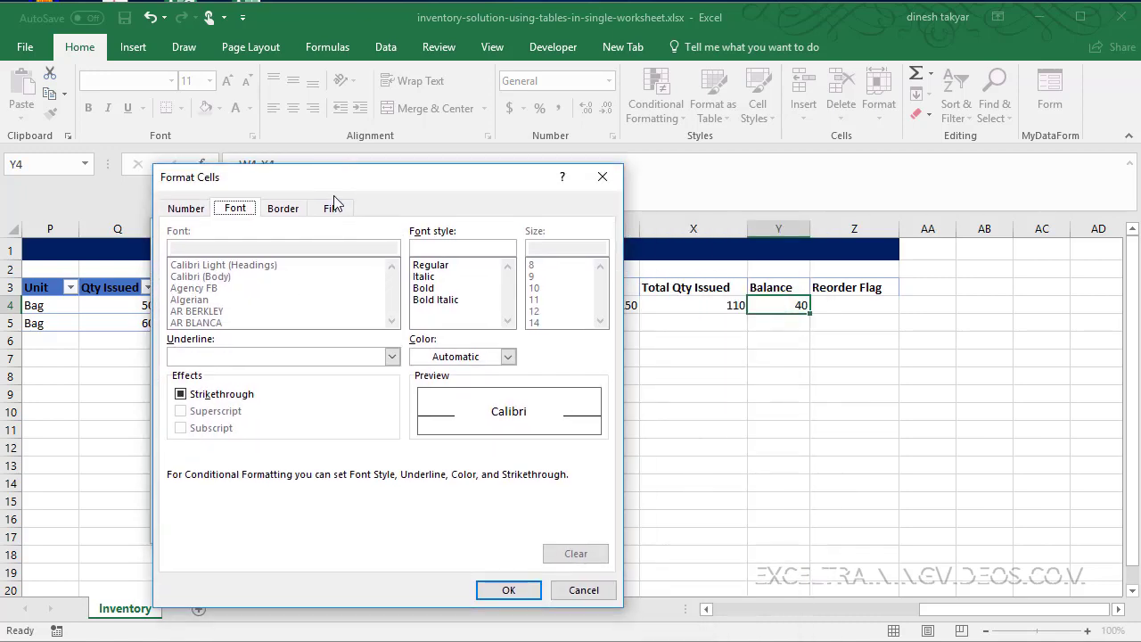
{"action": "left_click", "coordinate": [334, 209]}
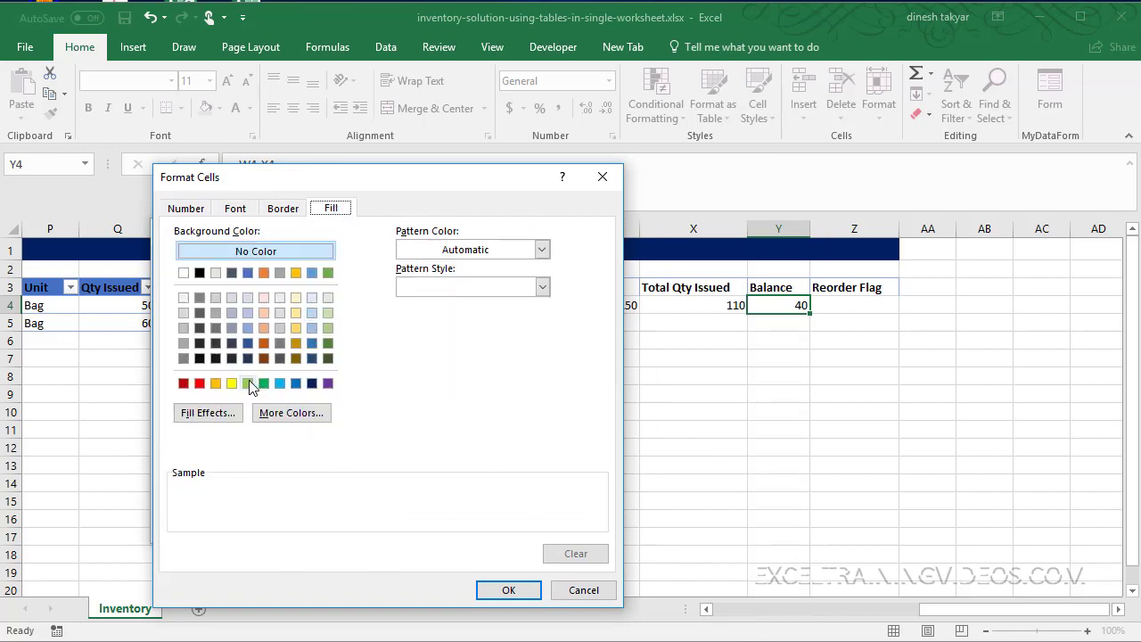
{"action": "left_click", "coordinate": [199, 384]}
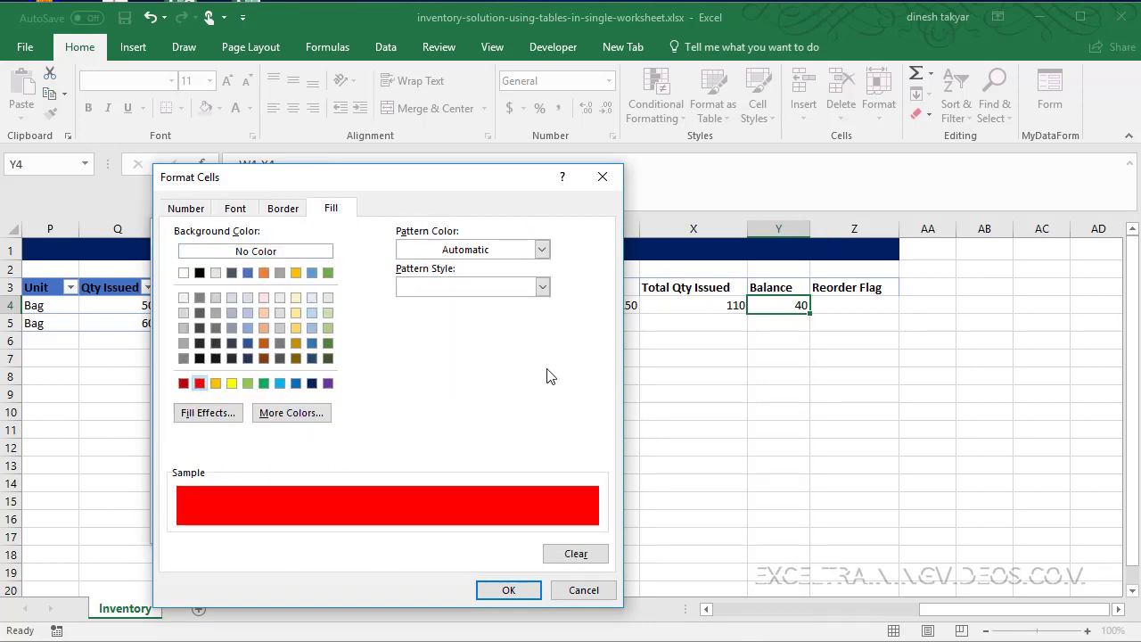
{"action": "left_click", "coordinate": [233, 208]}
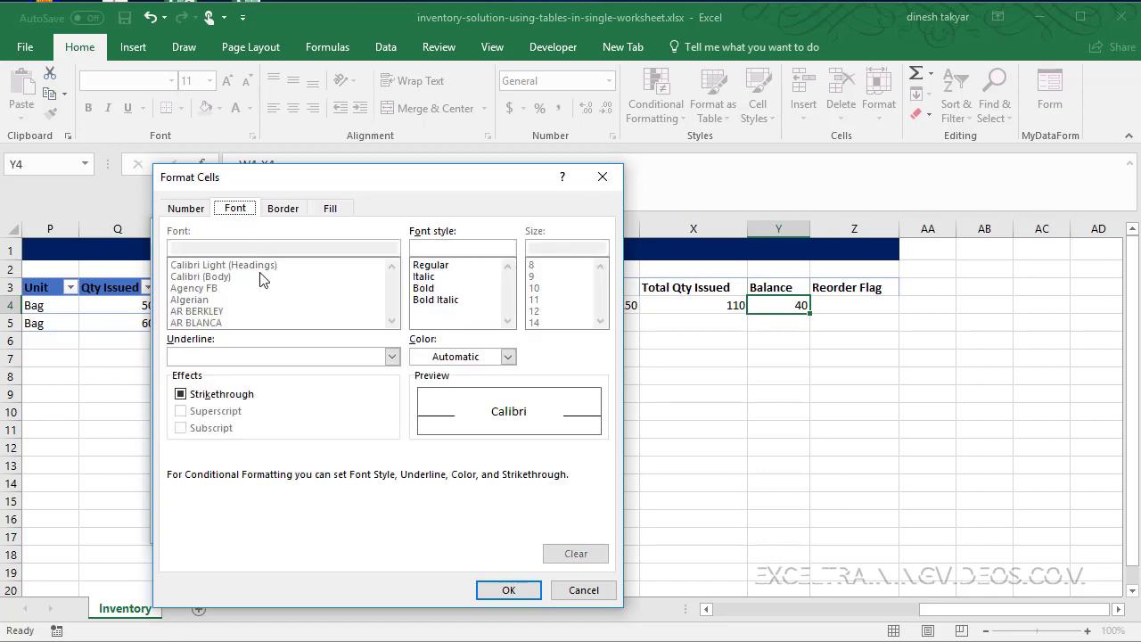
{"action": "left_click", "coordinate": [507, 356]}
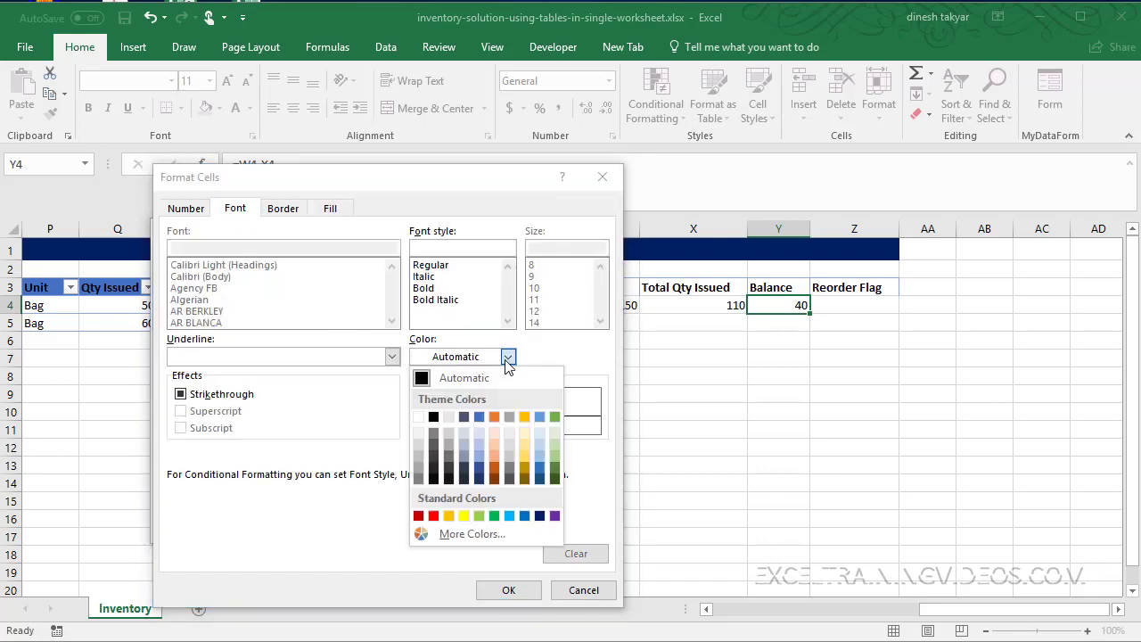
{"action": "left_click", "coordinate": [418, 417]}
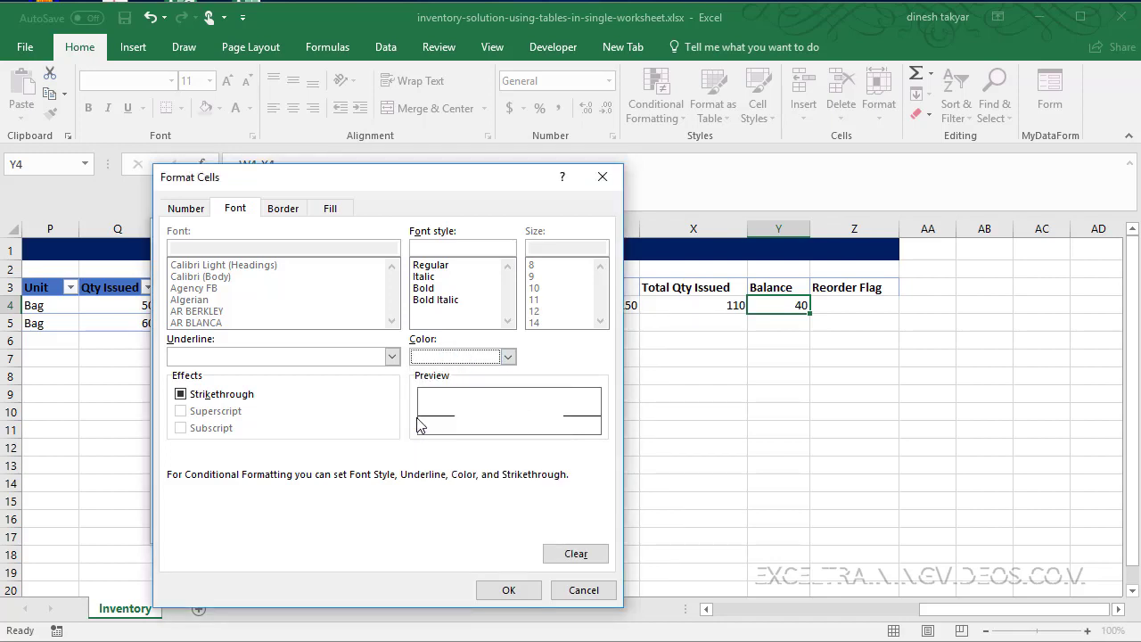
{"action": "left_click", "coordinate": [425, 289]}
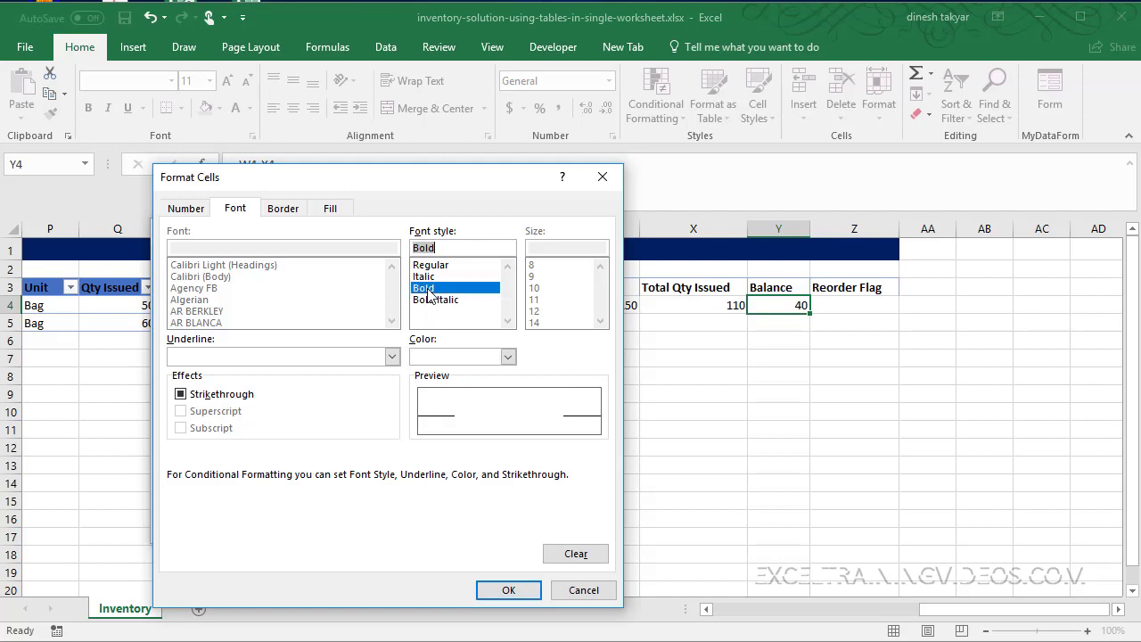
{"action": "left_click", "coordinate": [505, 591]}
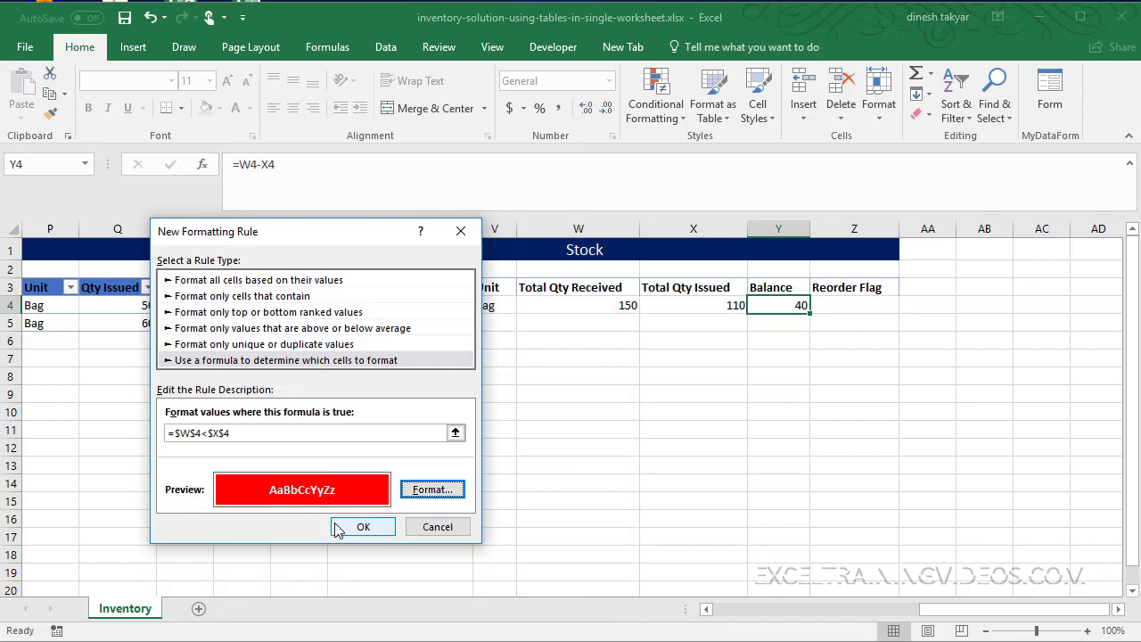
Change the second rule's condition to the relative form =W4<X4 and apply both rules to cell Y4.
{"action": "left_click", "coordinate": [184, 432]}
{"action": "key", "text": "BackSpace"}
{"action": "key", "text": "BackSpace"}
{"action": "type", "text": "W"}
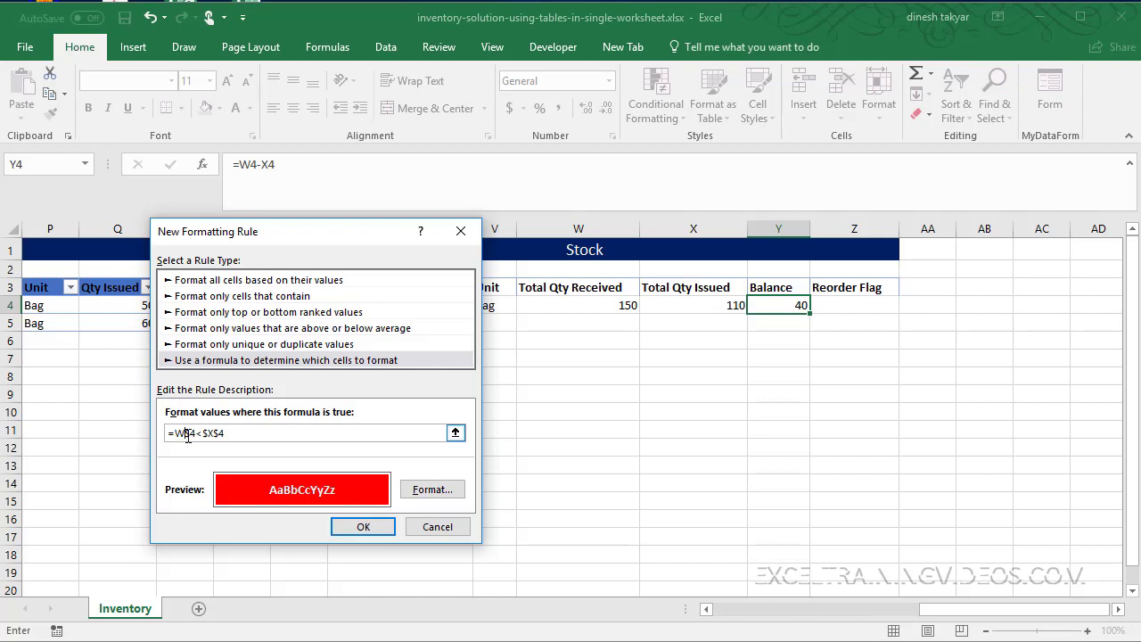
{"action": "key", "text": "Delete"}
{"action": "key", "text": "Delete"}
{"action": "key", "text": "Delete"}
{"action": "left_click", "coordinate": [375, 529]}
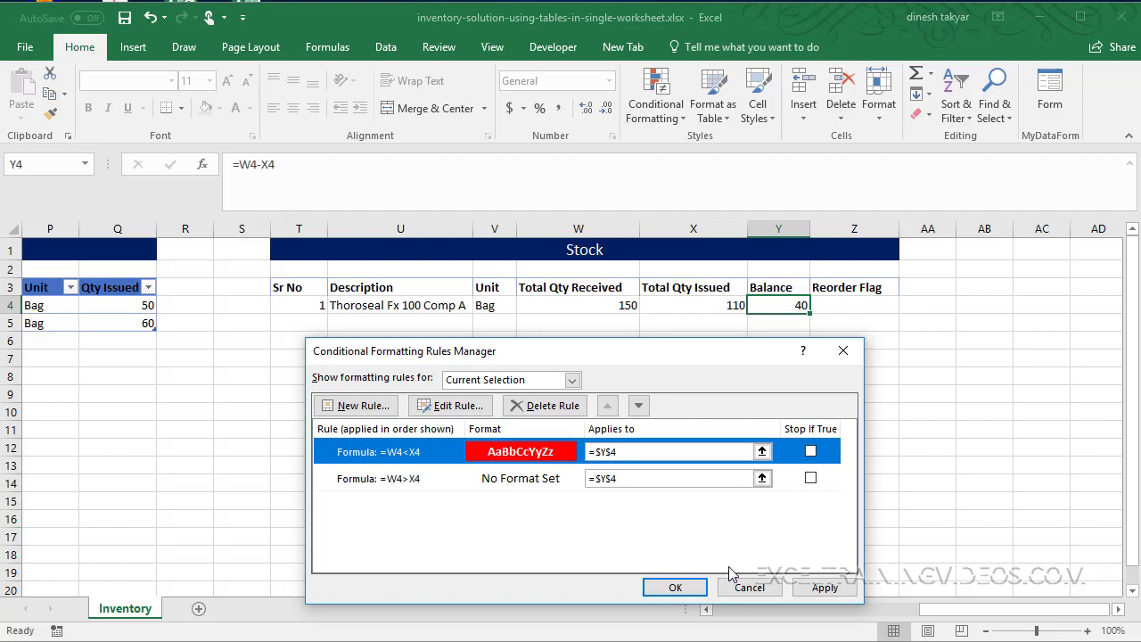
{"action": "left_click", "coordinate": [827, 588]}
{"action": "left_click", "coordinate": [677, 588]}
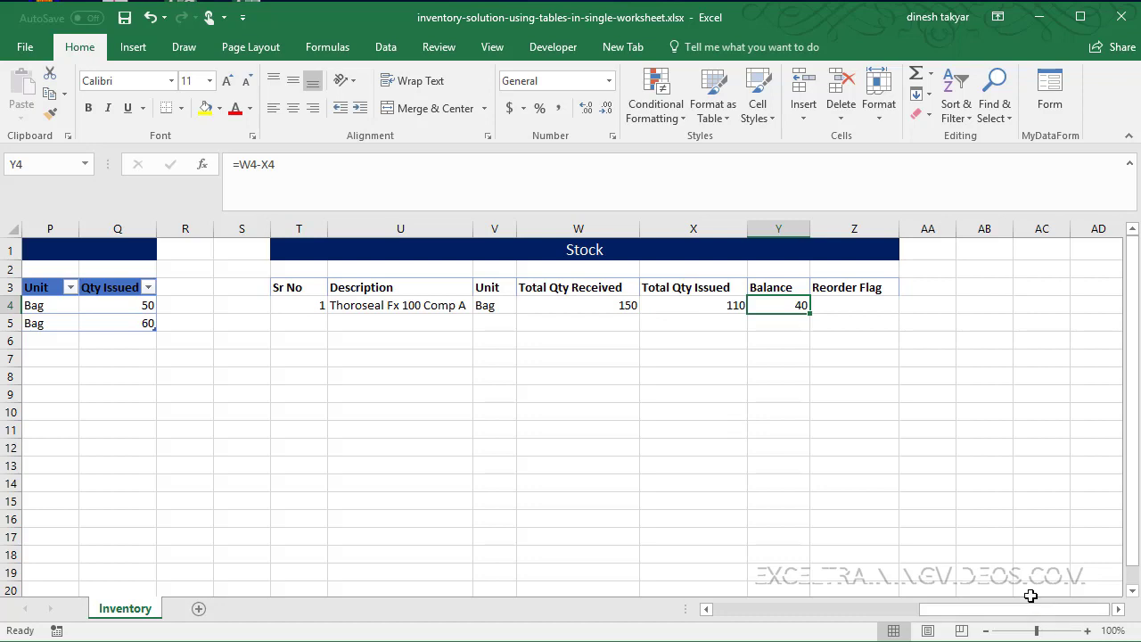
Set the Qty Issued in cell Q4 of the Issued Goods table to 100 to test the formatting.
{"action": "left_click_drag", "start_coordinate": [1029, 612], "coordinate": [991, 614]}
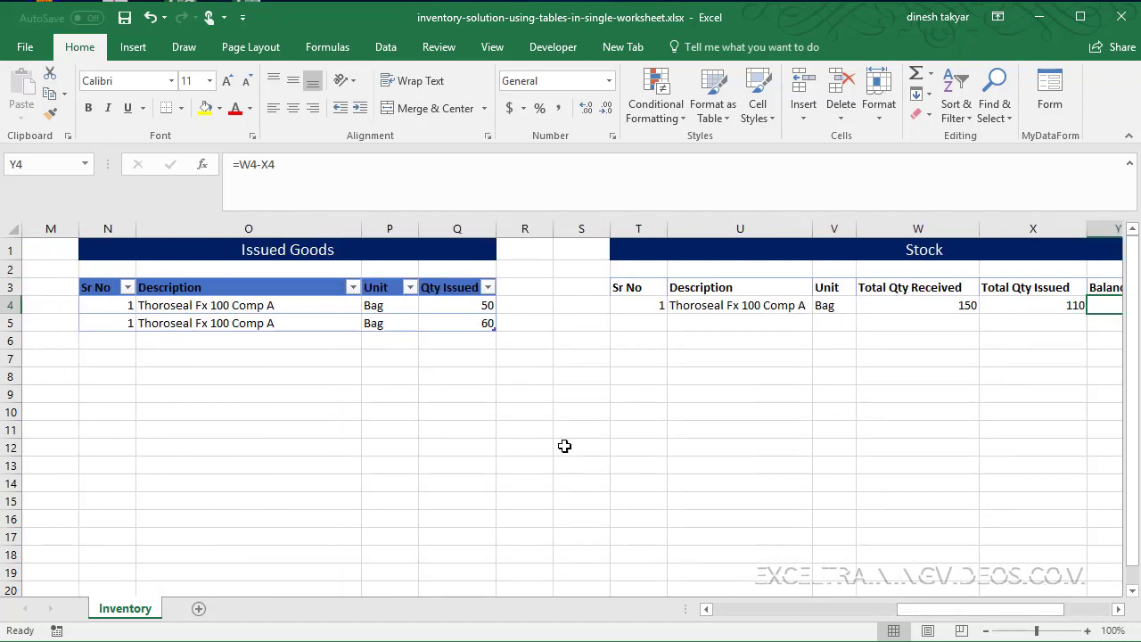
{"action": "left_click", "coordinate": [465, 308]}
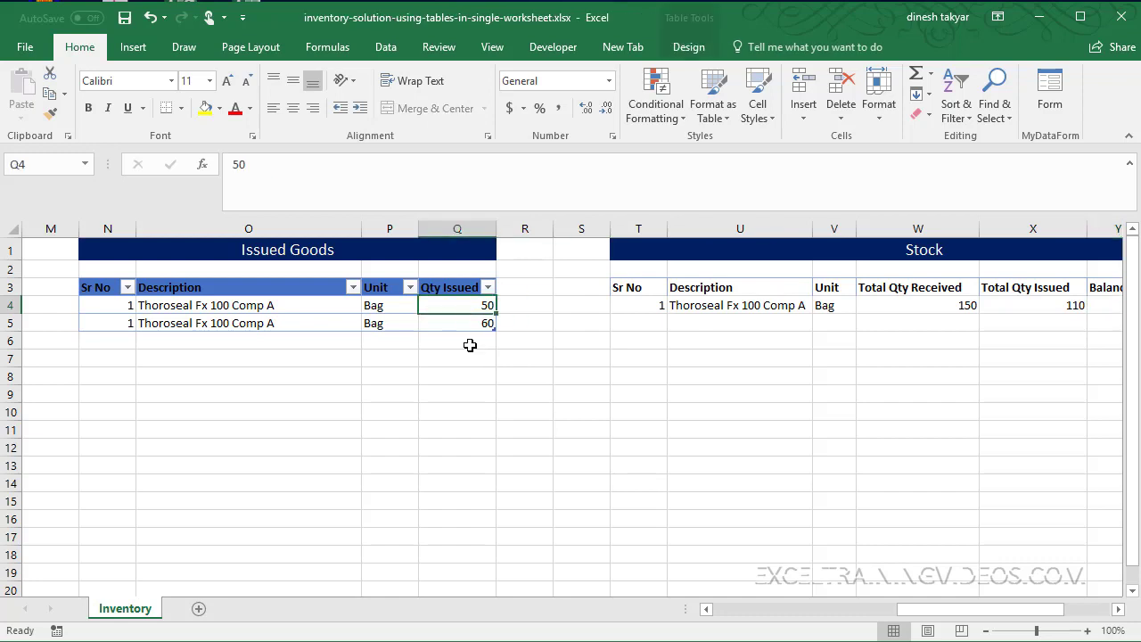
{"action": "type", "text": "1"}
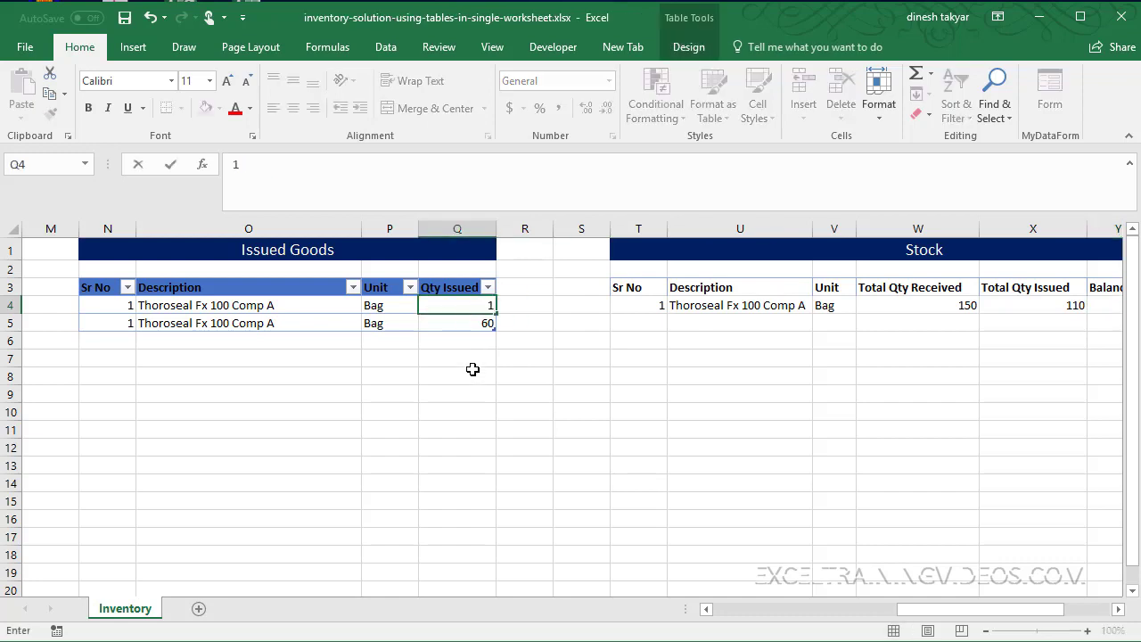
{"action": "type", "text": "00"}
{"action": "left_click", "coordinate": [122, 341]}
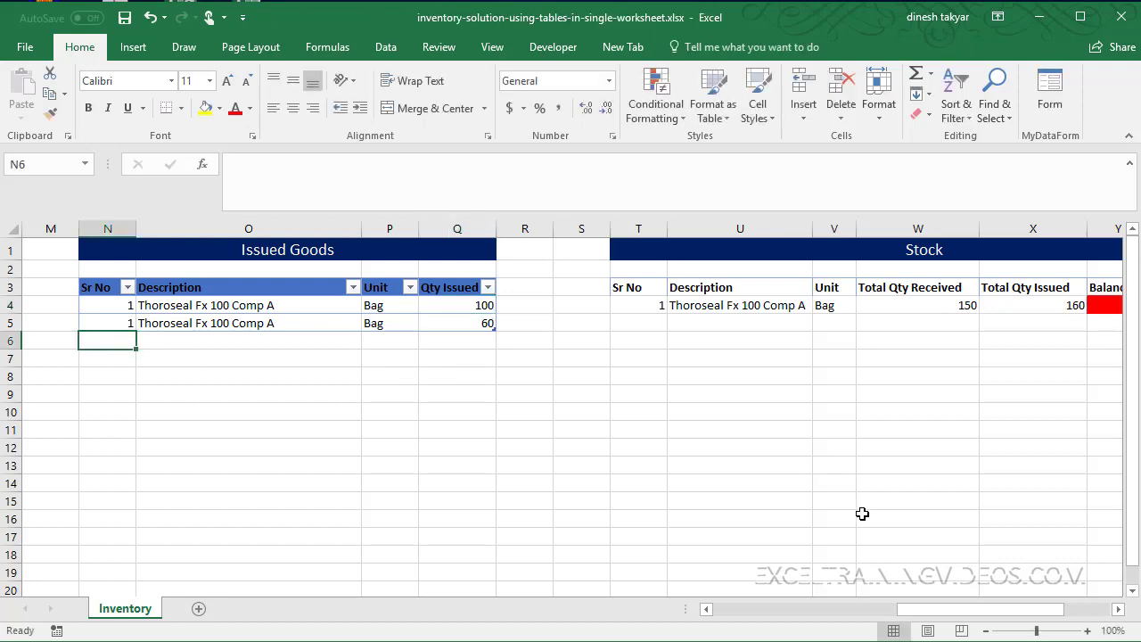
Start a new conditional formatting rule for the Reorder Flag cell Z4 using the Icon Sets format style.
{"action": "left_click", "coordinate": [1119, 609]}
{"action": "left_click", "coordinate": [1119, 609]}
{"action": "left_click", "coordinate": [1119, 609]}
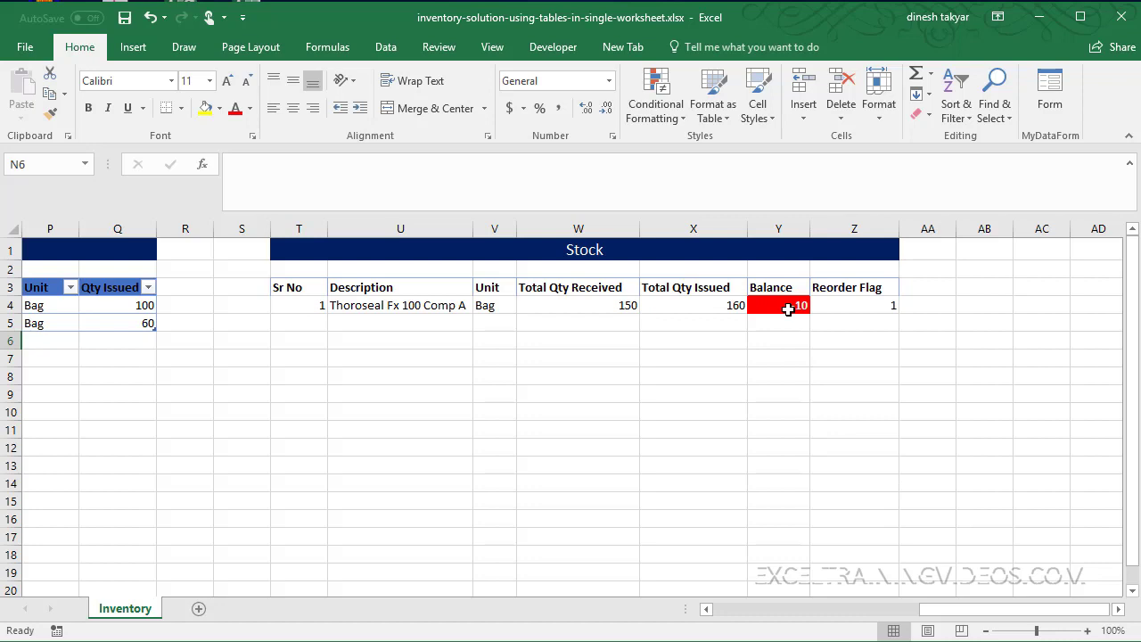
{"action": "left_click", "coordinate": [855, 303]}
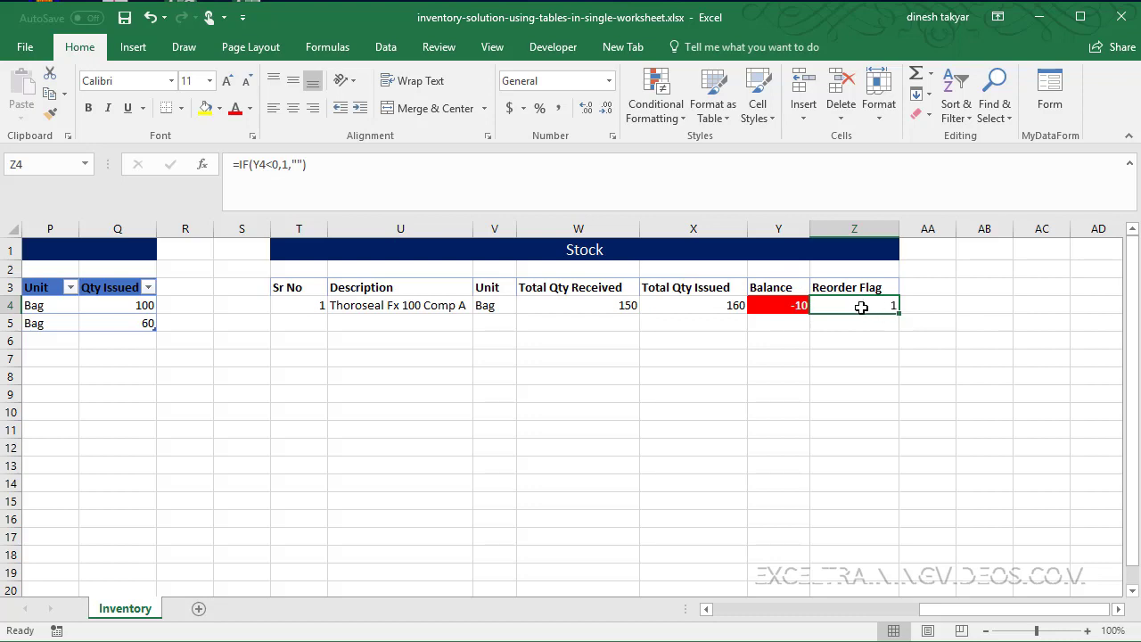
{"action": "left_click", "coordinate": [687, 120]}
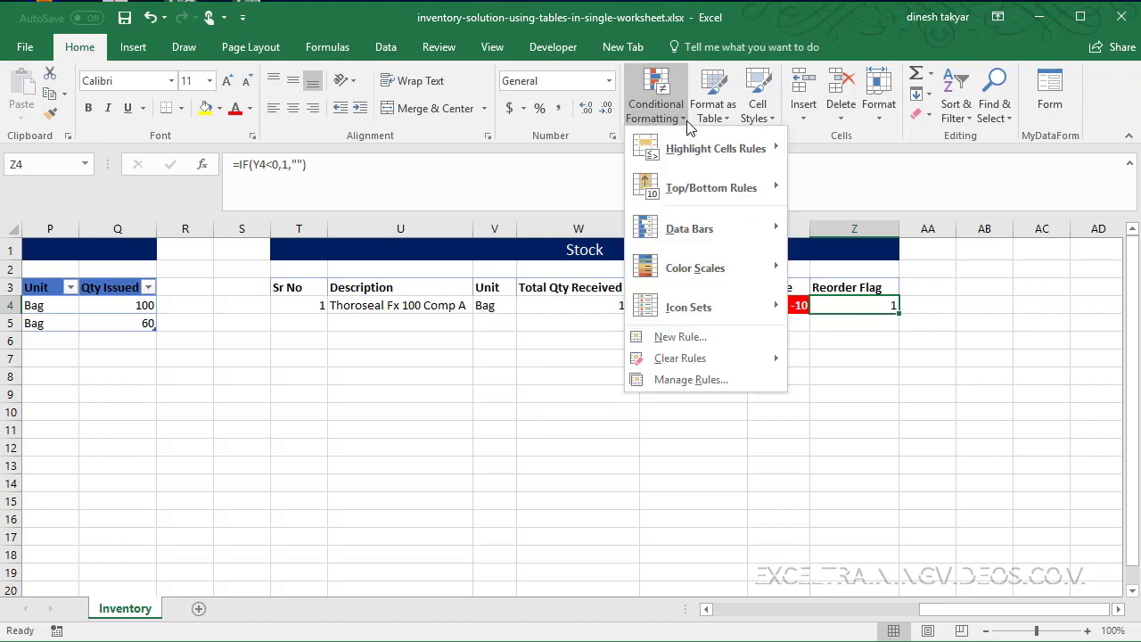
{"action": "left_click", "coordinate": [690, 379]}
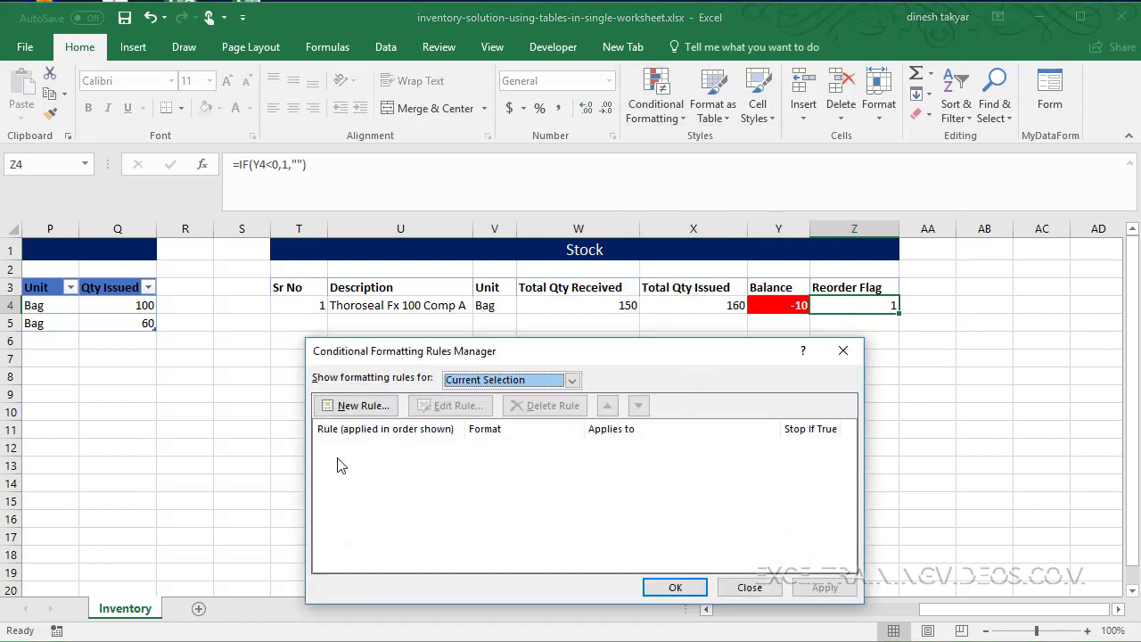
{"action": "left_click", "coordinate": [359, 407]}
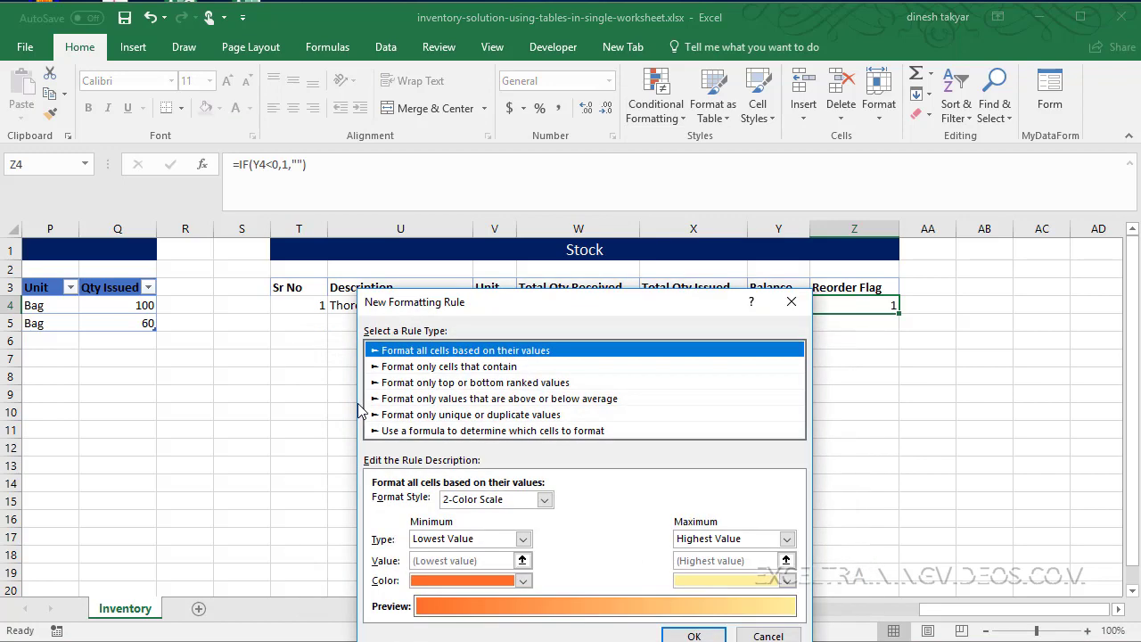
{"action": "left_click_drag", "start_coordinate": [585, 268], "coordinate": [430, 166]}
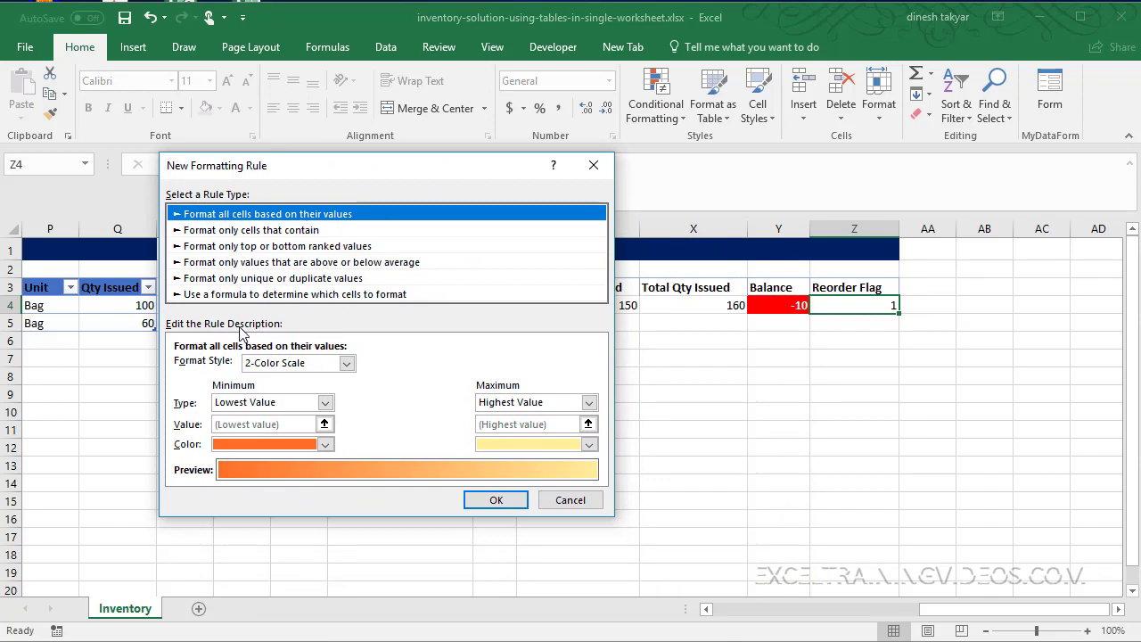
{"action": "left_click", "coordinate": [350, 367]}
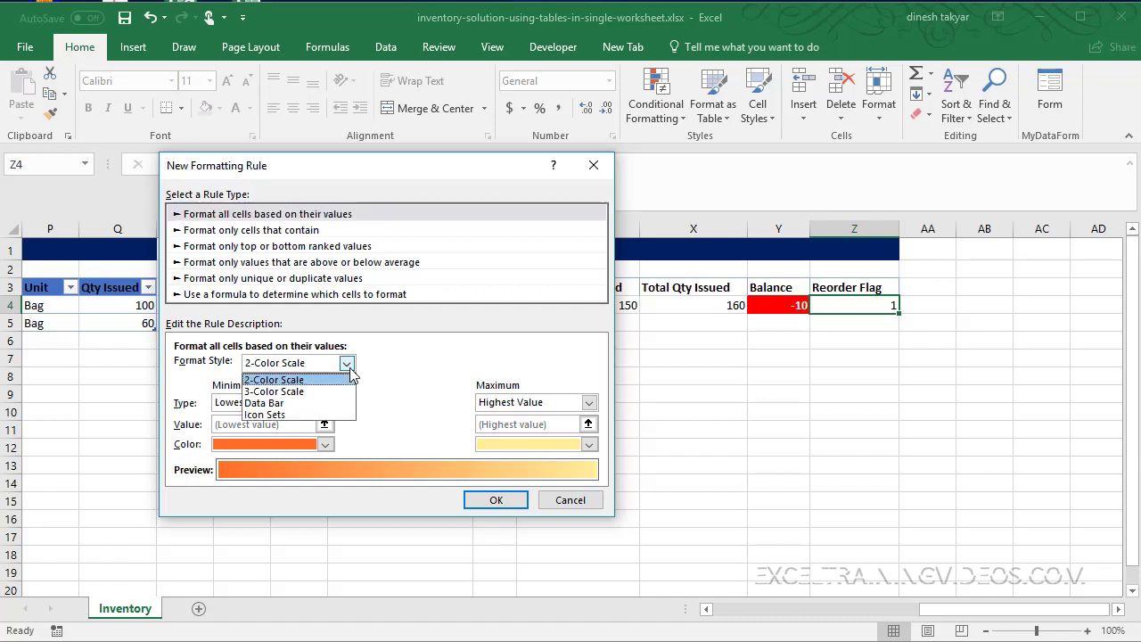
{"action": "left_click", "coordinate": [270, 414]}
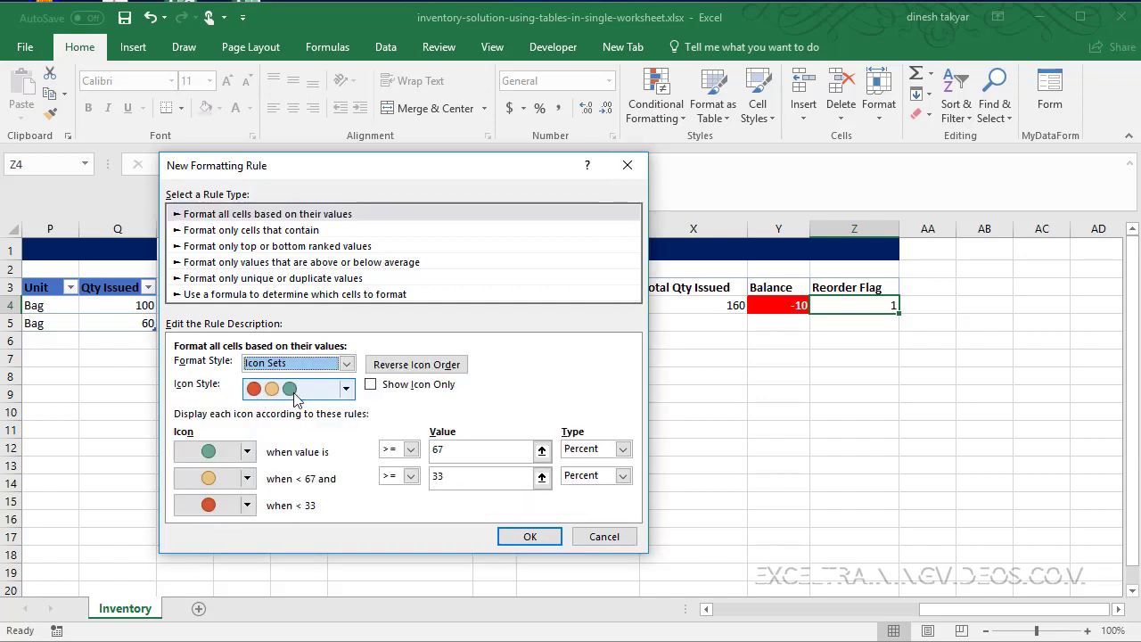
Choose the three coloured flags as the icon style and reverse the icon order so red marks the highest values.
{"action": "left_click", "coordinate": [353, 396]}
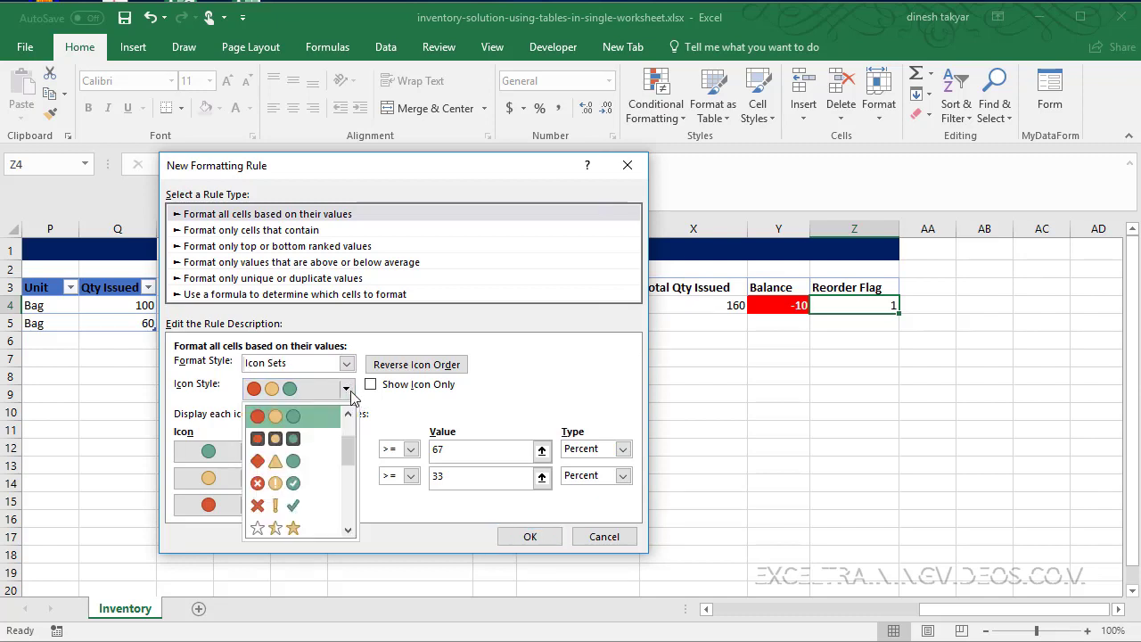
{"action": "scroll", "coordinate": [350, 451], "scroll_direction": "up", "scroll_amount": 1}
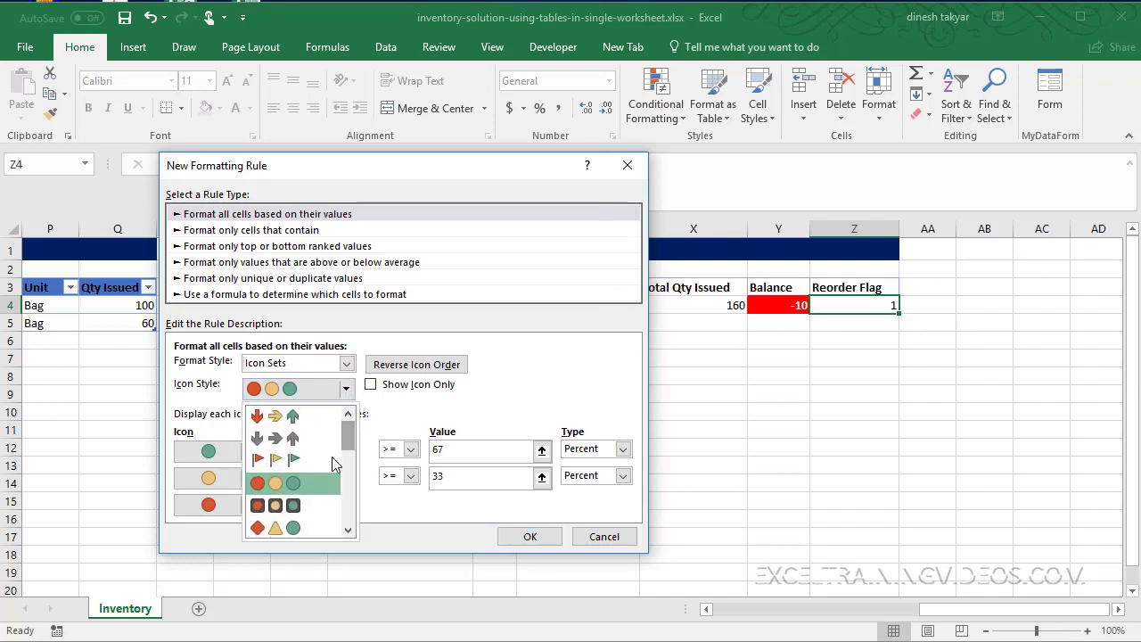
{"action": "left_click", "coordinate": [288, 462]}
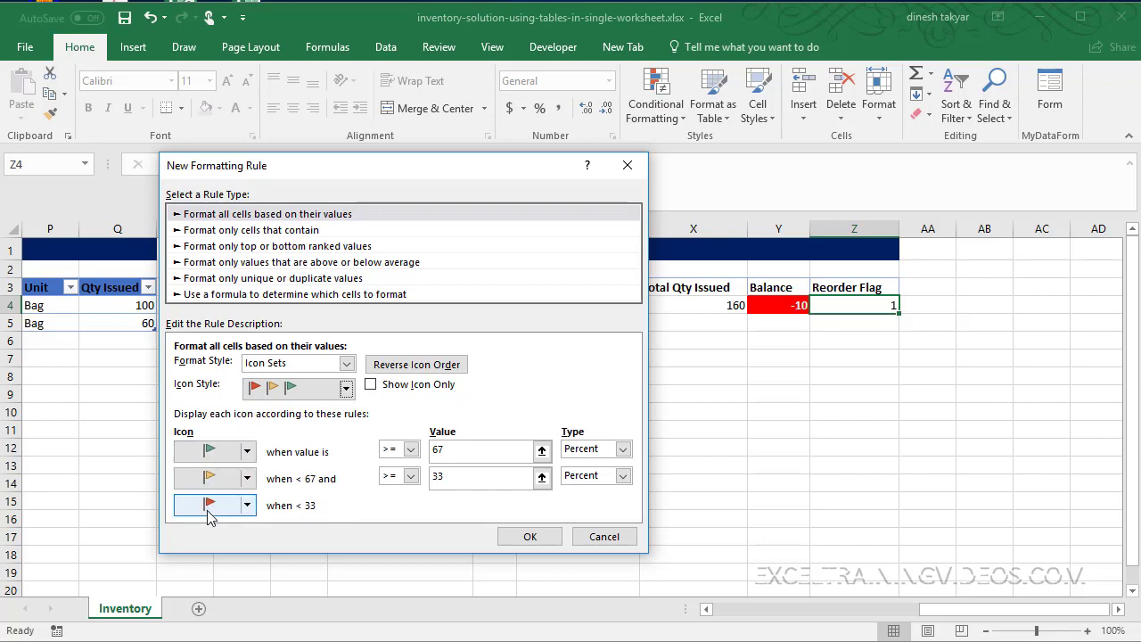
{"action": "left_click", "coordinate": [423, 366]}
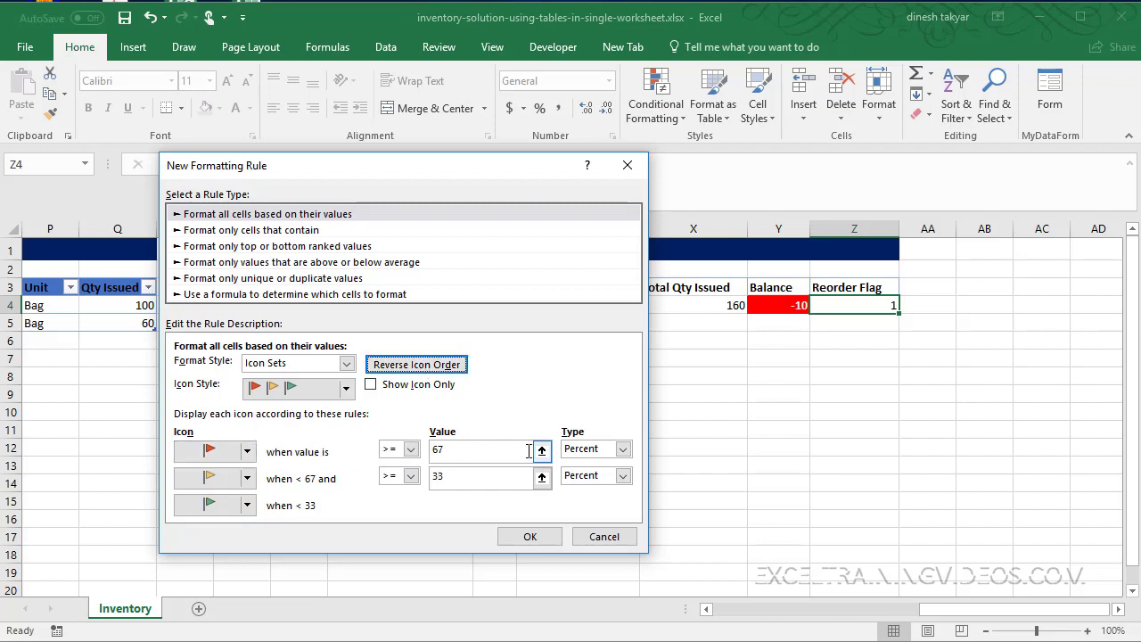
Change both icon thresholds to the Number type with a value of 0.
{"action": "left_click", "coordinate": [624, 449]}
{"action": "left_click", "coordinate": [588, 460]}
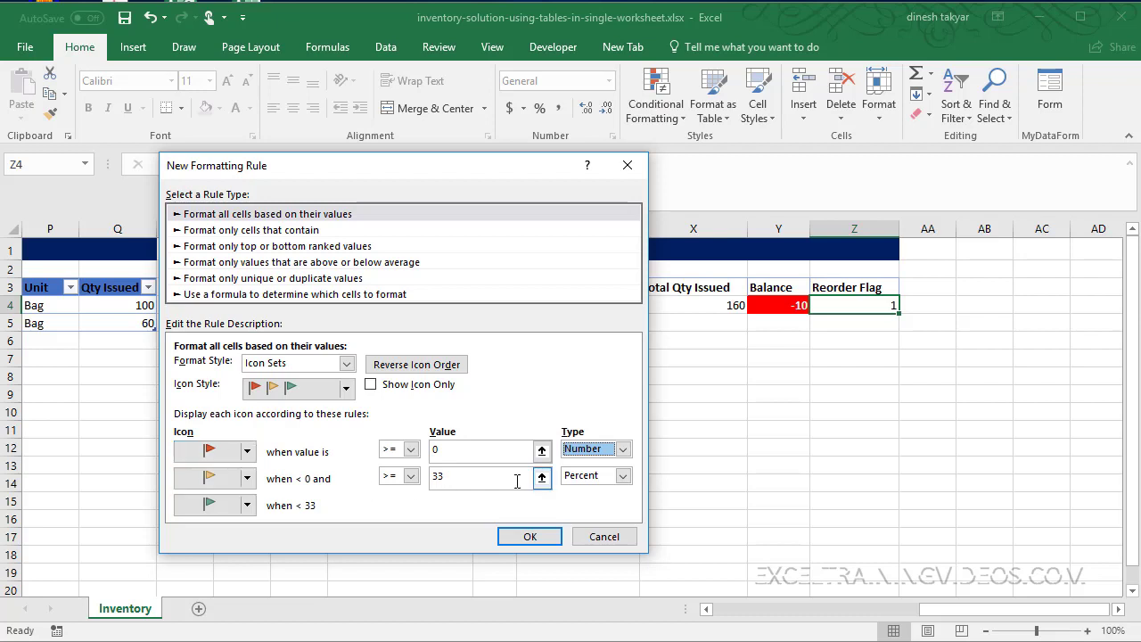
{"action": "left_click", "coordinate": [623, 476]}
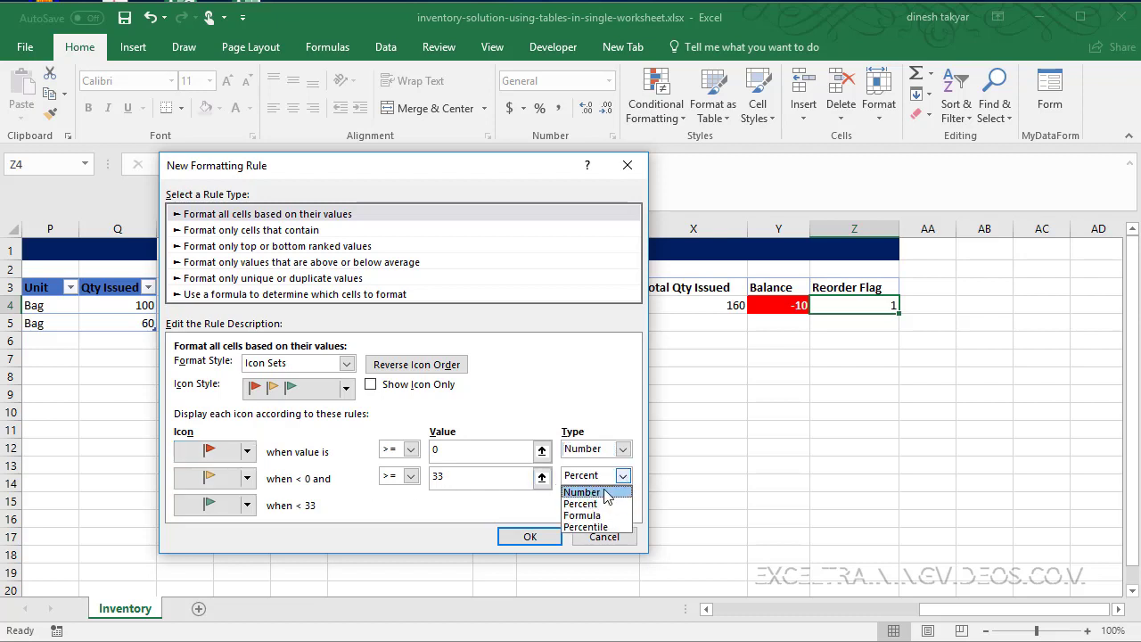
{"action": "left_click", "coordinate": [604, 496]}
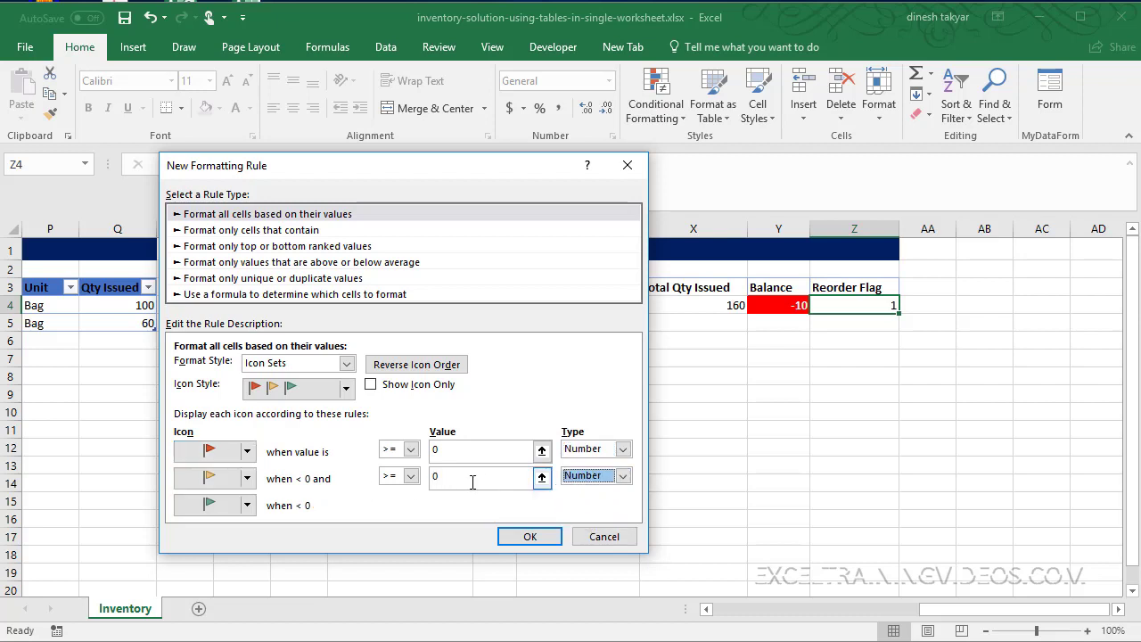
Set the second and third icons to No Cell Icon, enable Show Icon Only, and accept the rule.
{"action": "left_click", "coordinate": [248, 479]}
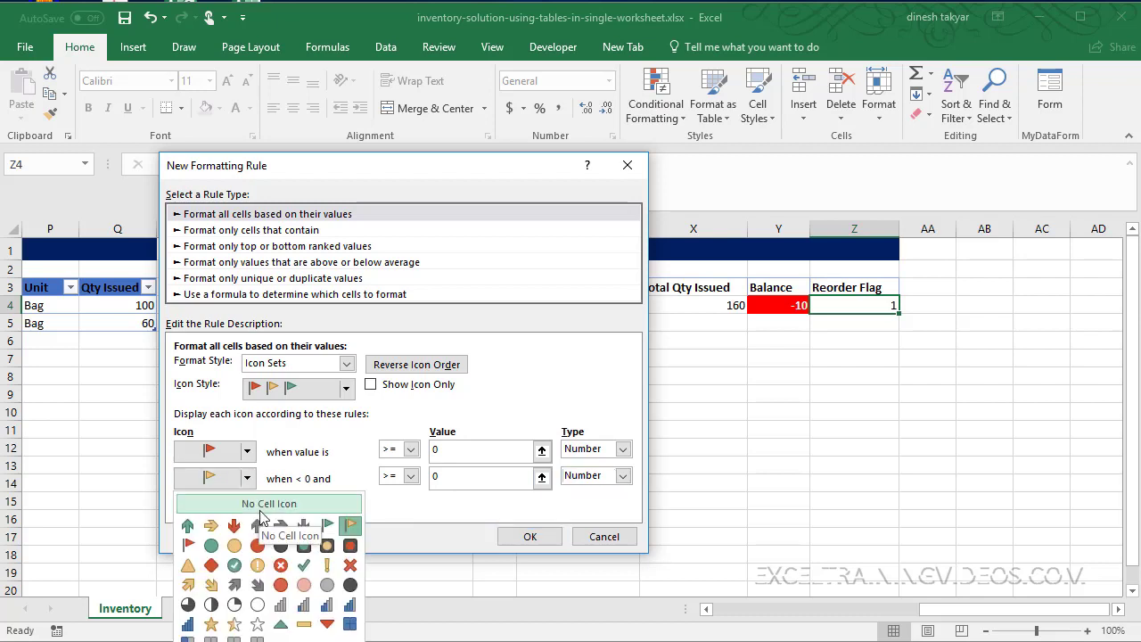
{"action": "left_click", "coordinate": [260, 504]}
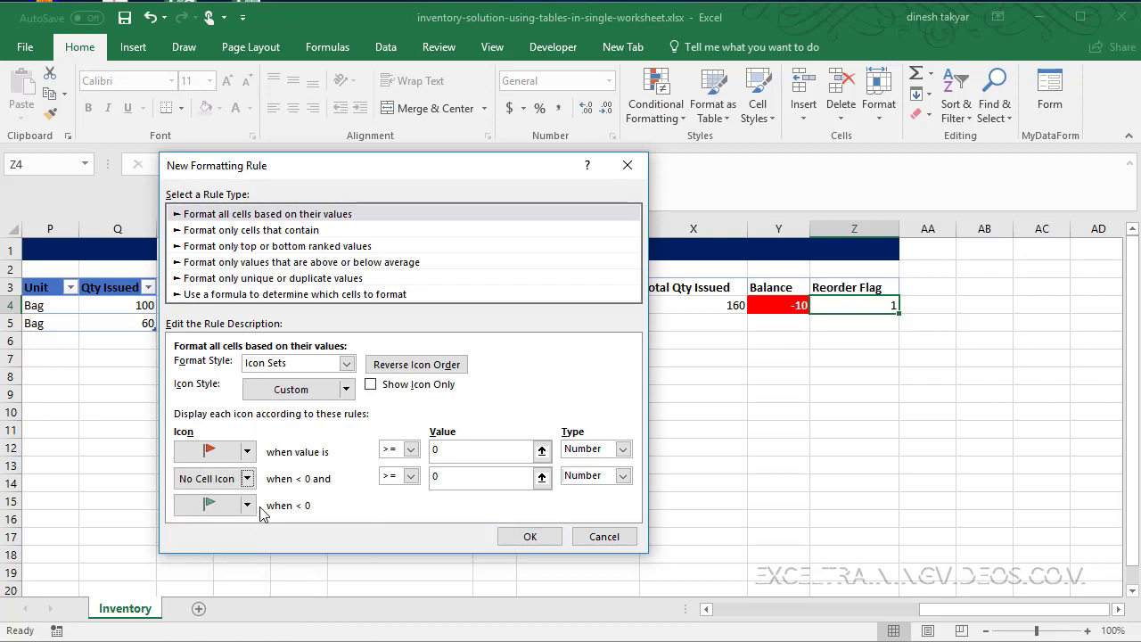
{"action": "left_click", "coordinate": [248, 505]}
{"action": "left_click", "coordinate": [260, 530]}
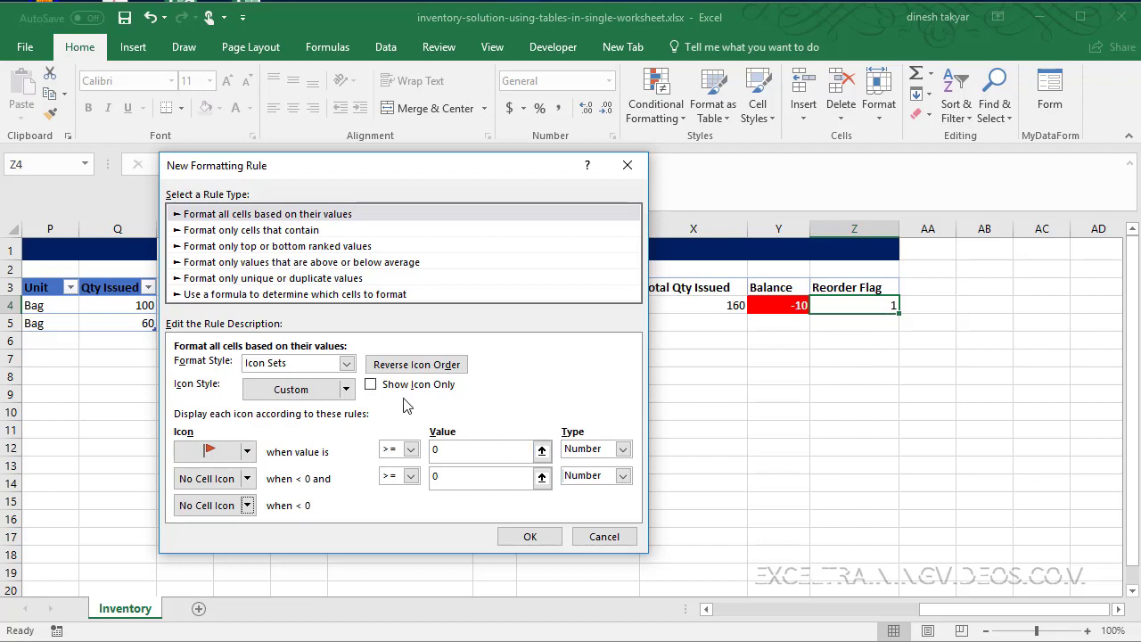
{"action": "left_click", "coordinate": [370, 385]}
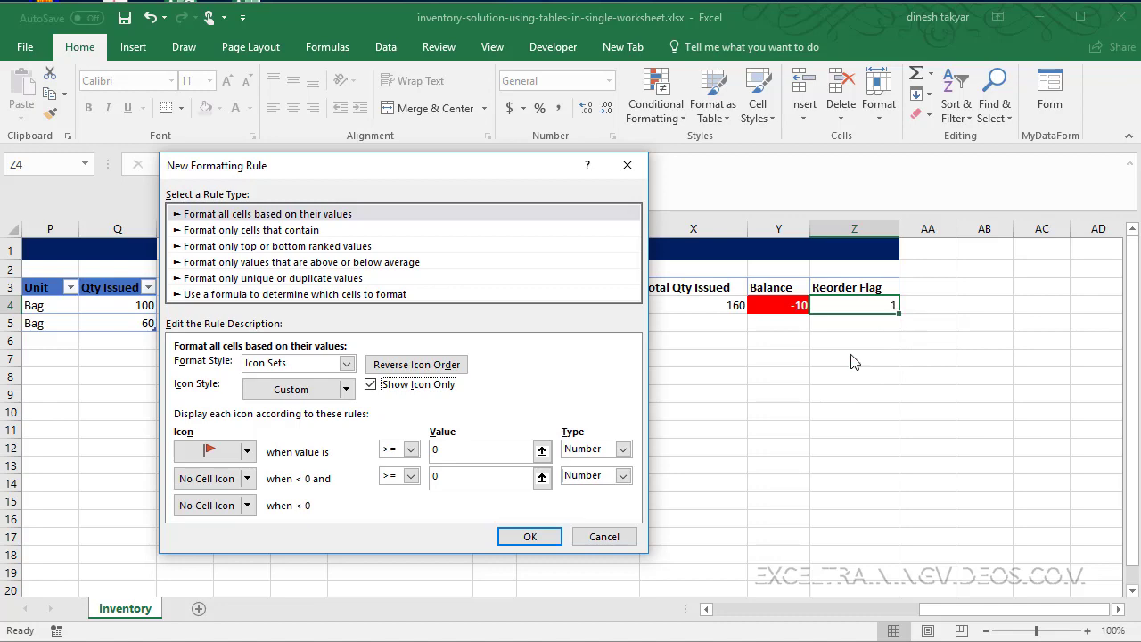
{"action": "left_click", "coordinate": [529, 537]}
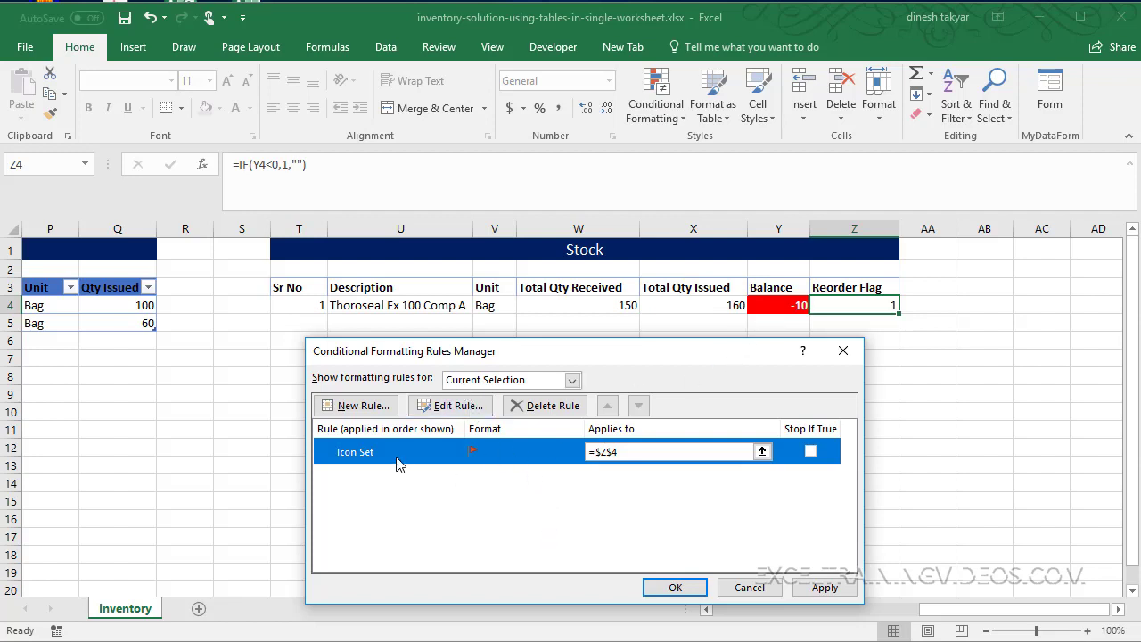
Keep the rules list on Current Selection and apply the icon set rule to cell Z4.
{"action": "left_click", "coordinate": [572, 380]}
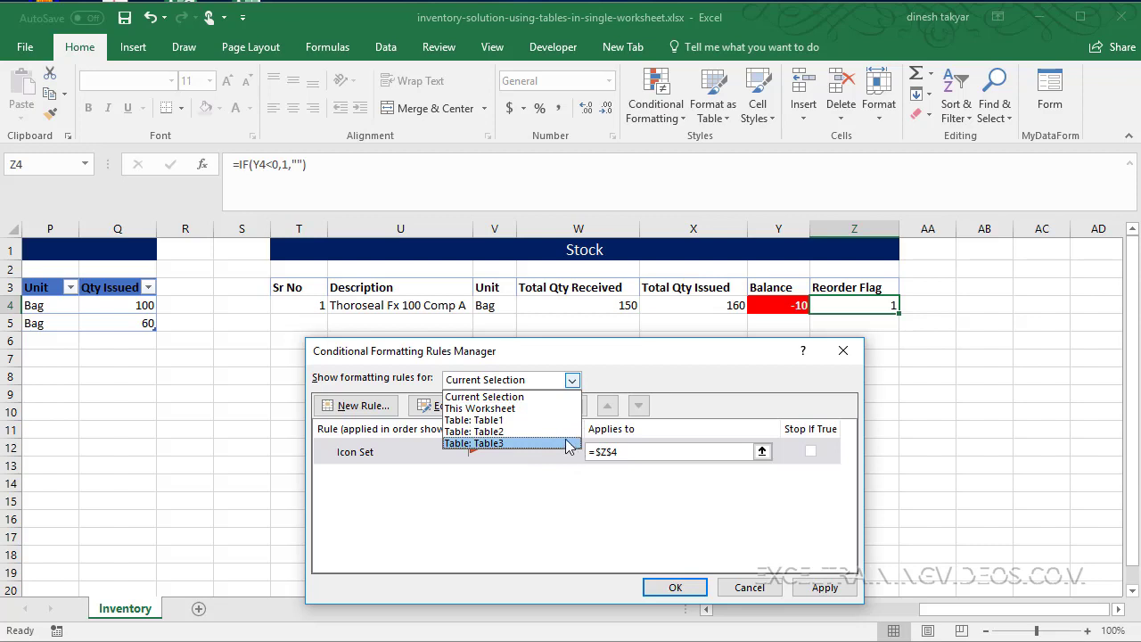
{"action": "left_click", "coordinate": [505, 397]}
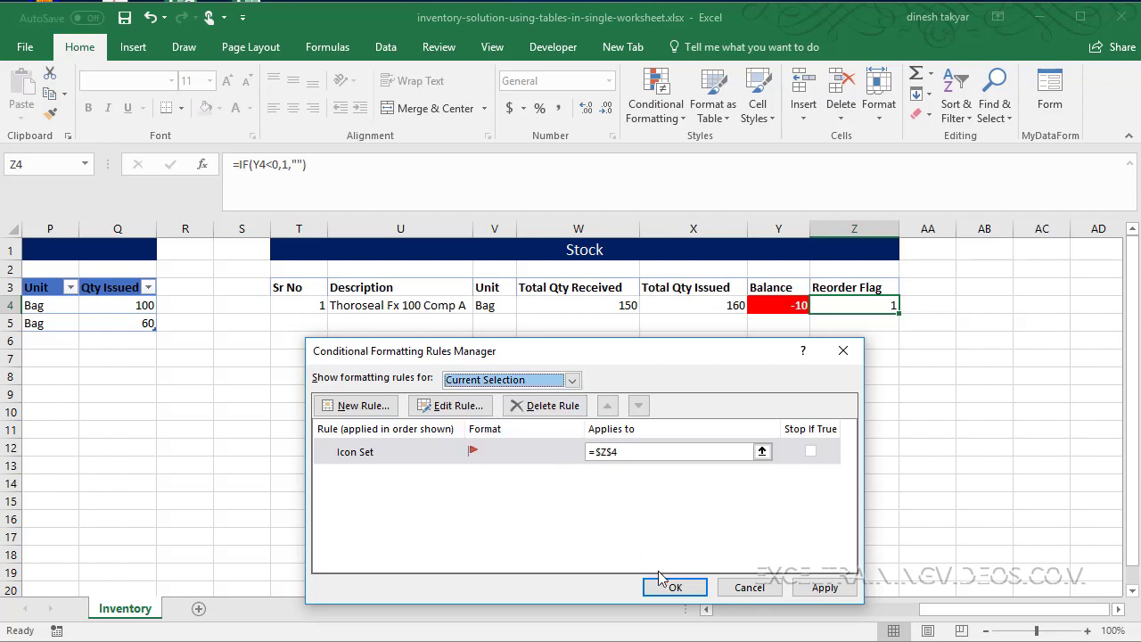
{"action": "left_click", "coordinate": [807, 589]}
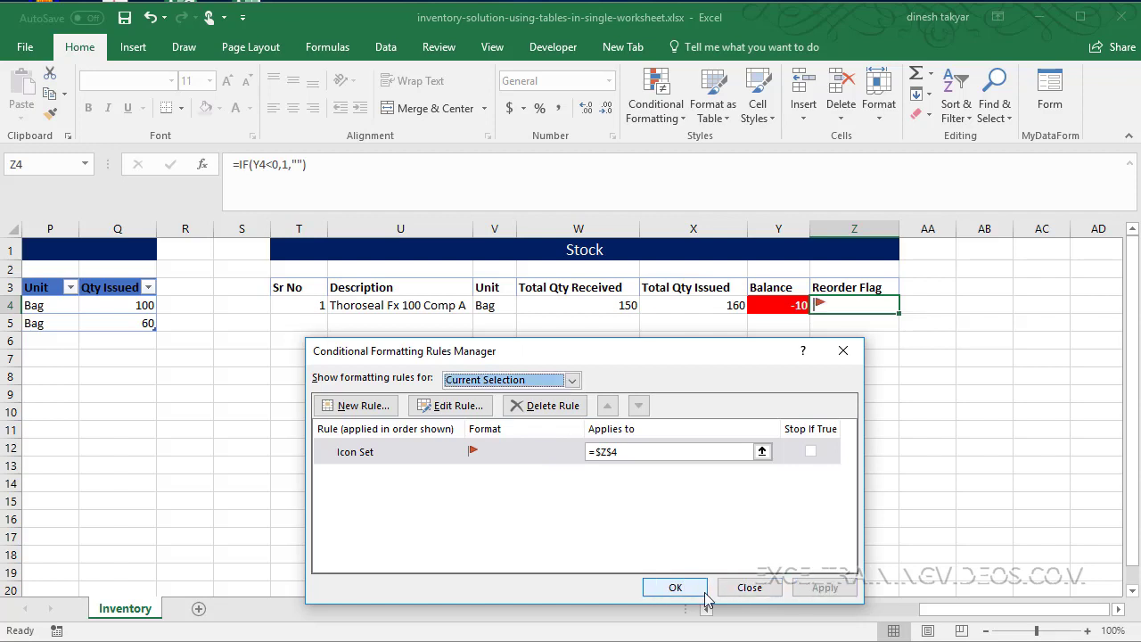
{"action": "left_click", "coordinate": [674, 588]}
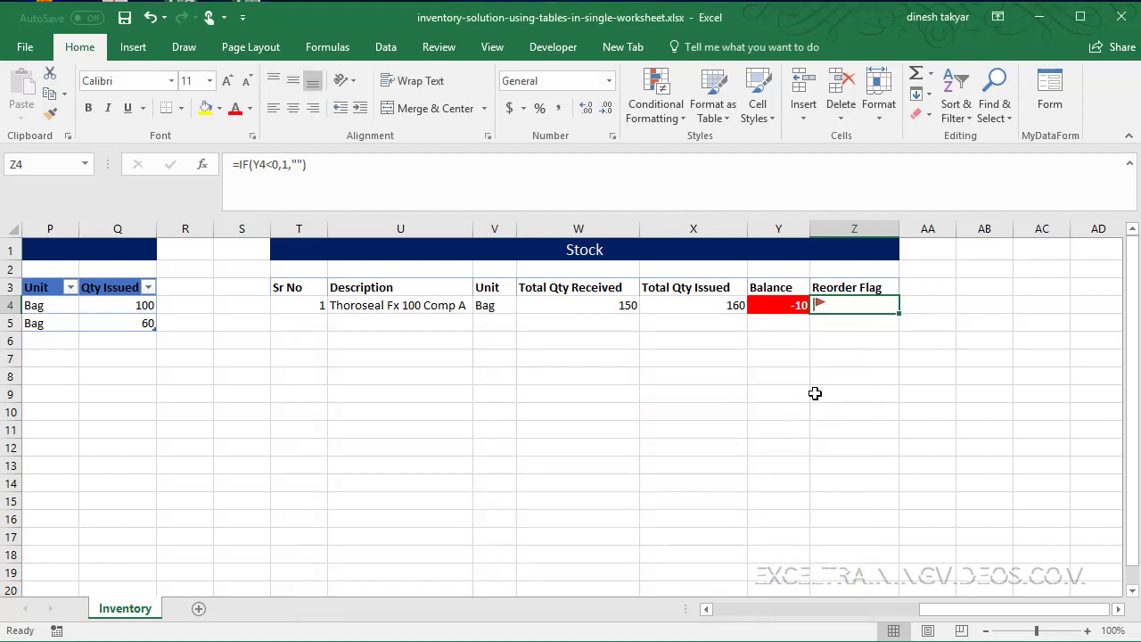
{"action": "left_click", "coordinate": [834, 326]}
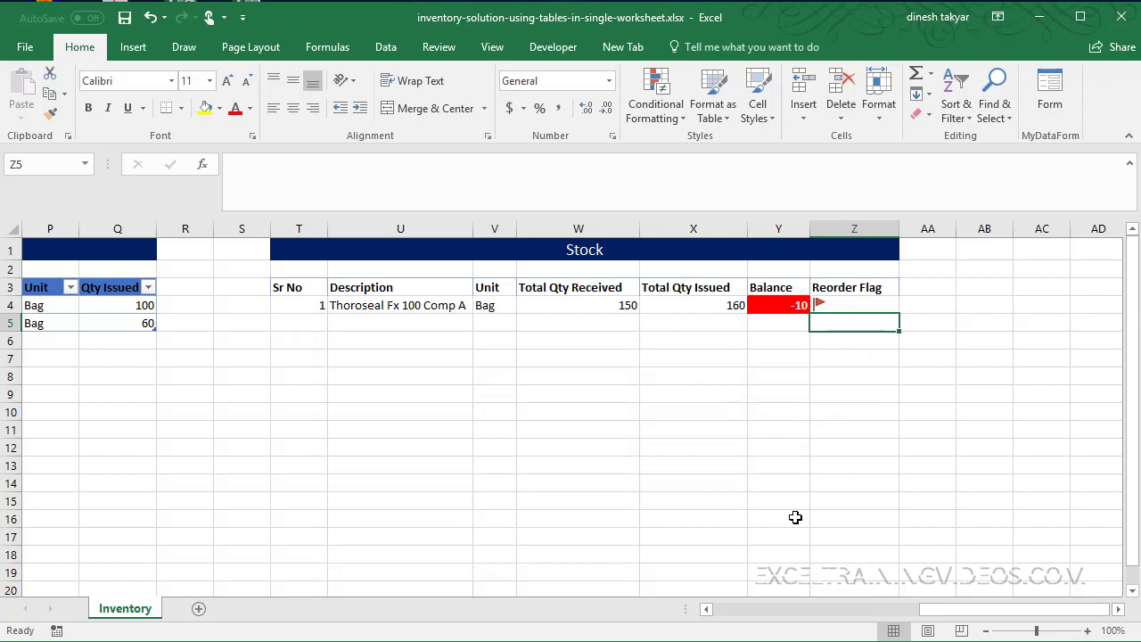